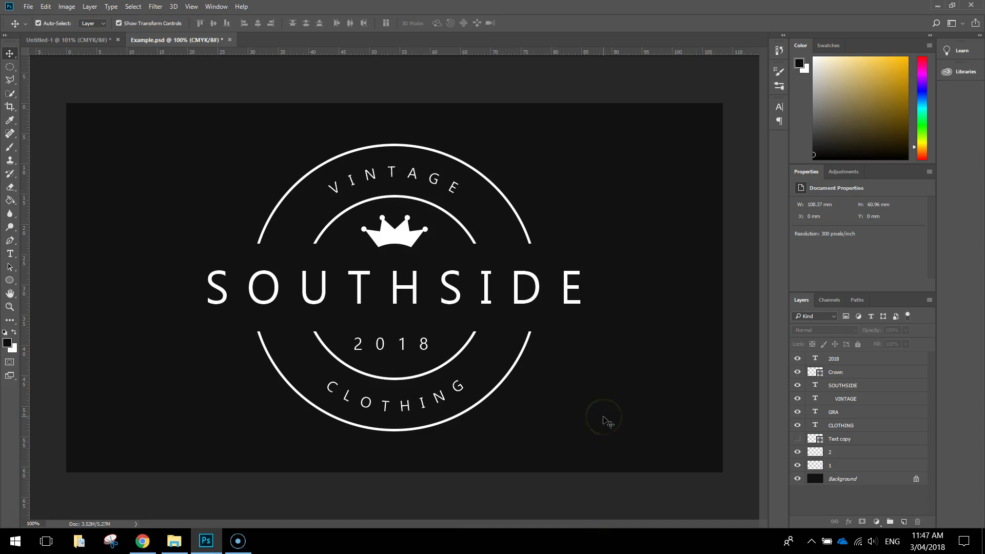
Create a new 1280 x 720 pixel document at 300 pixels/inch in CMYK Color with white background contents.
click(28, 7)
click(35, 20)
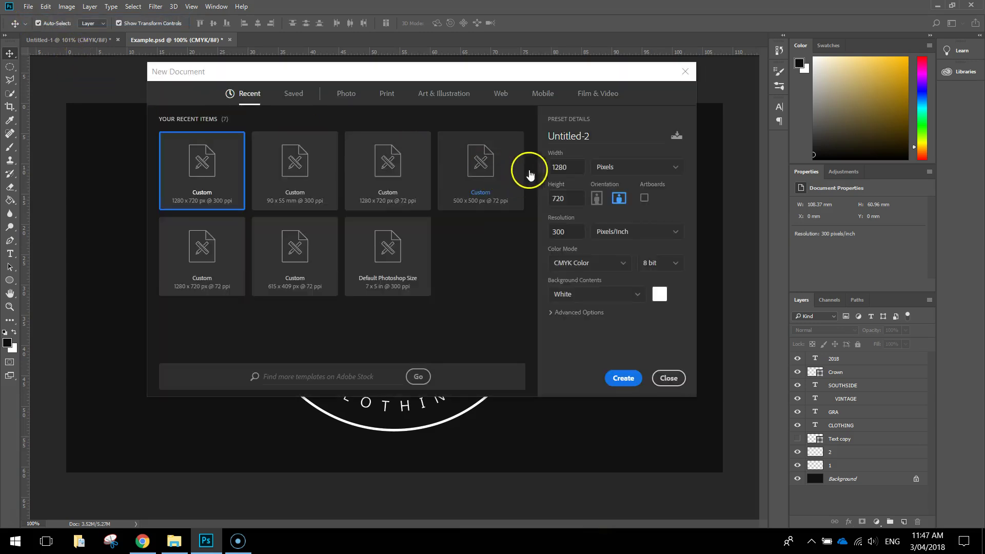
double_click(555, 167)
double_click(556, 200)
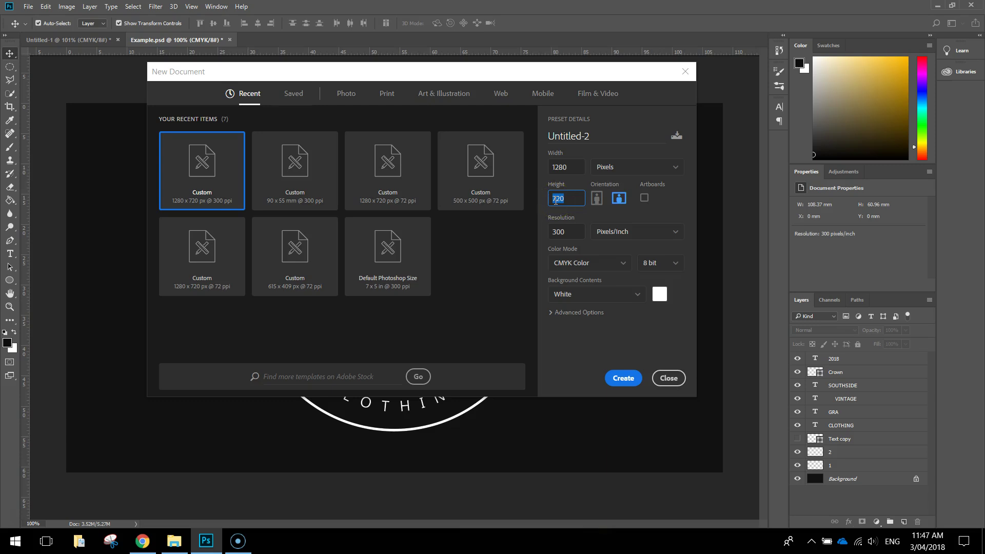
double_click(557, 231)
click(561, 262)
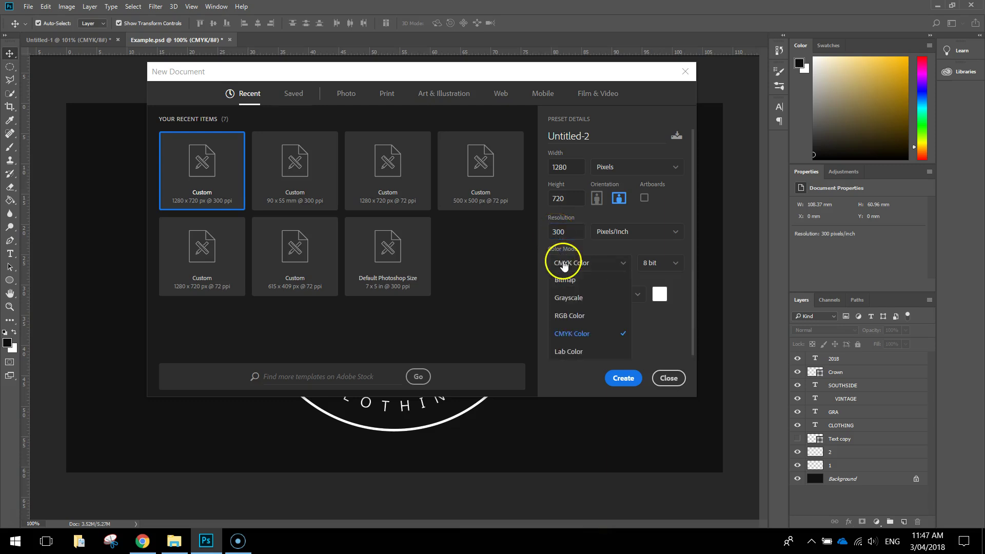
click(574, 333)
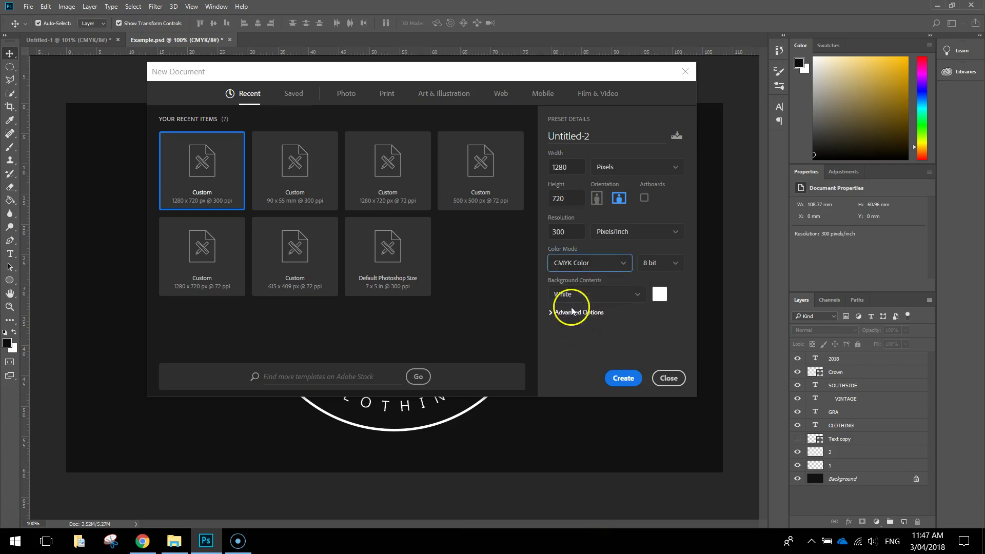
click(605, 263)
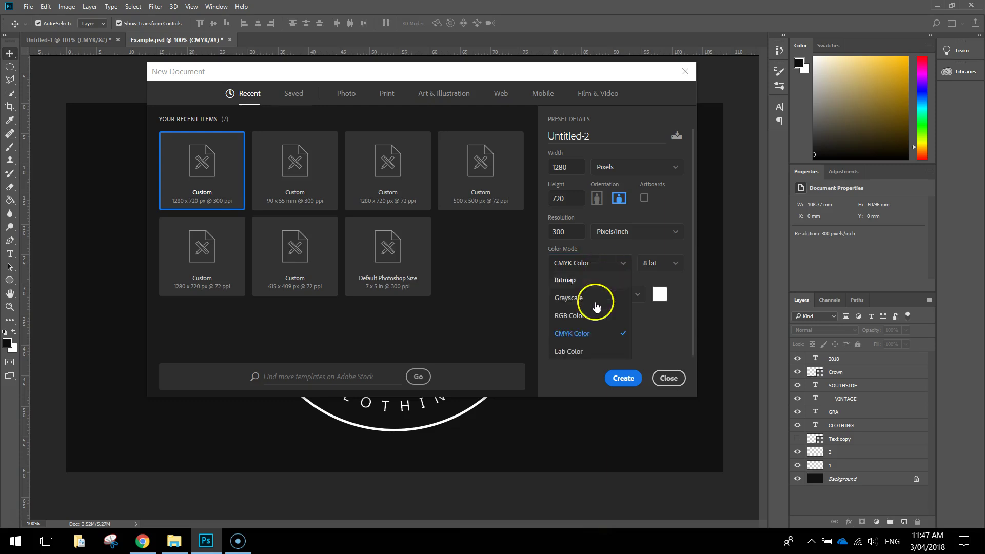
click(580, 333)
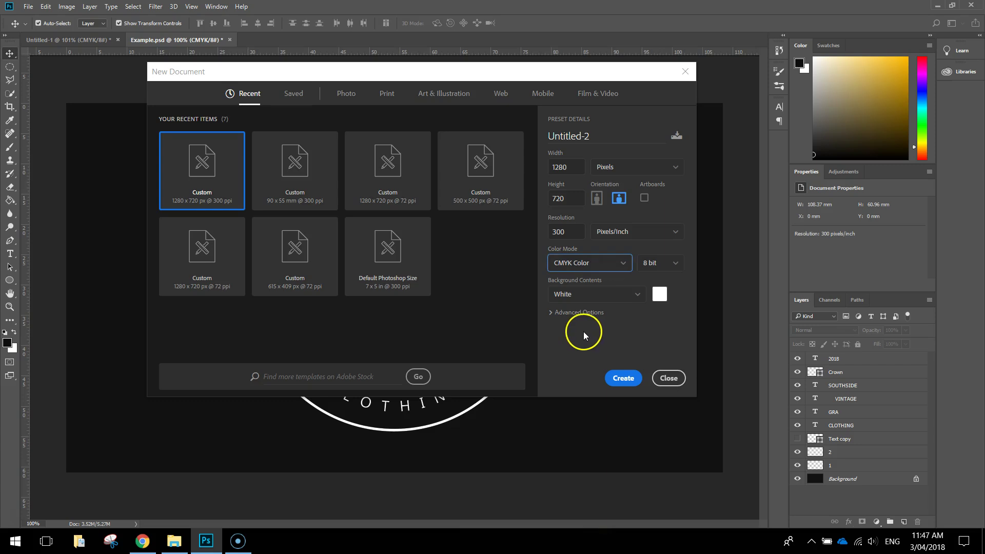
click(582, 295)
click(583, 311)
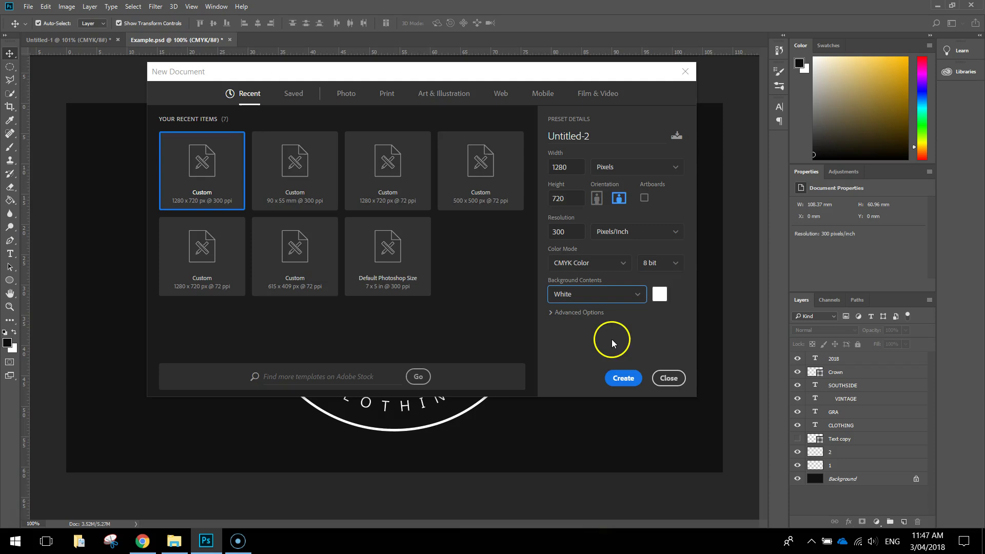
click(624, 378)
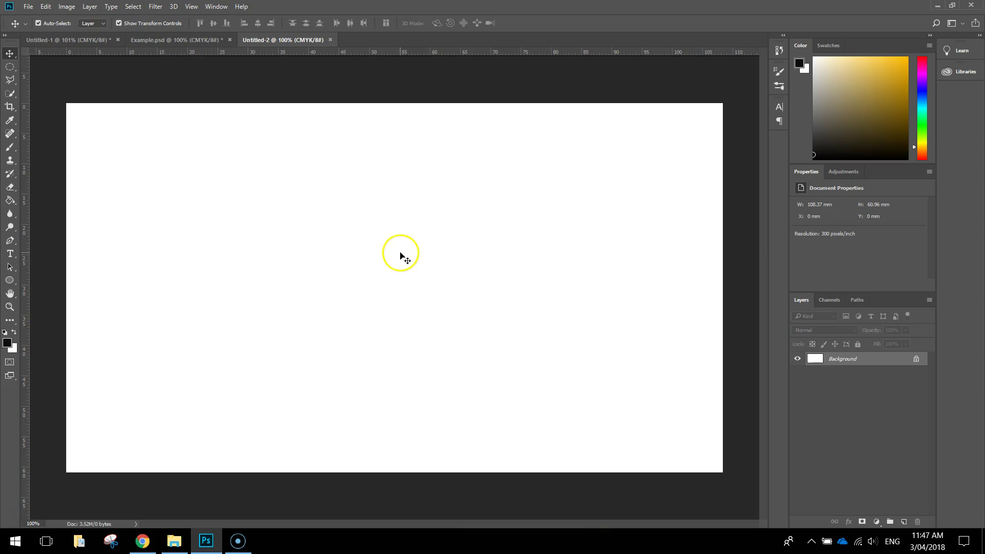
mouse_move(401, 250)
mouse_down()
mouse_move(415, 244)
mouse_move(328, 215)
mouse_move(385, 220)
mouse_move(358, 238)
mouse_up()
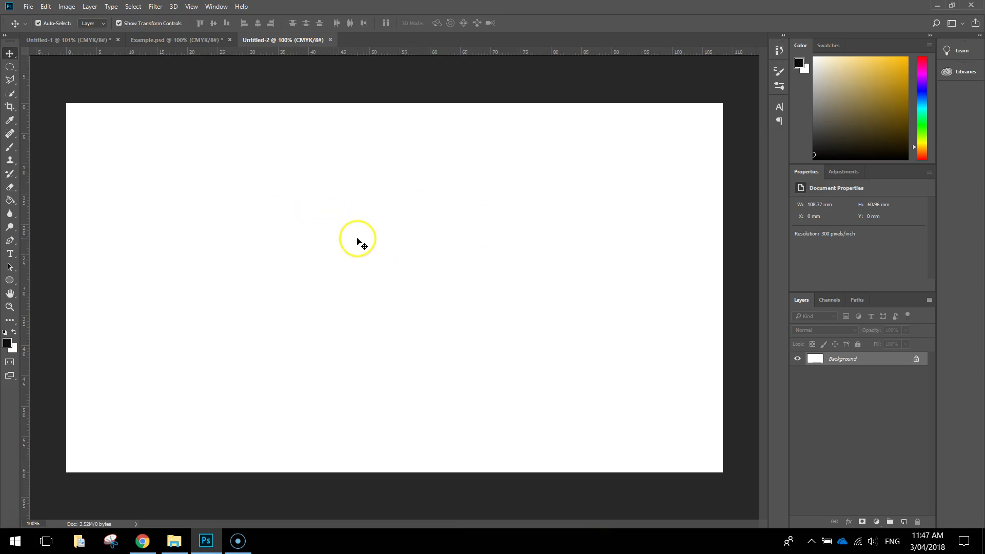
Set the foreground colour to the near-black 101010.
click(8, 346)
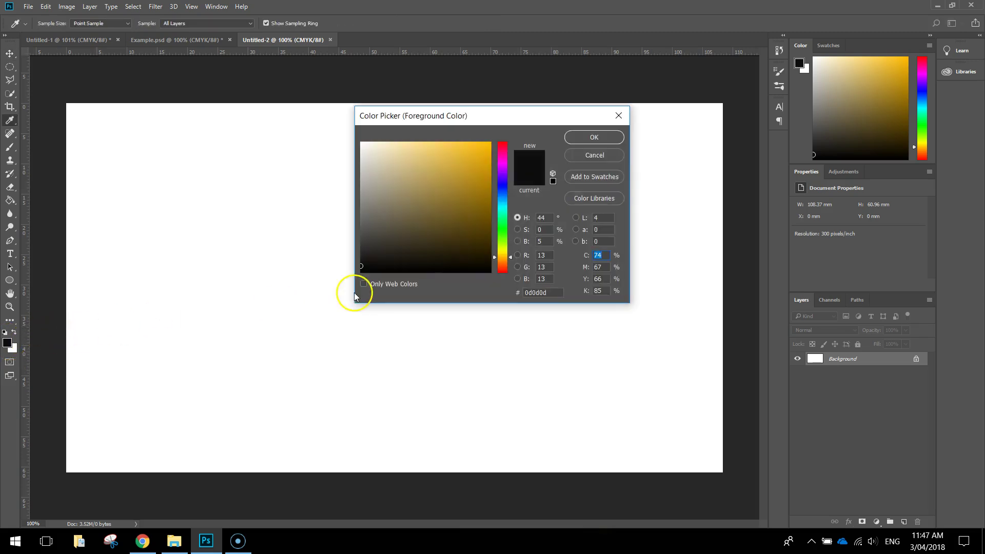
drag(360, 264, 358, 284)
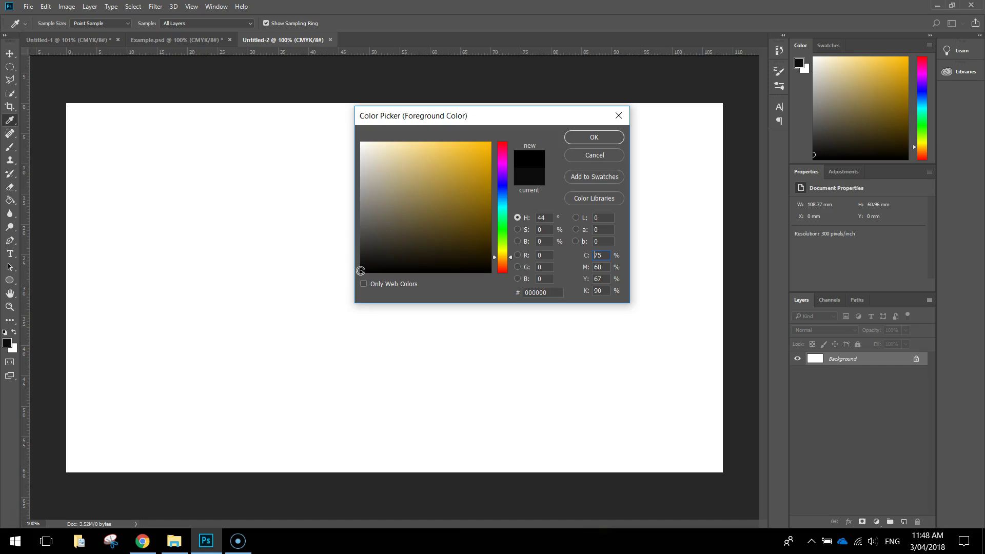
click(359, 265)
click(360, 264)
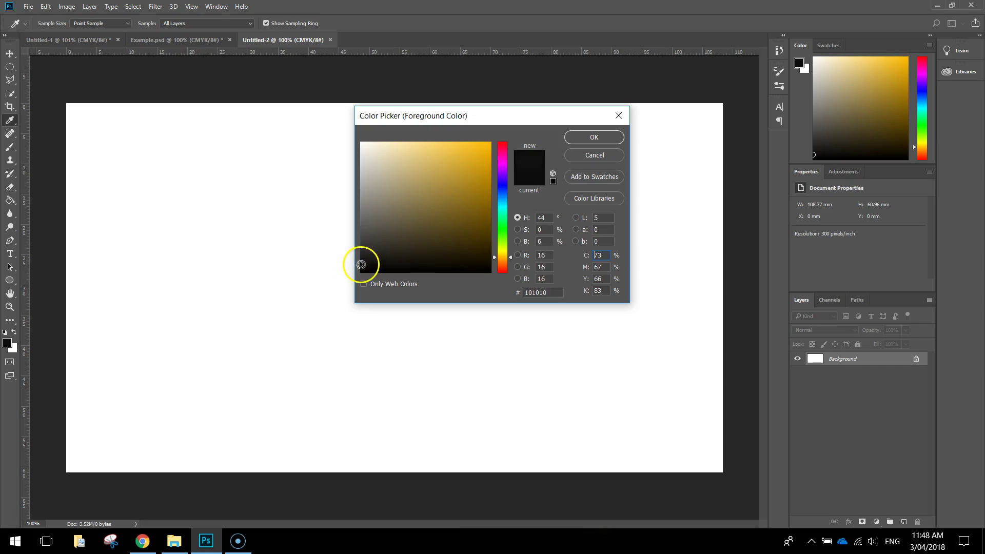
click(581, 139)
key(v)
Fill the white background with the near-black foreground colour using the Paint Bucket tool.
click(11, 201)
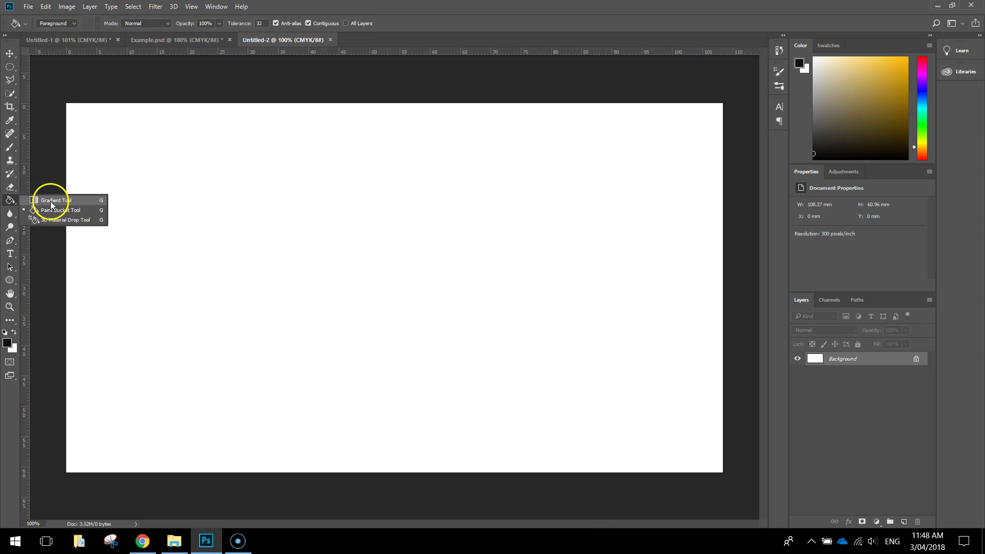
click(51, 201)
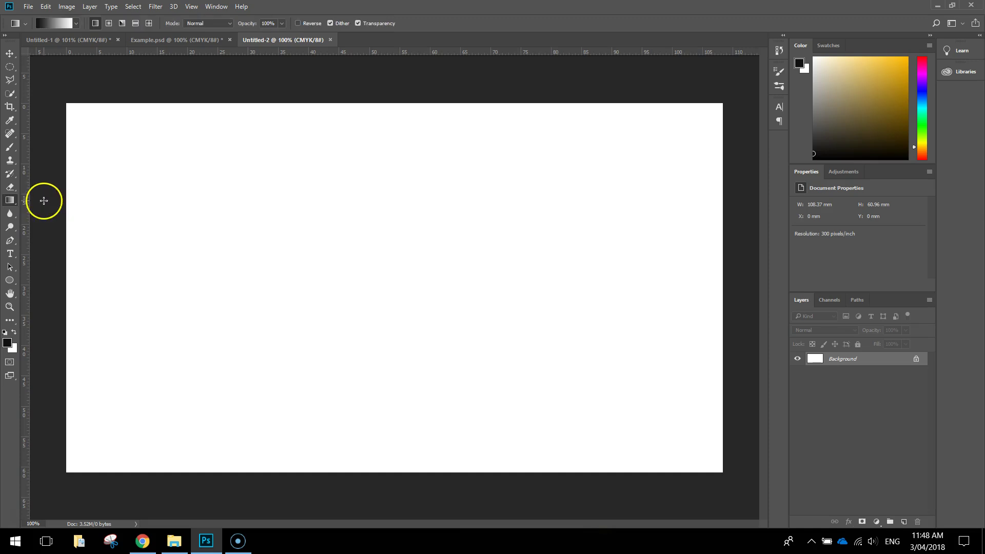
click(12, 203)
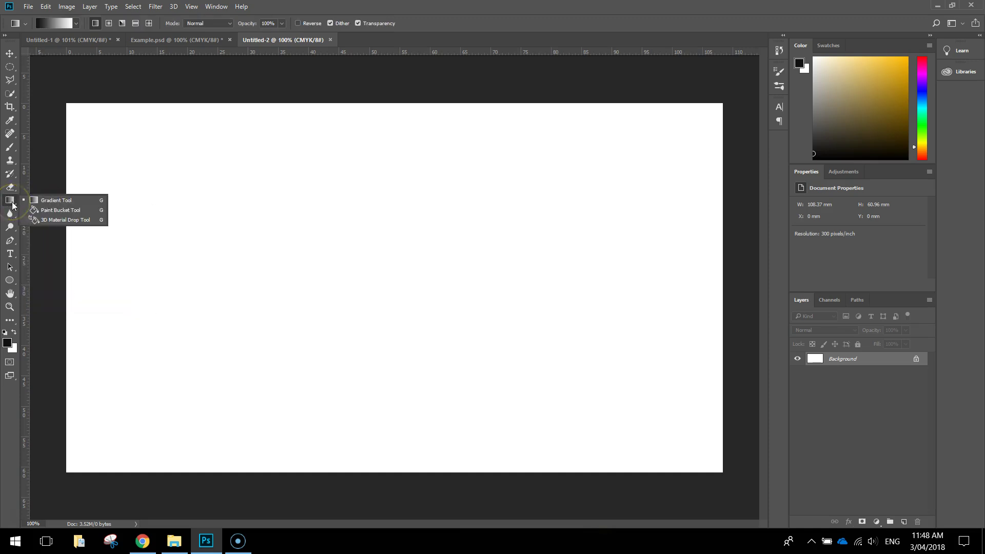
click(57, 213)
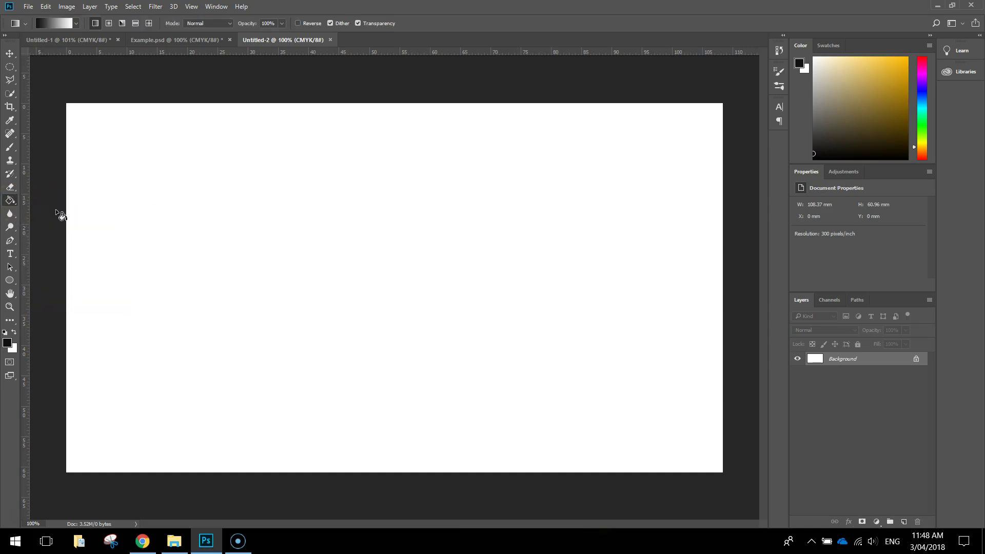
click(266, 220)
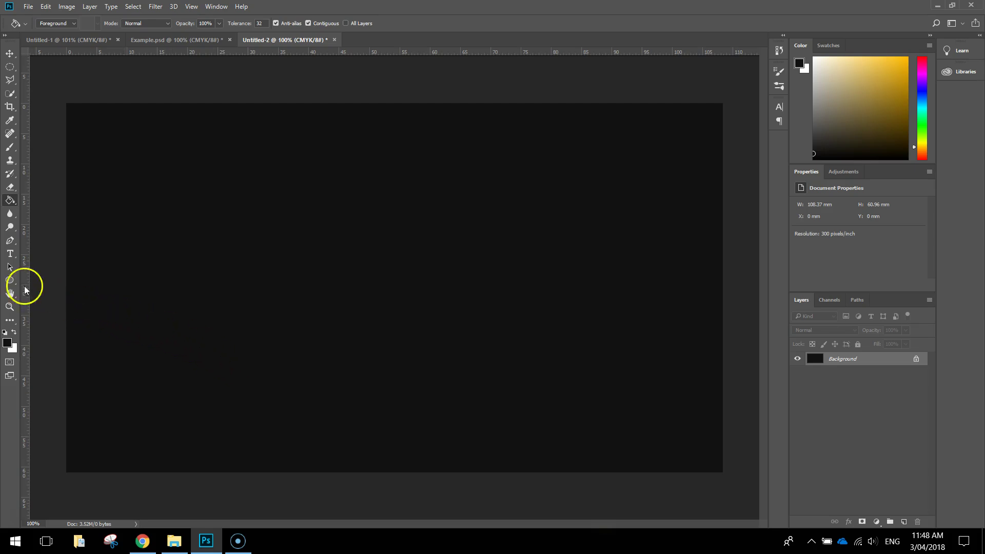
Set up the Ellipse tool in Shape mode with no fill and a white 5 px stroke.
right_click(9, 280)
click(36, 280)
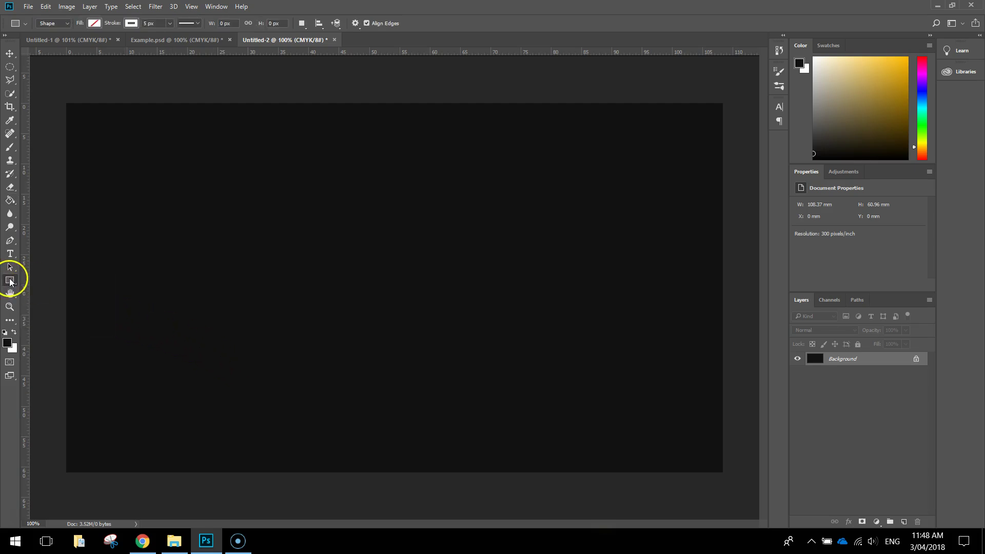
right_click(9, 281)
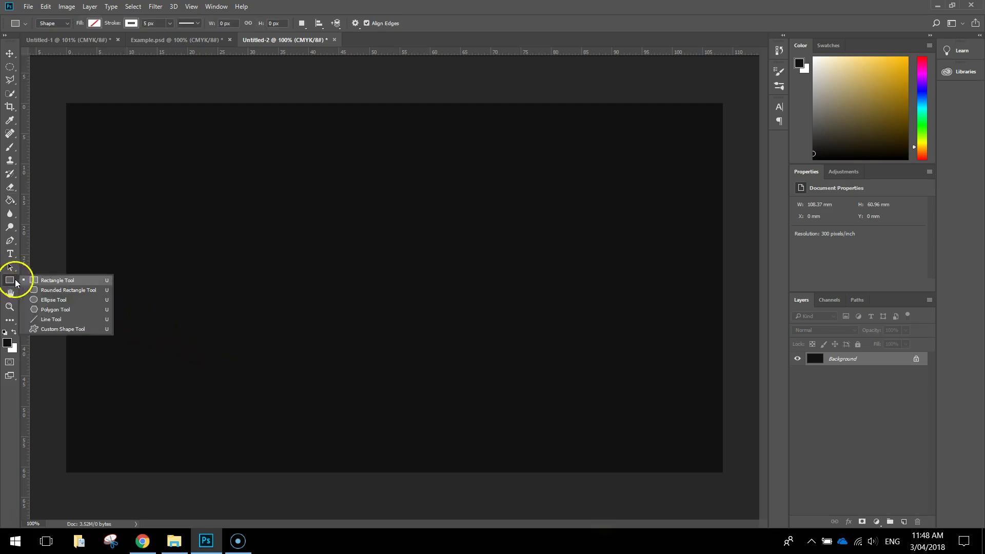
click(59, 300)
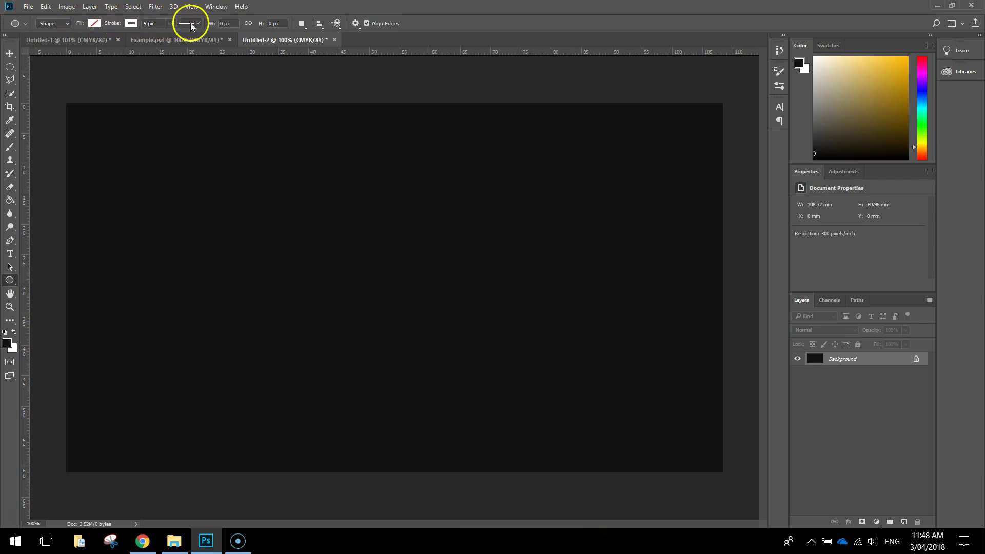
click(96, 23)
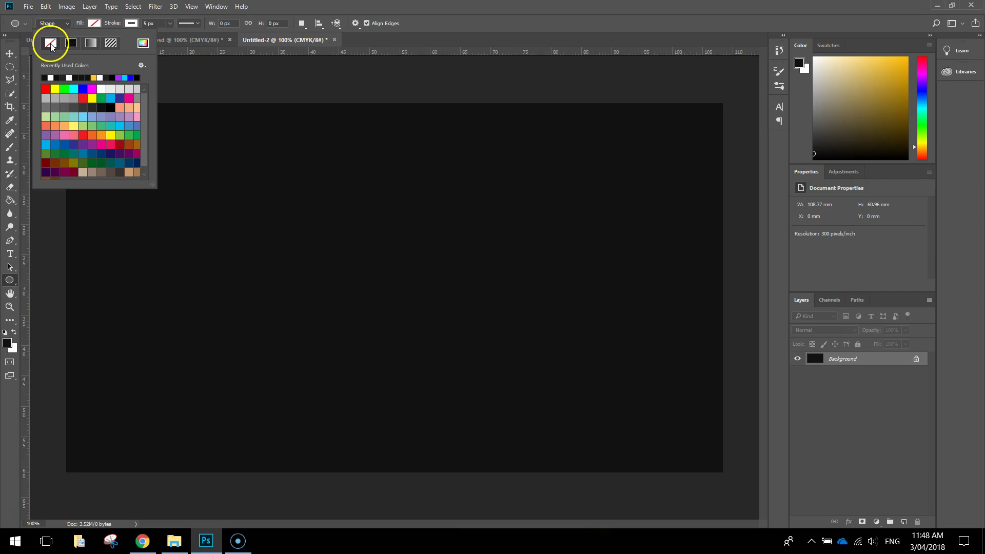
click(81, 25)
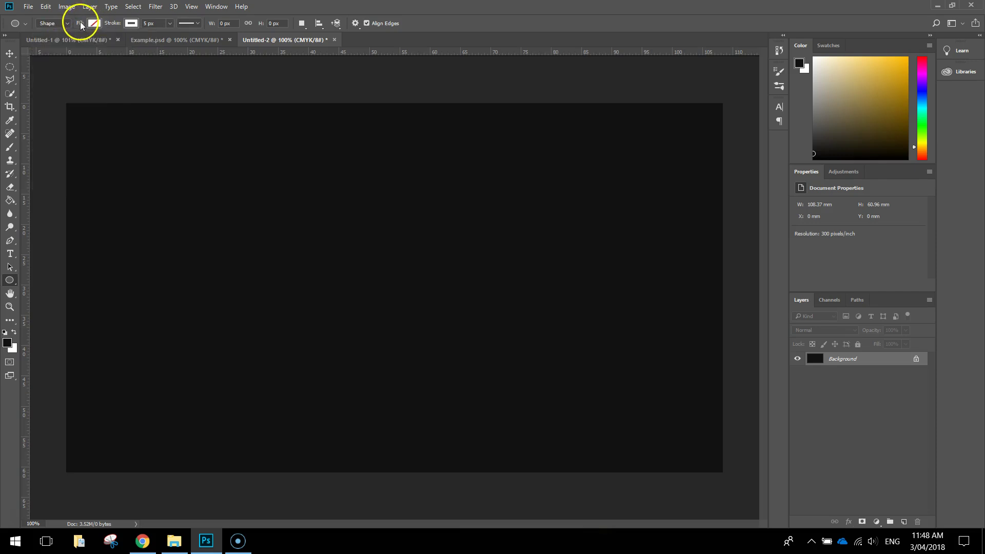
click(131, 23)
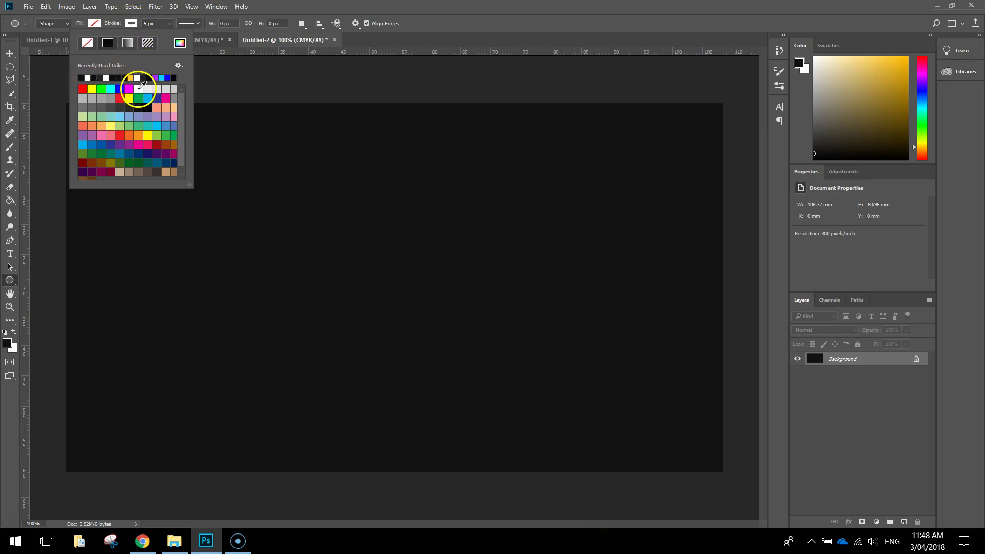
click(132, 22)
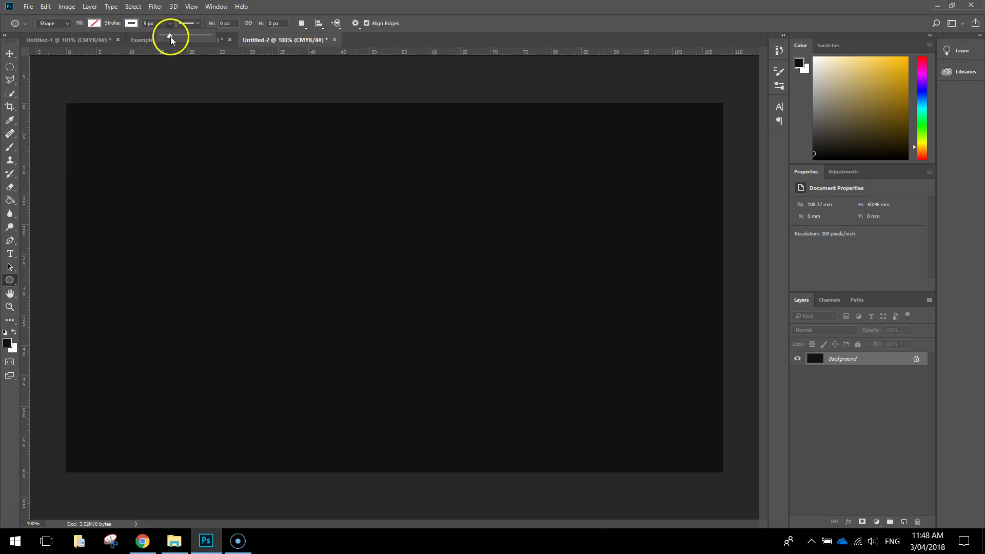
drag(170, 37, 149, 25)
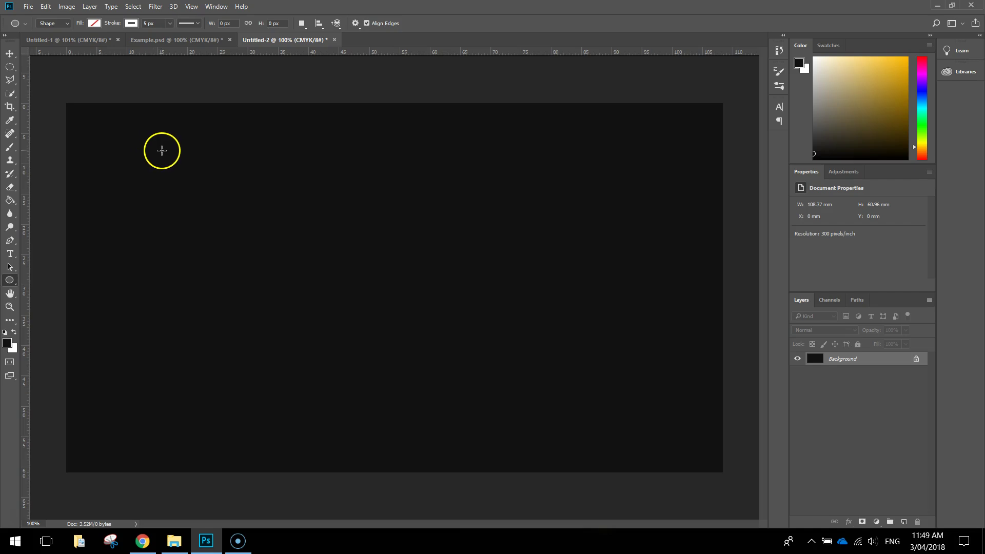
Draw a circle about 636 px in diameter and move it to the centre of the canvas.
drag(162, 139, 526, 465)
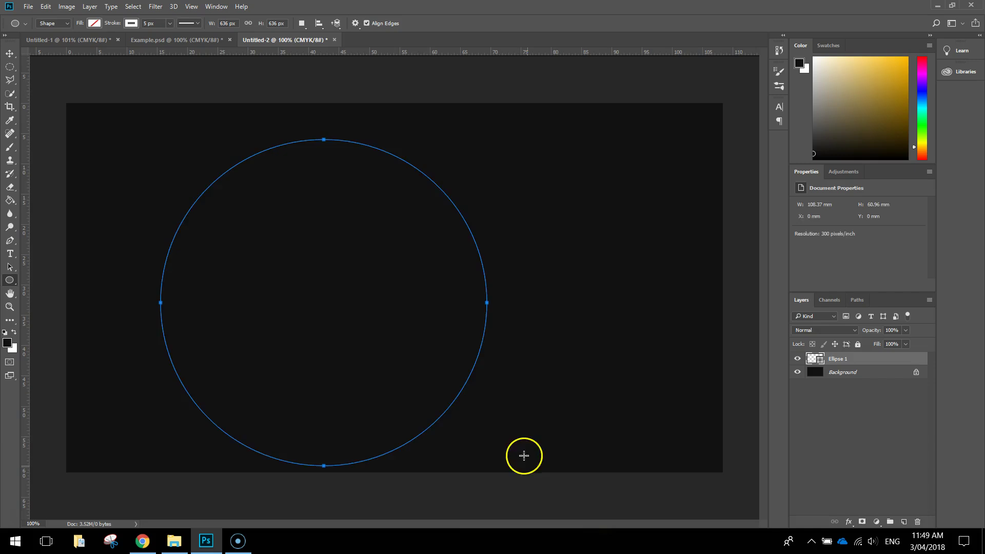
click(9, 54)
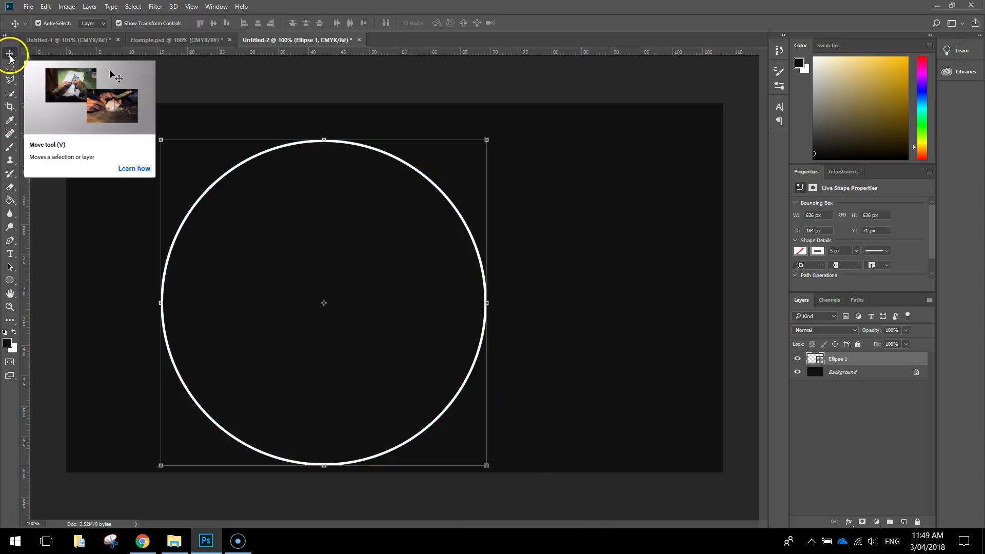
mouse_move(279, 145)
mouse_down()
mouse_move(455, 174)
mouse_move(457, 163)
mouse_move(491, 161)
mouse_up()
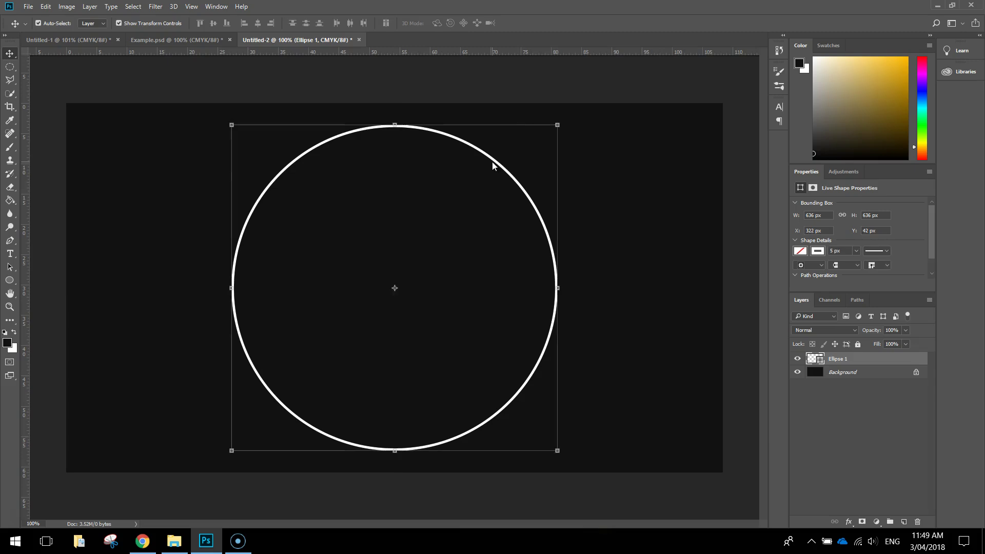
click(622, 138)
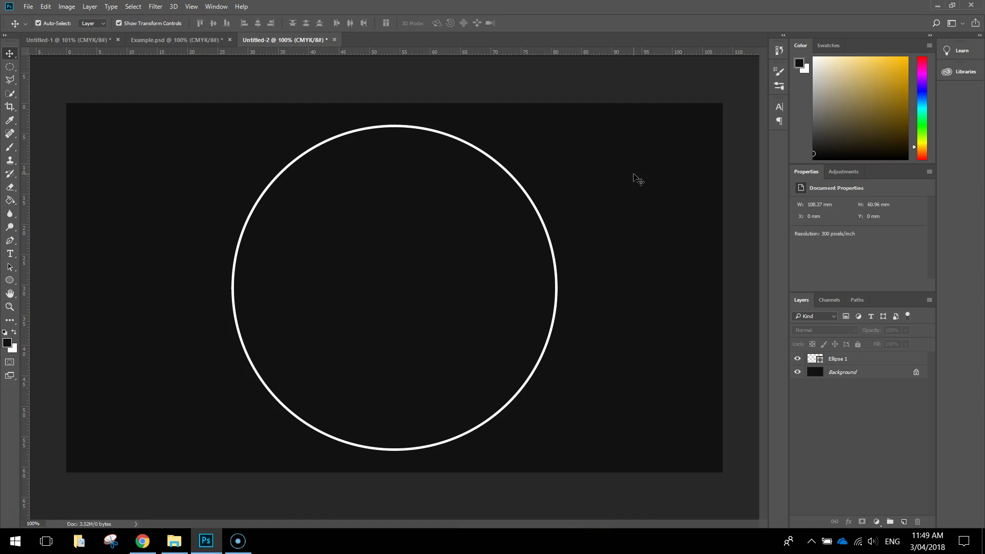
Rename the circle's shape layer to "Outer Circle".
click(835, 359)
double_click(837, 359)
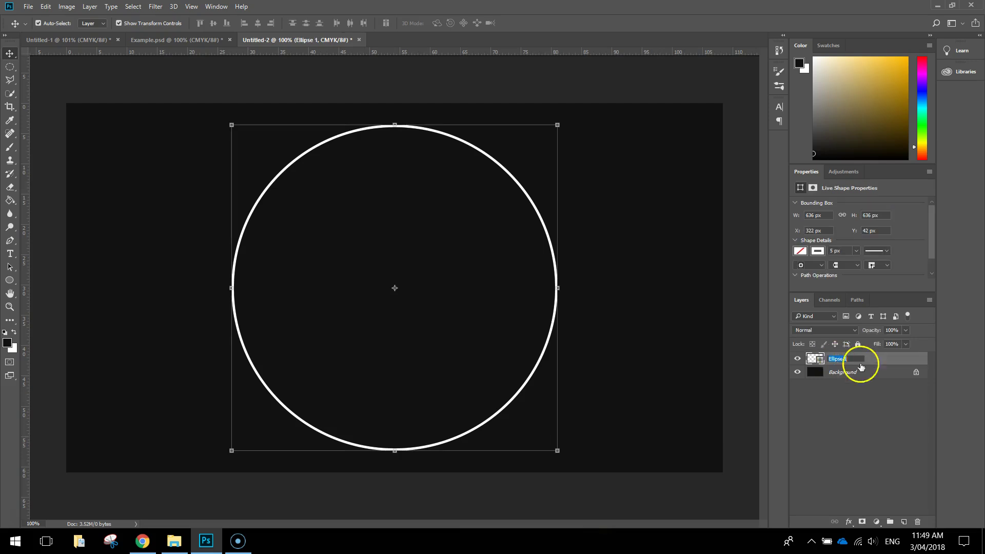
text(Clrcl)
key(BackSpace)
key(BackSpace)
key(BackSpace)
key(BackSpace)
key(BackSpace)
text(Outer Circle)
key(Return)
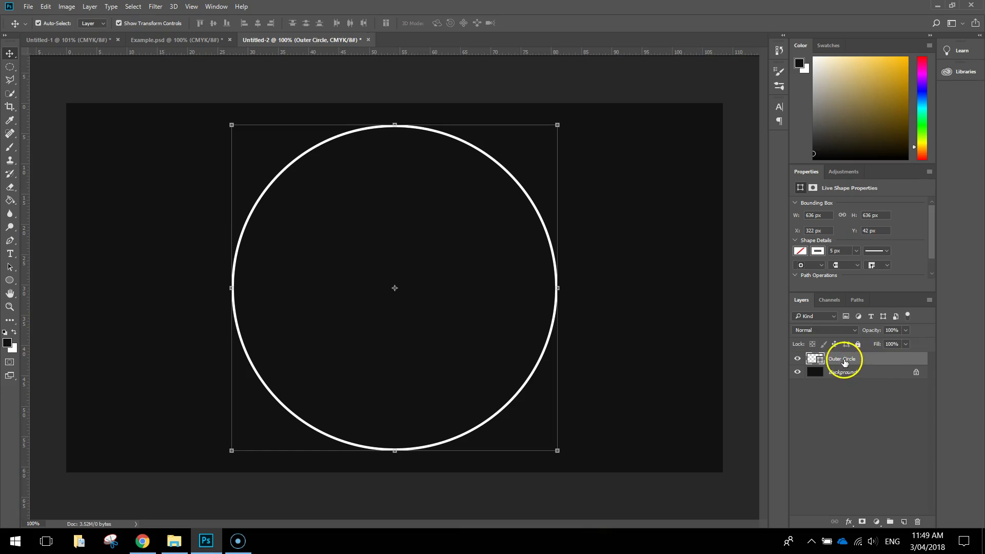
Duplicate the Outer Circle layer within the same document under the name "Inner Circle".
right_click(844, 360)
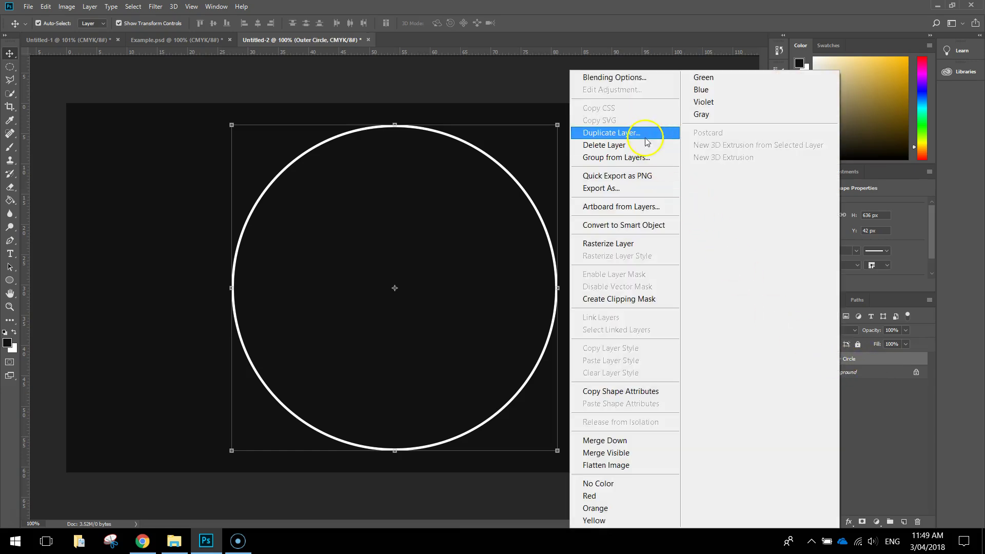
click(641, 137)
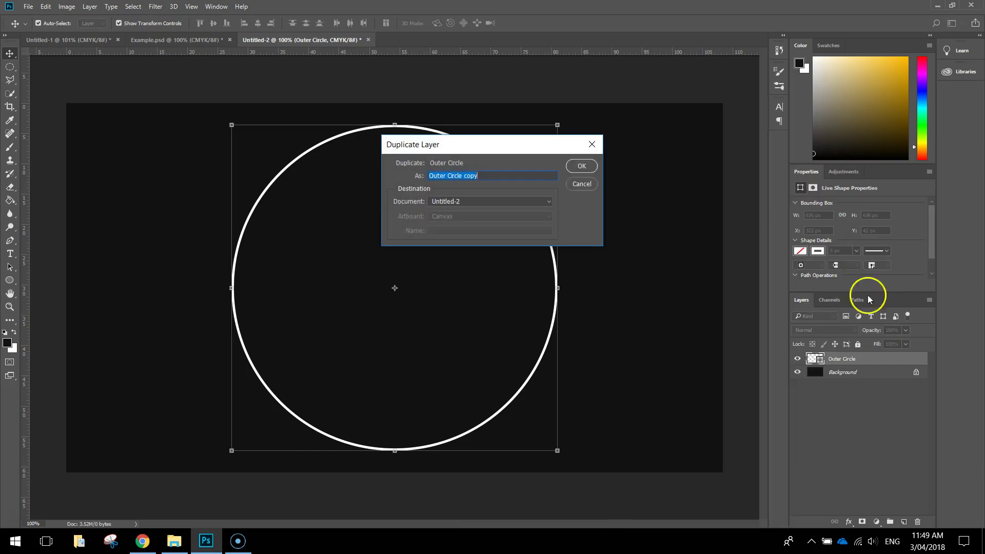
text(Inn)
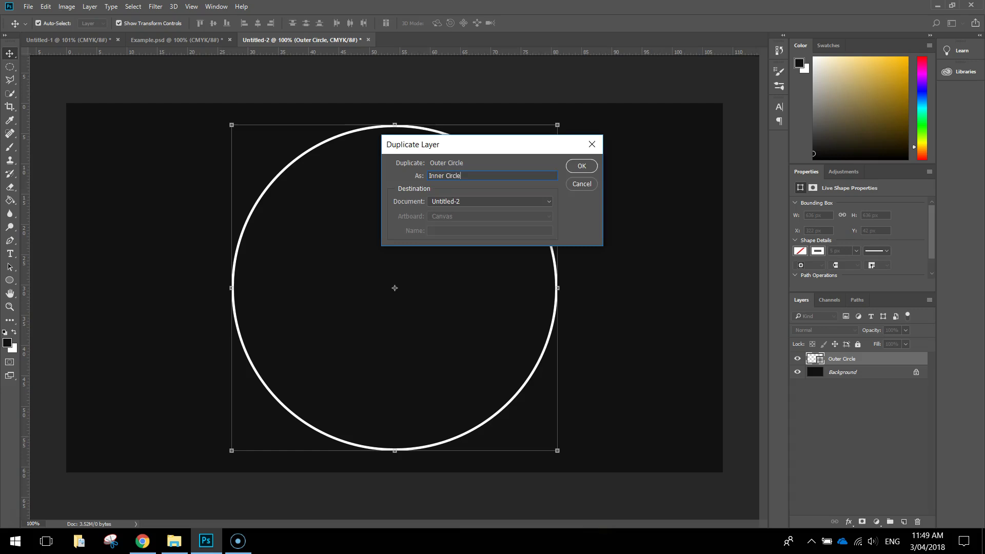
key(Return)
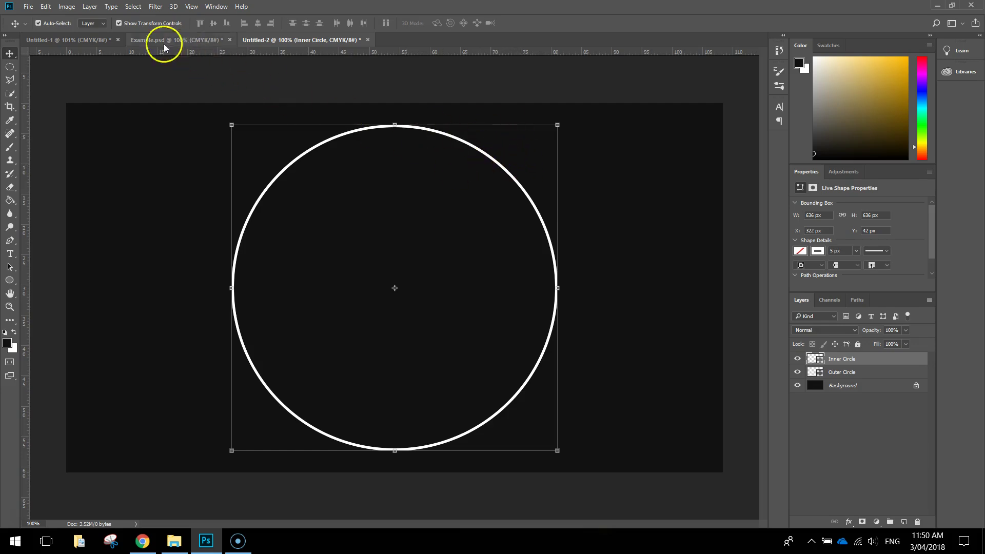
Scale the Inner Circle about its centre to about 66%, roughly 418 px in diameter, and apply the transform.
click(119, 22)
click(118, 23)
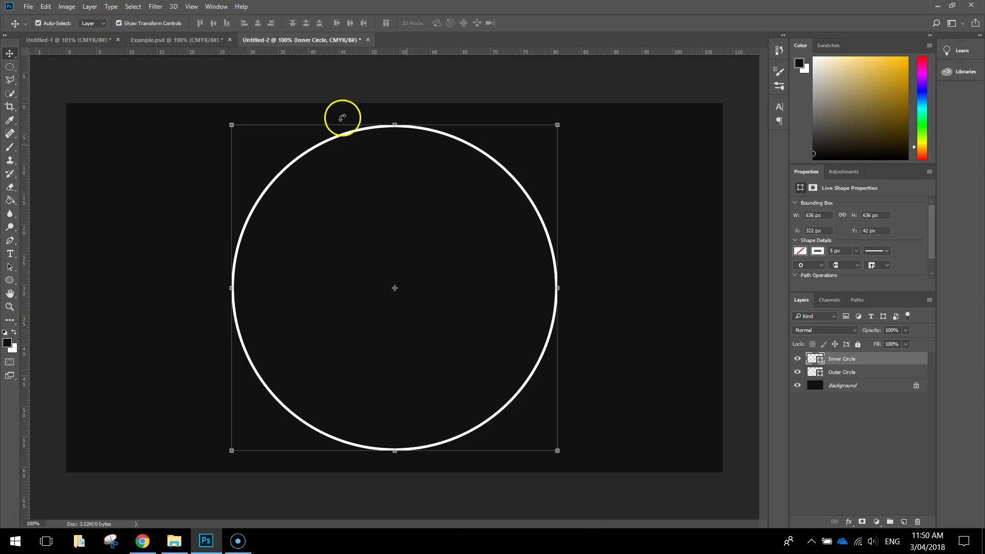
click(550, 137)
drag(558, 124, 508, 184)
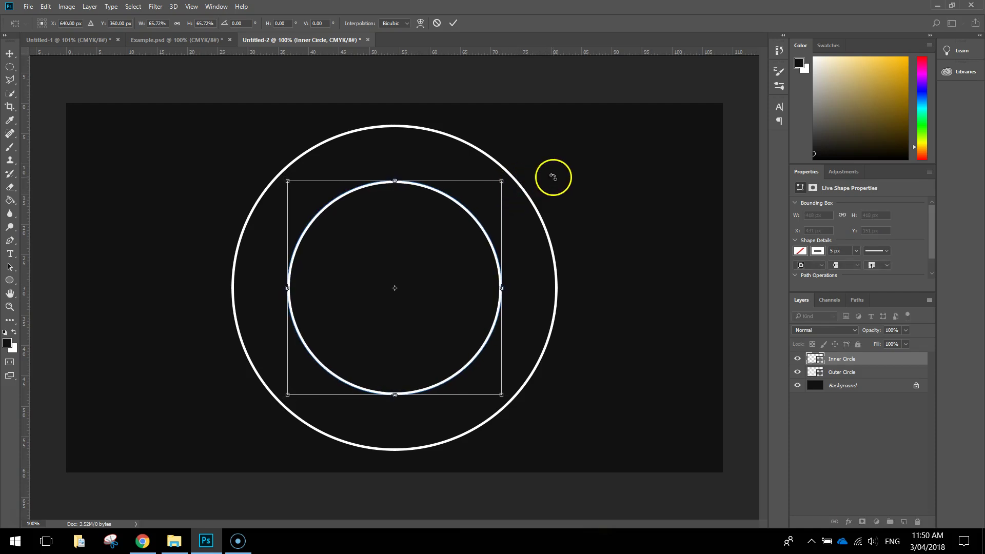
click(453, 24)
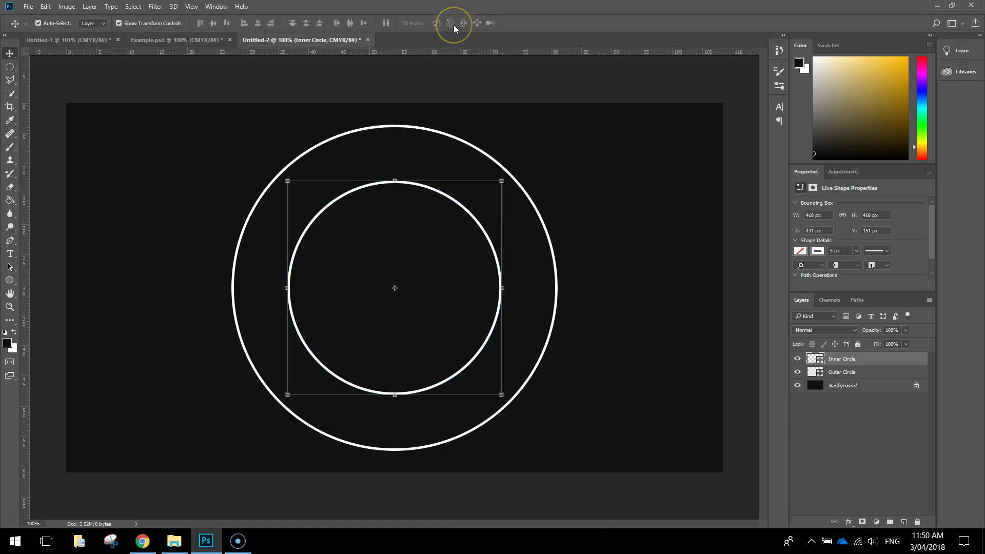
click(563, 91)
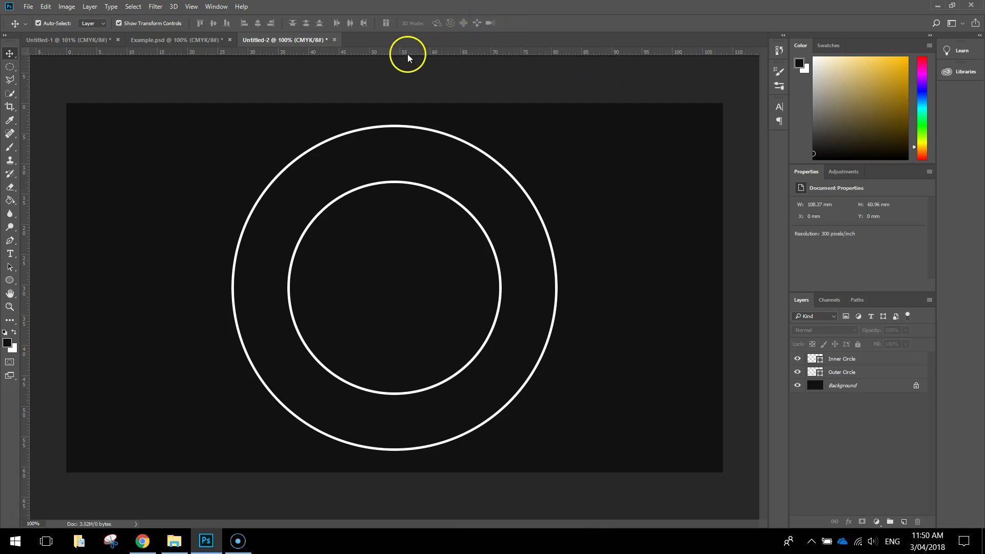
Set up the Rectangle tool in Shape mode with a black fill and no stroke.
click(14, 283)
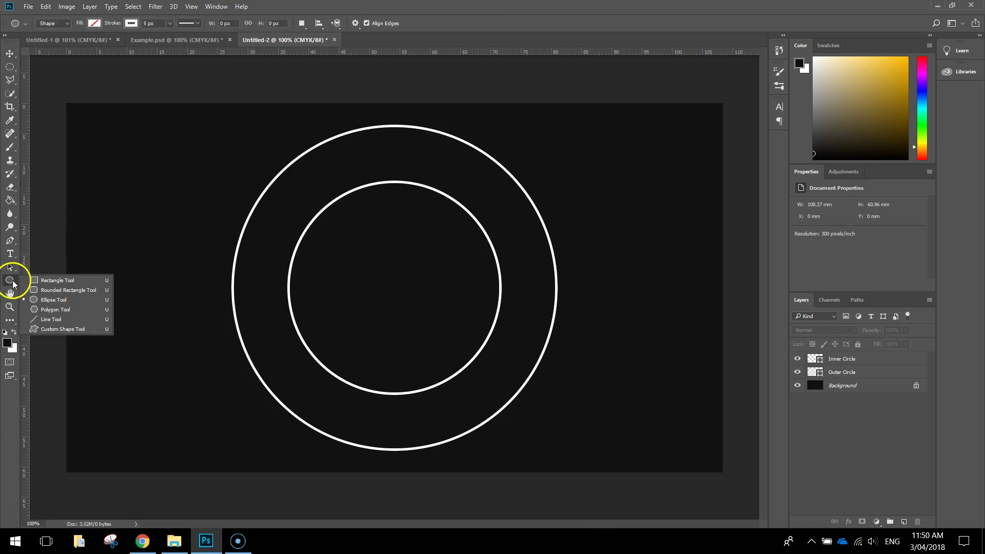
click(57, 281)
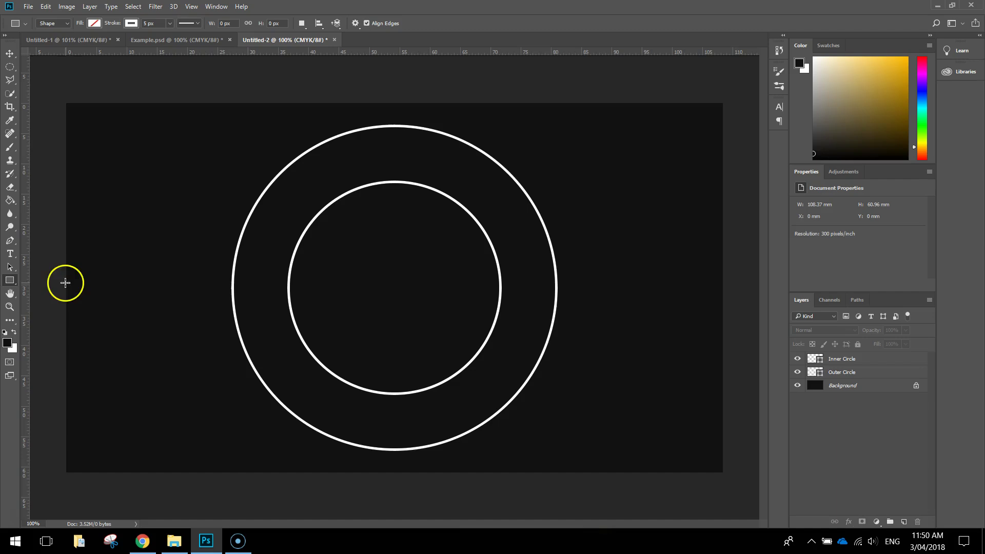
click(95, 23)
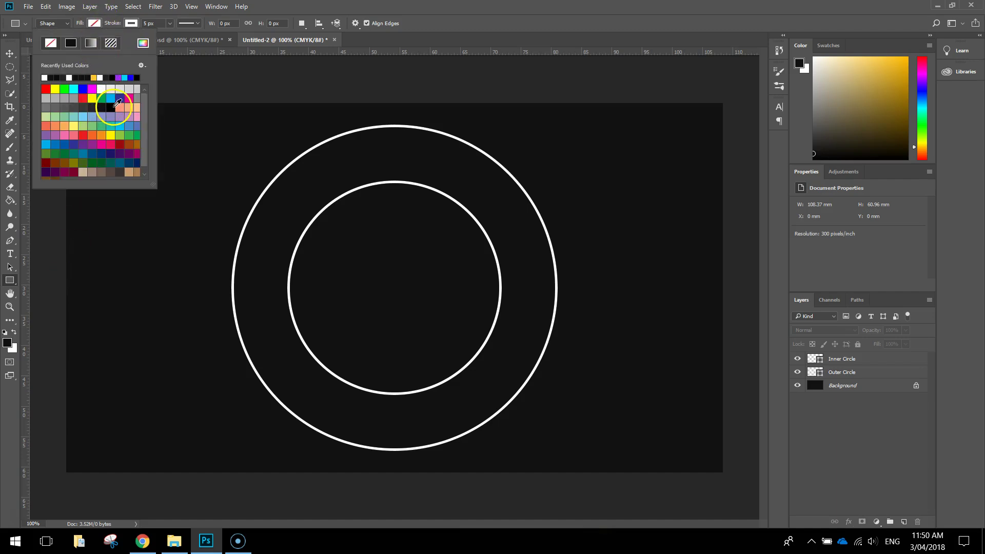
click(111, 106)
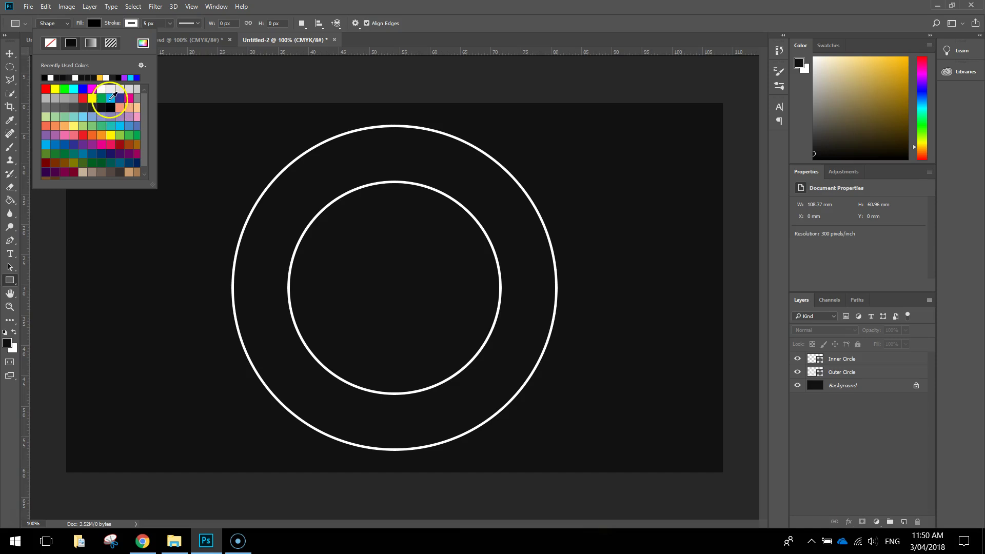
click(131, 24)
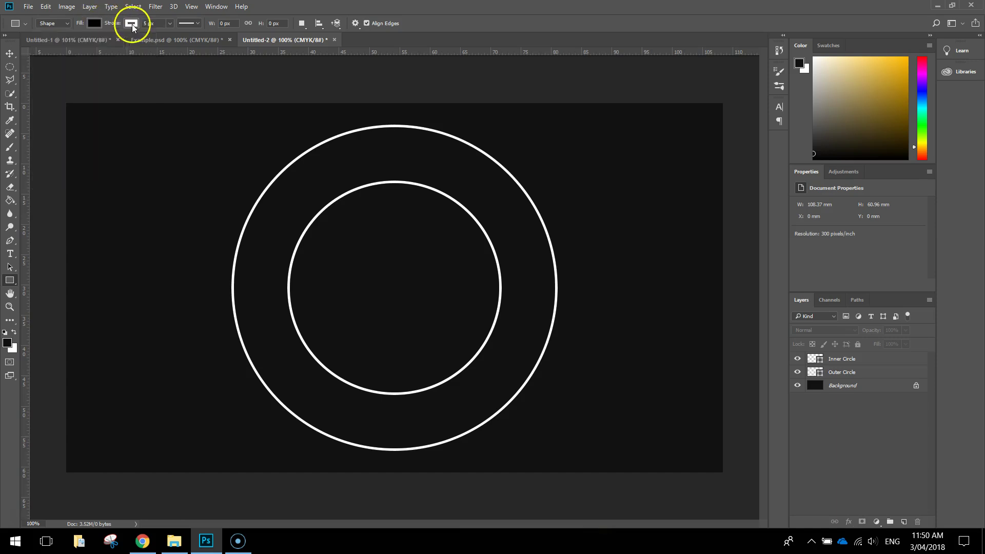
click(131, 23)
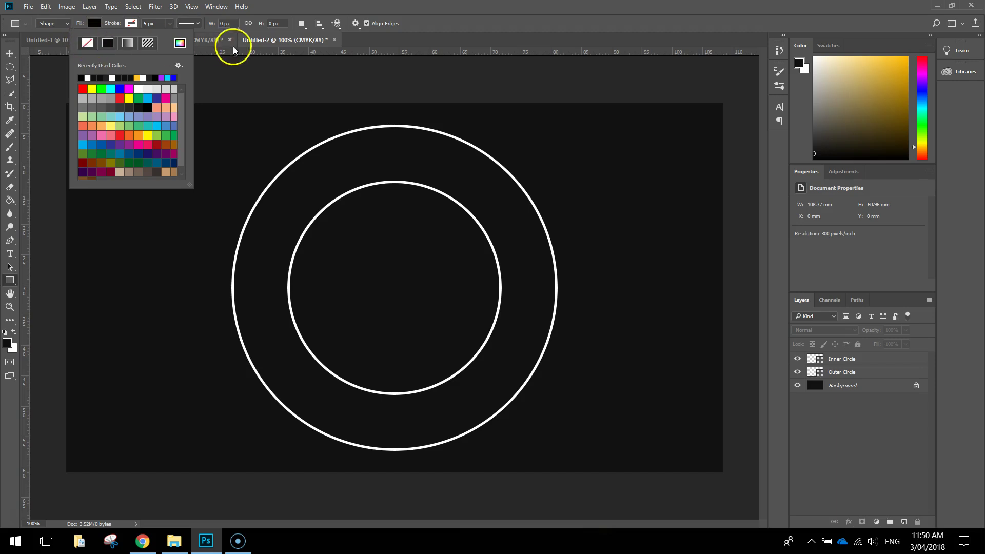
click(409, 40)
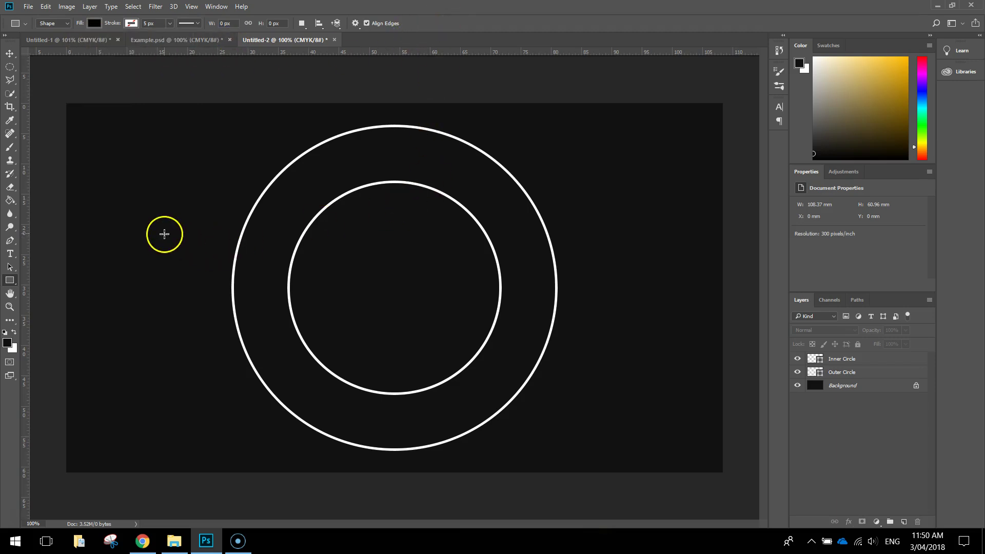
Draw a rectangle about 853 by 186 px across both circles and move it to the canvas's horizontal midline.
drag(177, 227, 615, 323)
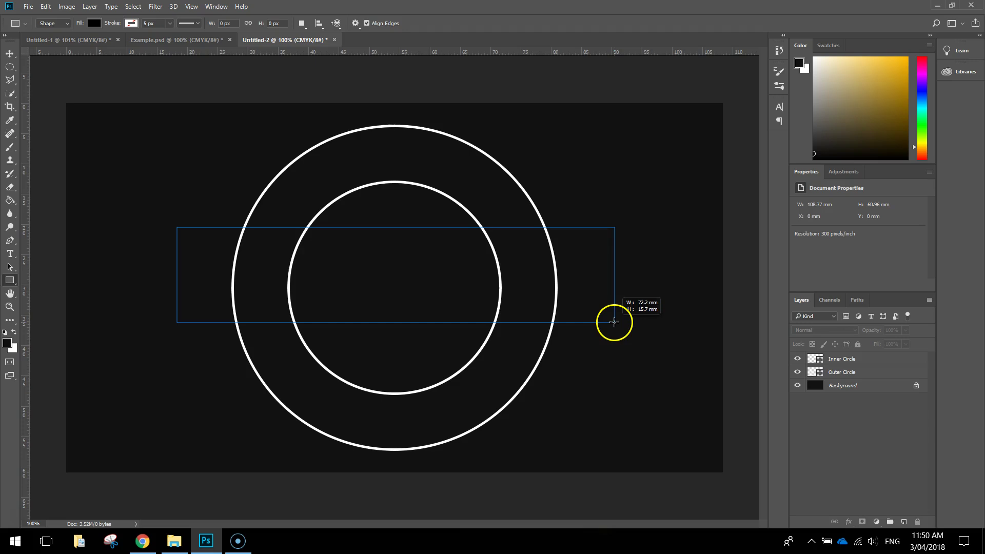
click(10, 54)
drag(511, 273, 516, 285)
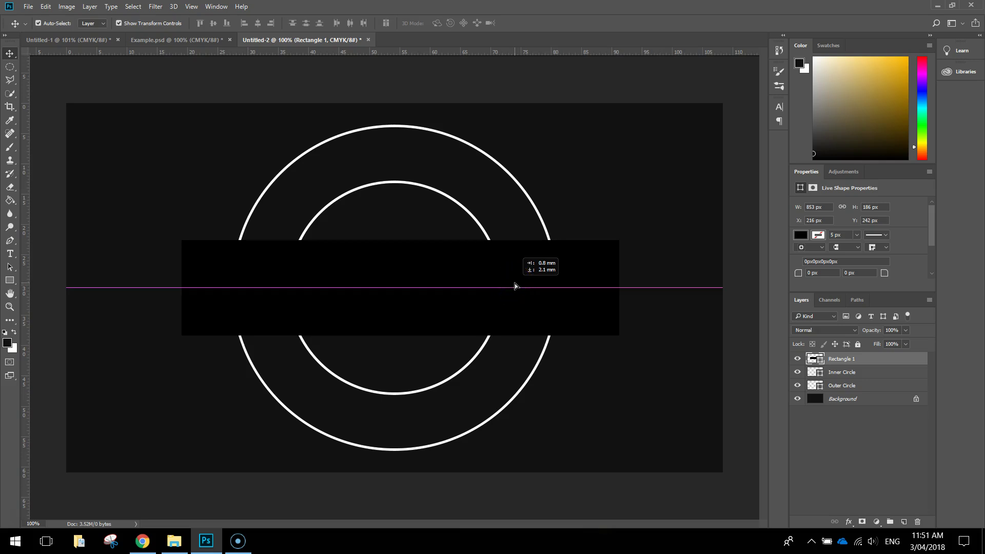
drag(515, 283, 515, 284)
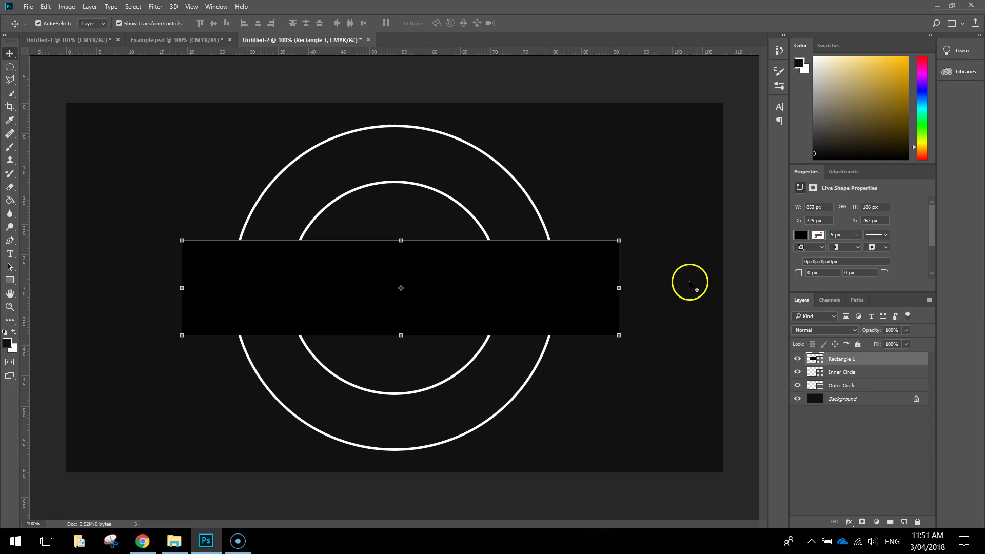
click(718, 266)
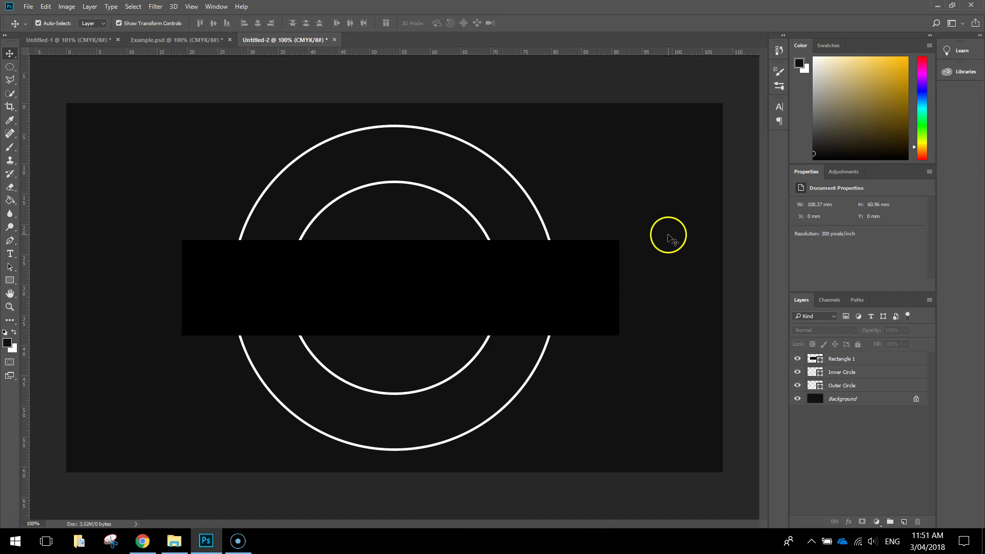
Duplicate the Inner Circle layer as "Middle Circle" and scale the copy about its centre to about 127%, between the two rings.
click(880, 372)
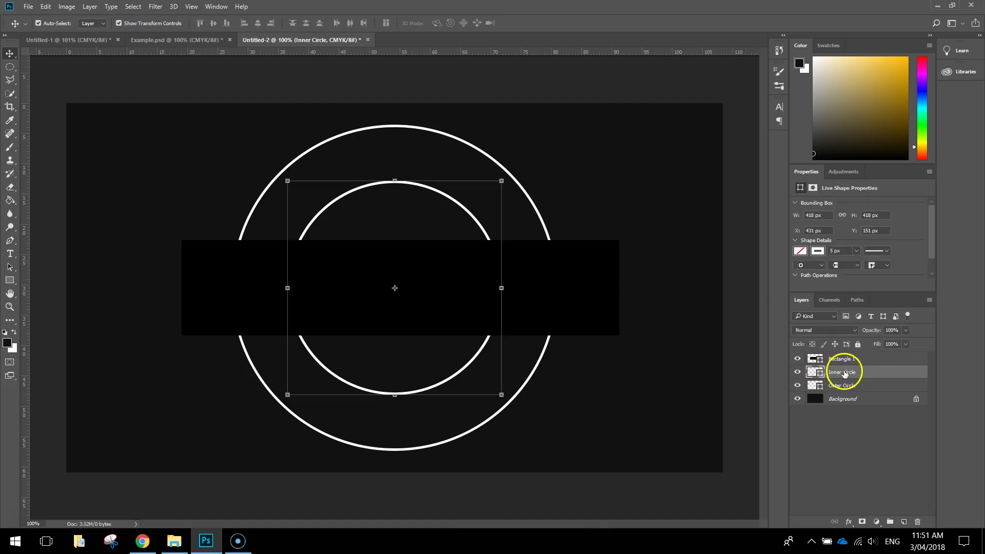
right_click(865, 375)
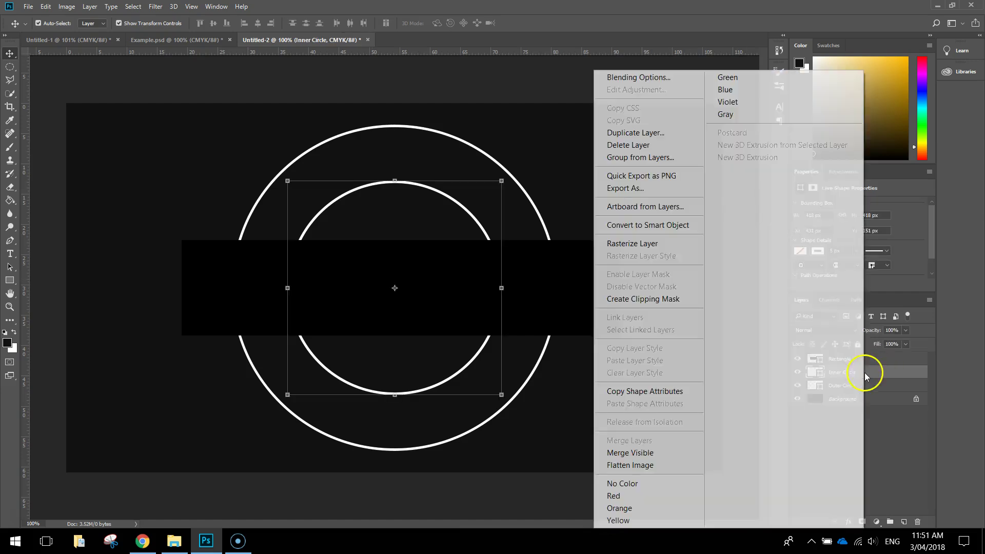
click(661, 134)
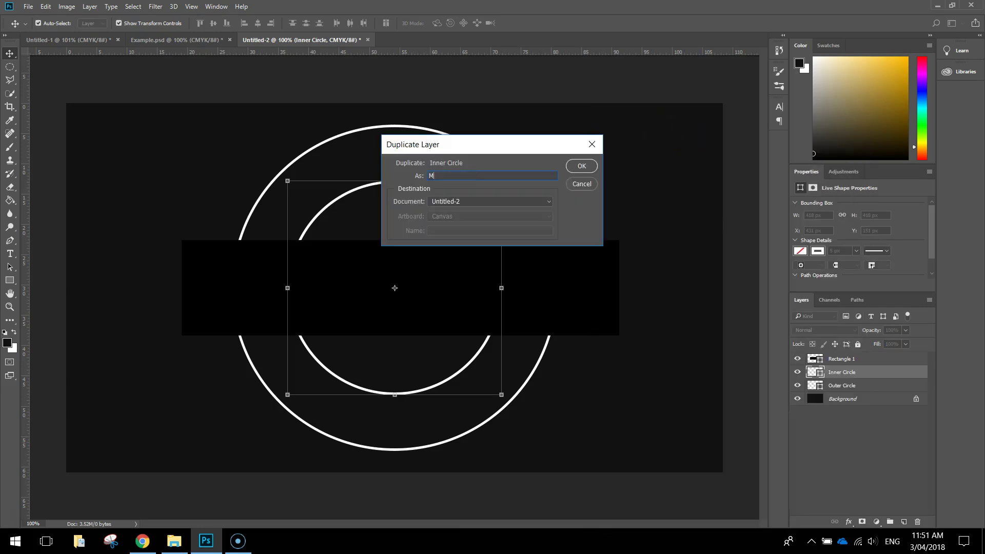
key(Return)
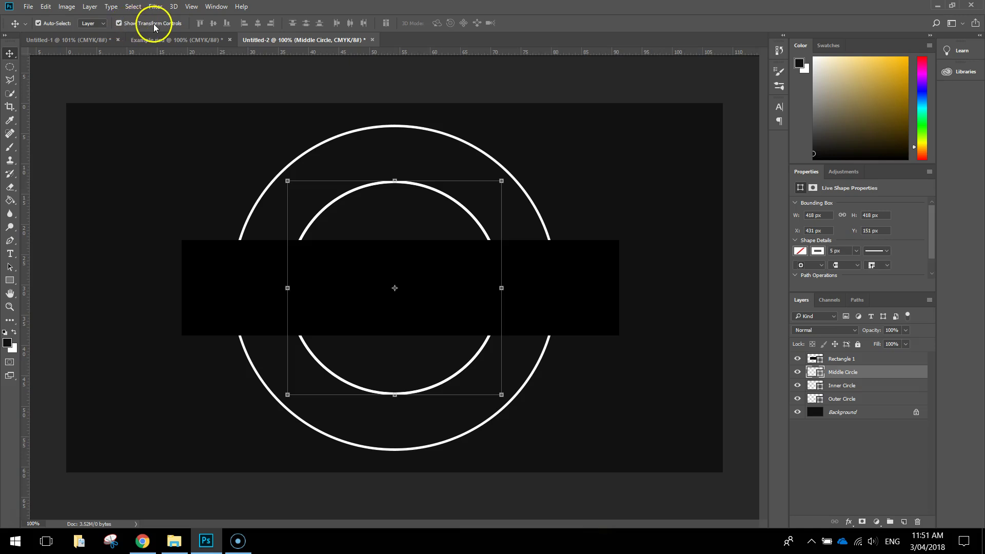
drag(502, 180, 537, 158)
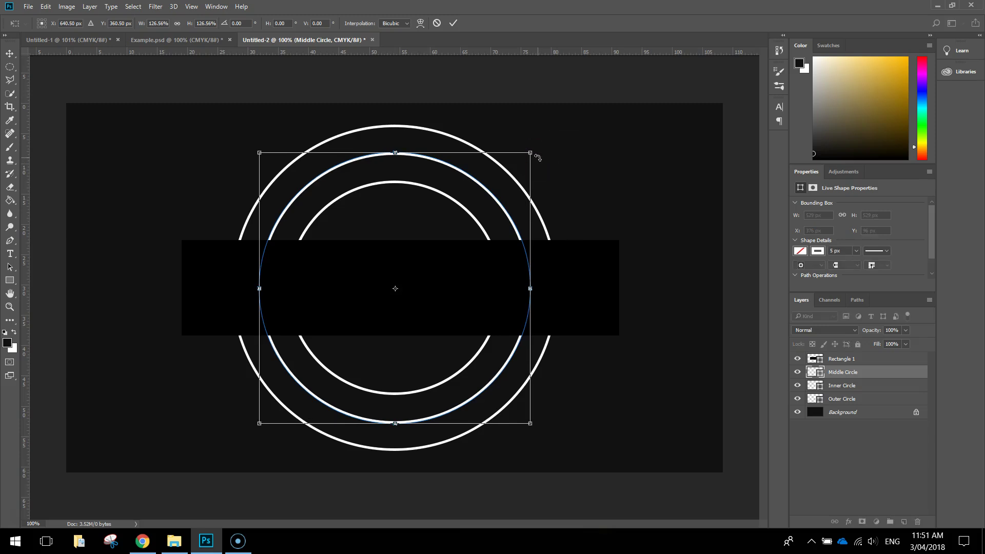
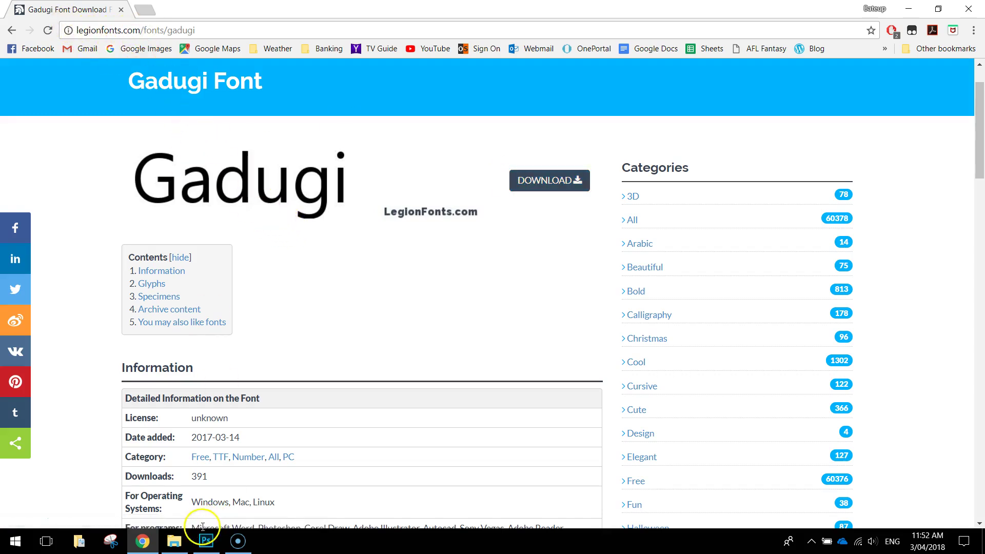
Switch back to Photoshop and set the Gadugi text style to Regular, 24 pt, with the colour white (ffffff).
click(211, 543)
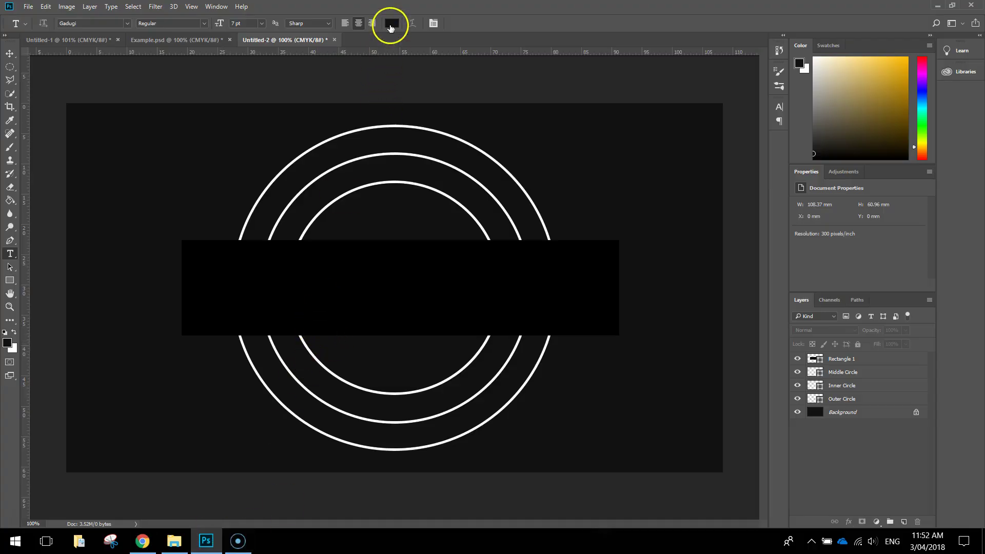
click(204, 23)
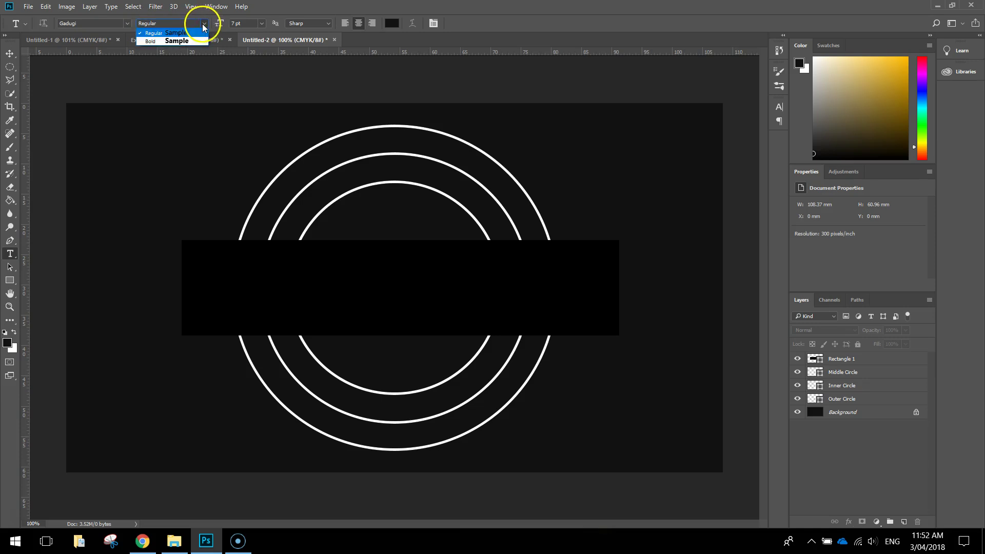
click(156, 34)
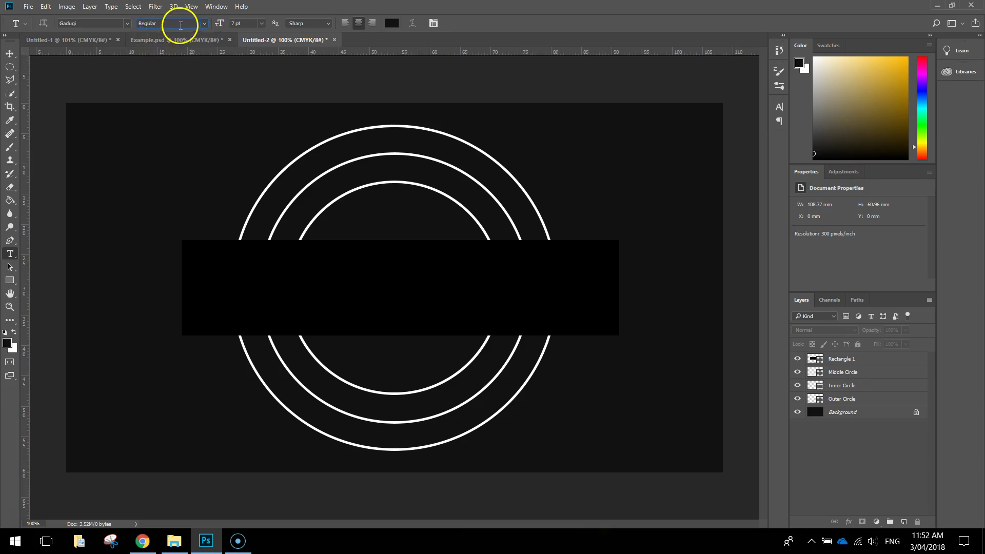
click(261, 24)
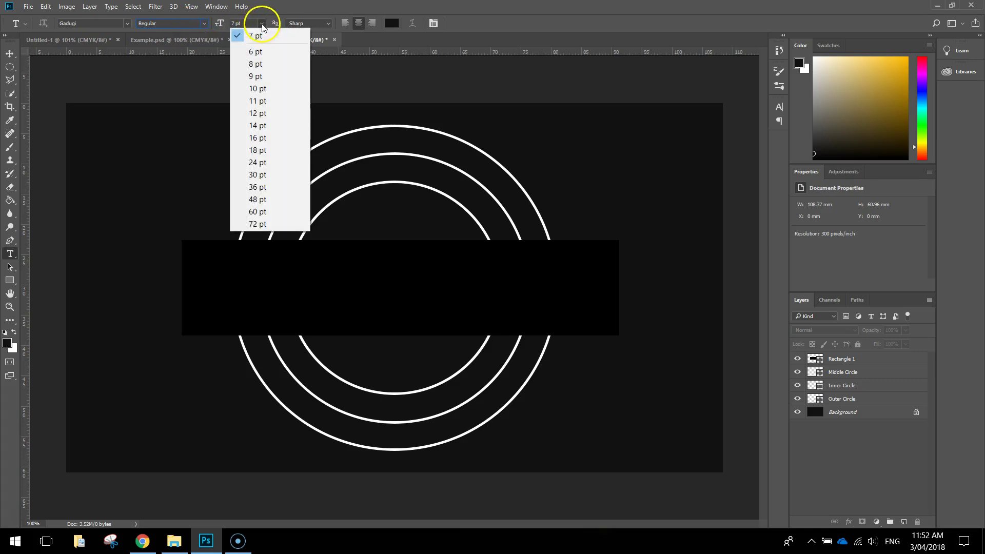
click(273, 161)
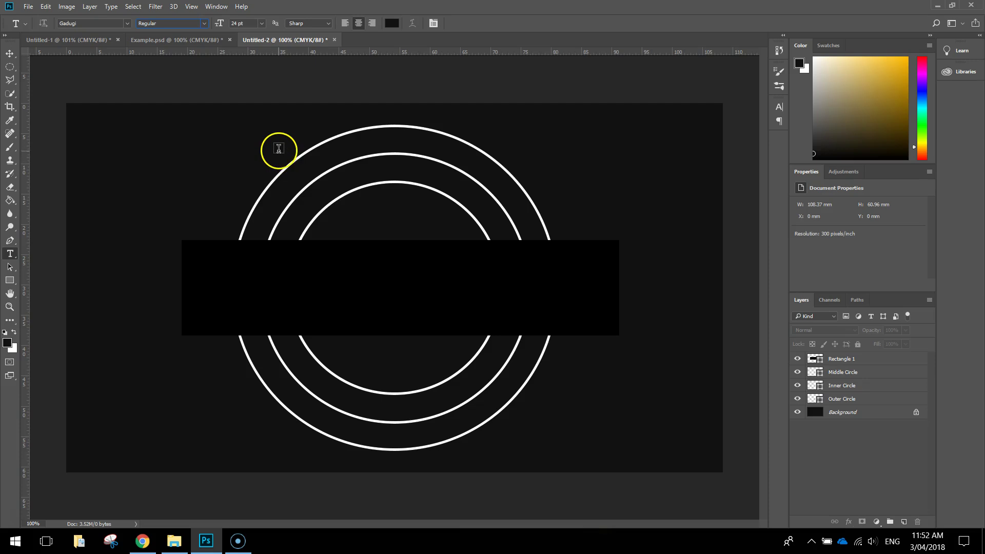
click(392, 23)
drag(384, 143, 322, 120)
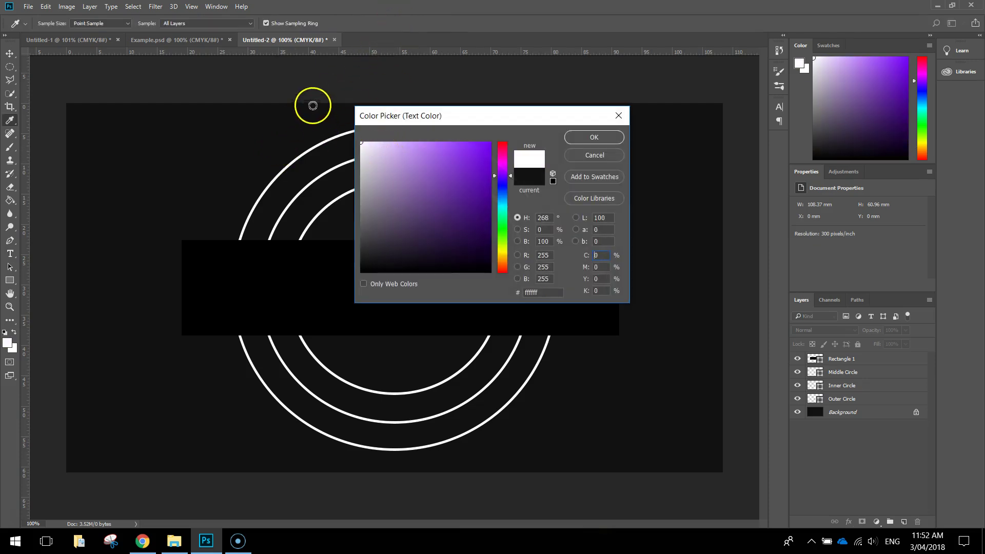
click(593, 135)
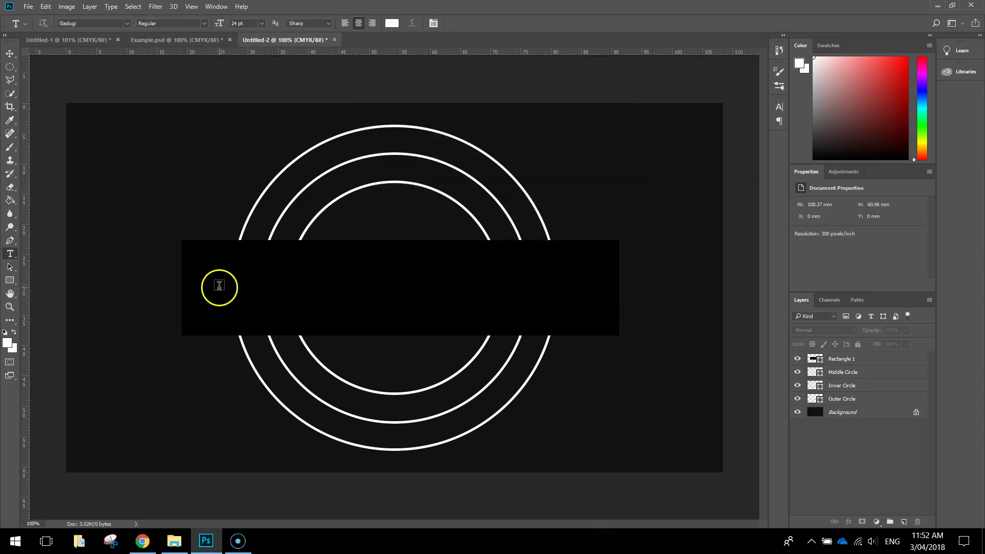
Add the text "SOUTHSIDE" and move it onto the black rectangle, centred on its height.
click(120, 147)
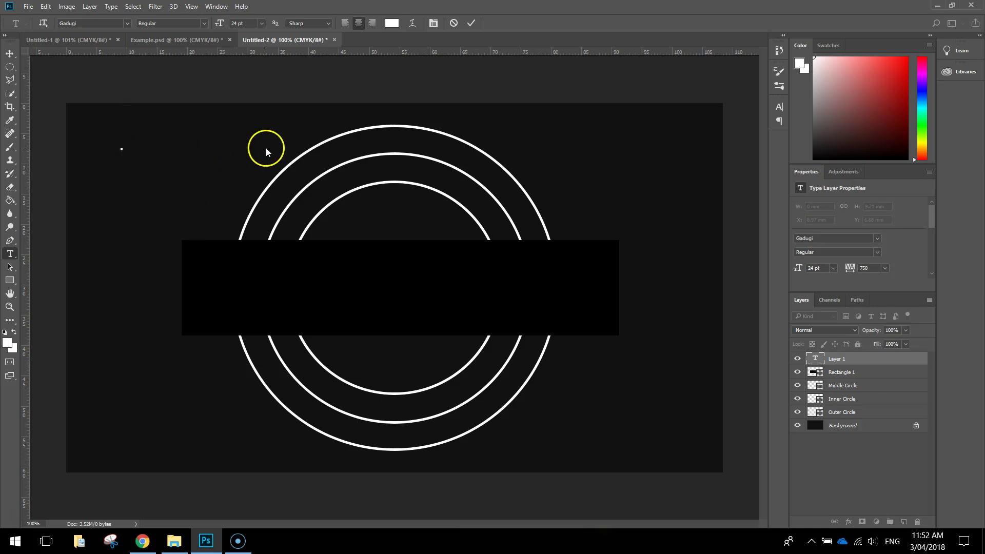
text(SO)
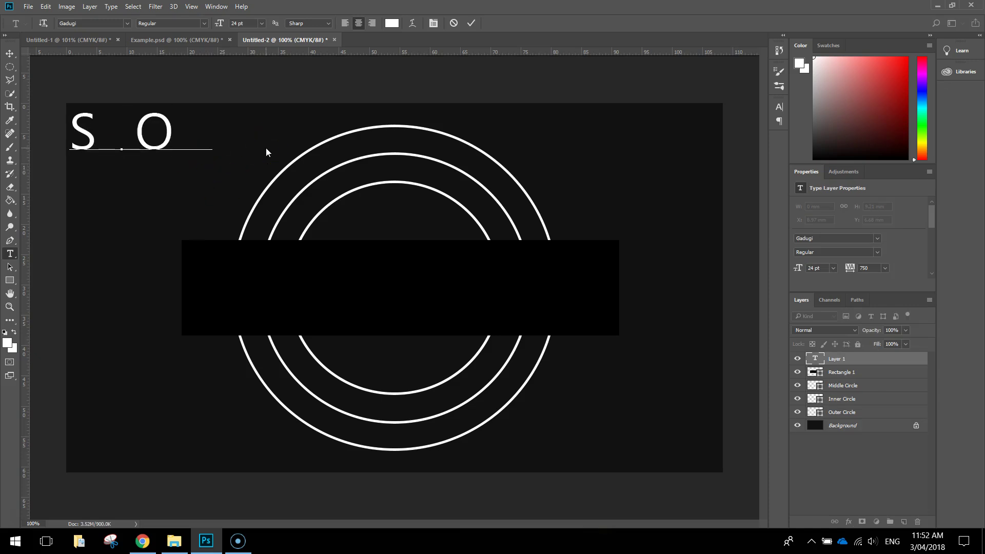
text(UTHSIDE)
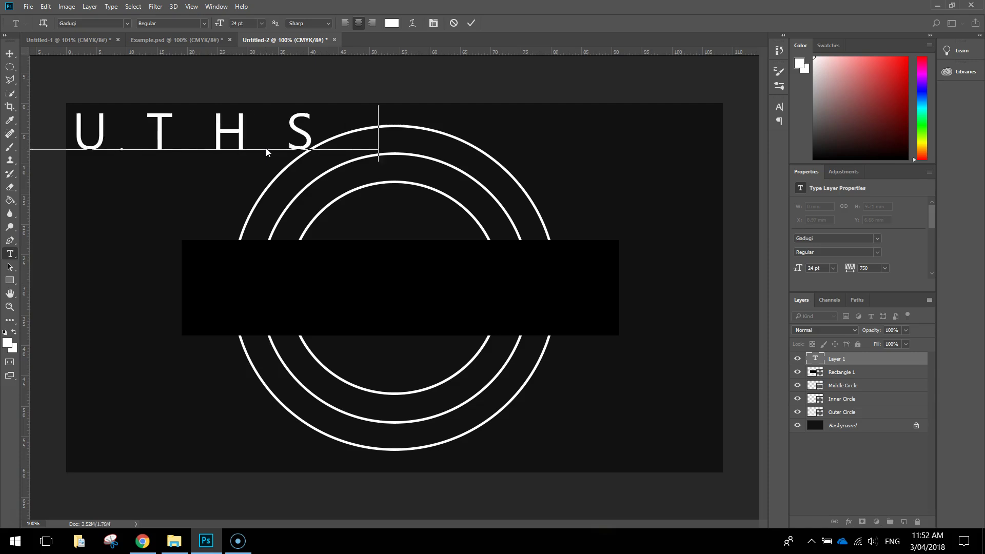
key(ctrl+a)
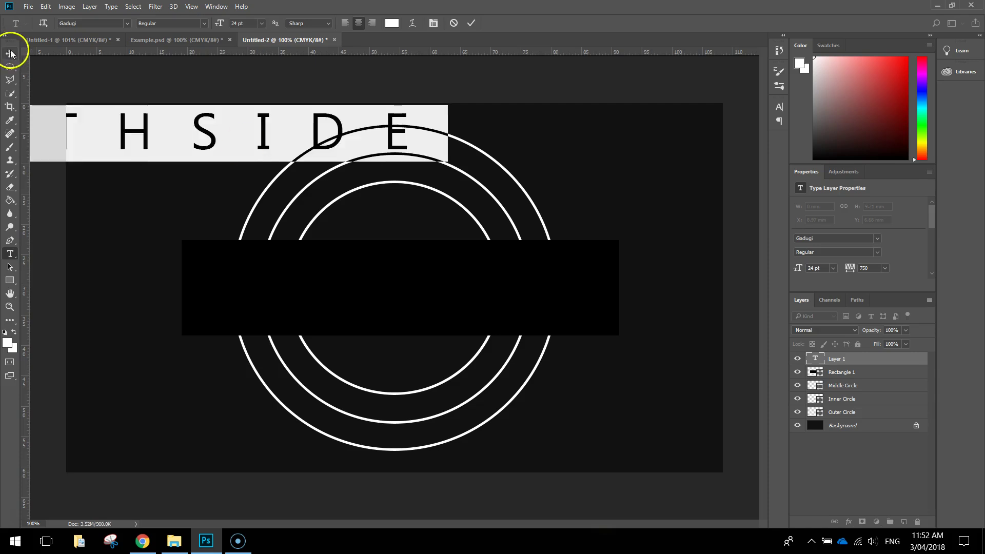
click(11, 53)
drag(147, 141, 435, 295)
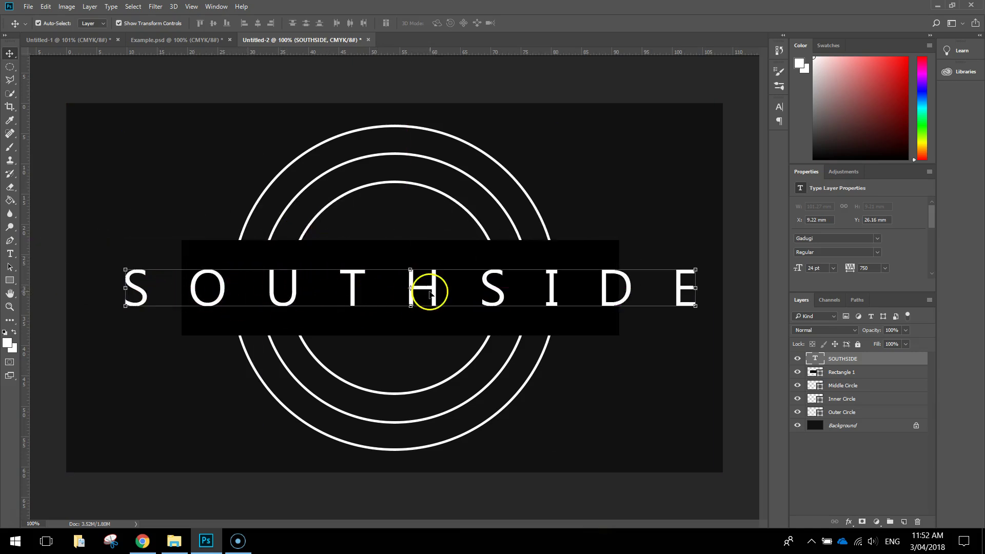
Set the tracking of the whole SOUTHSIDE text to 400.
key(t)
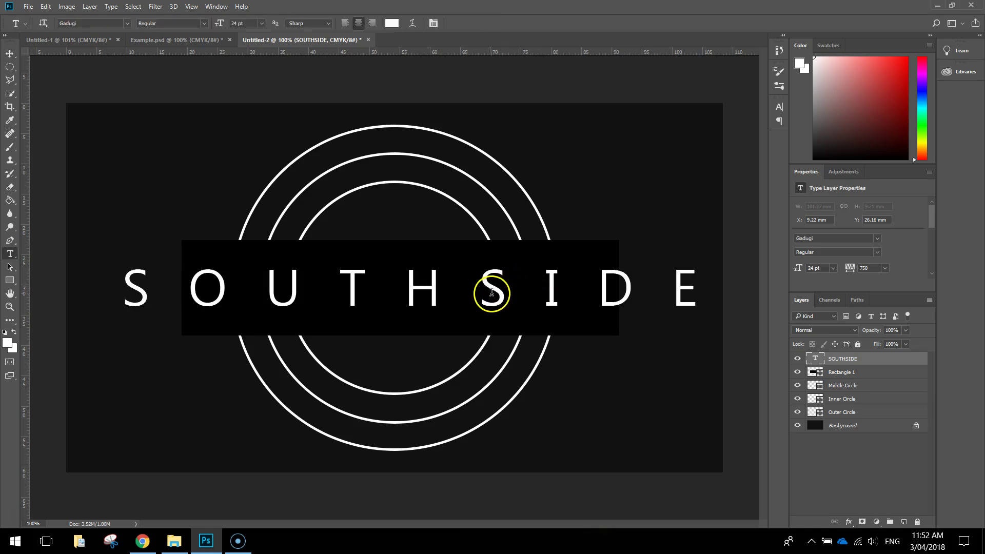
double_click(492, 292)
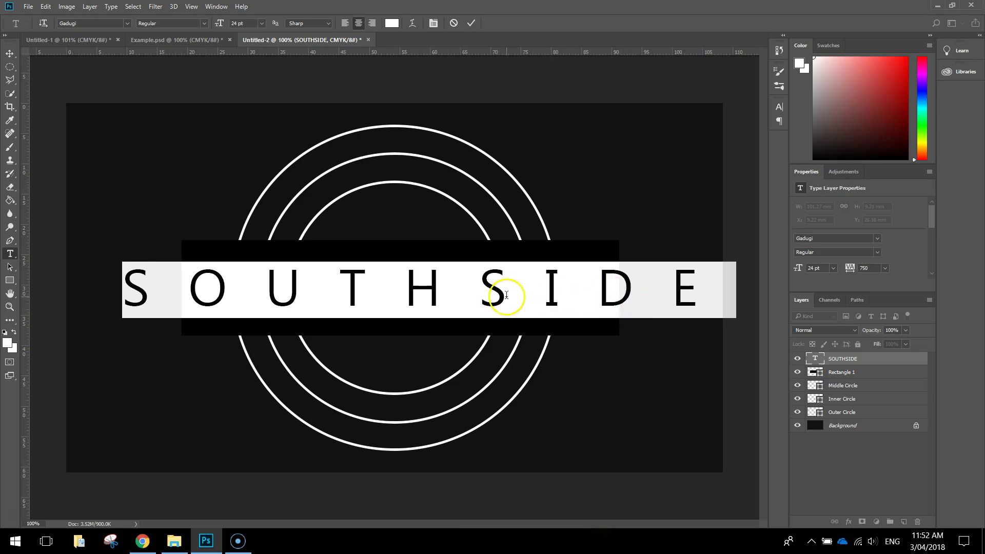
click(564, 287)
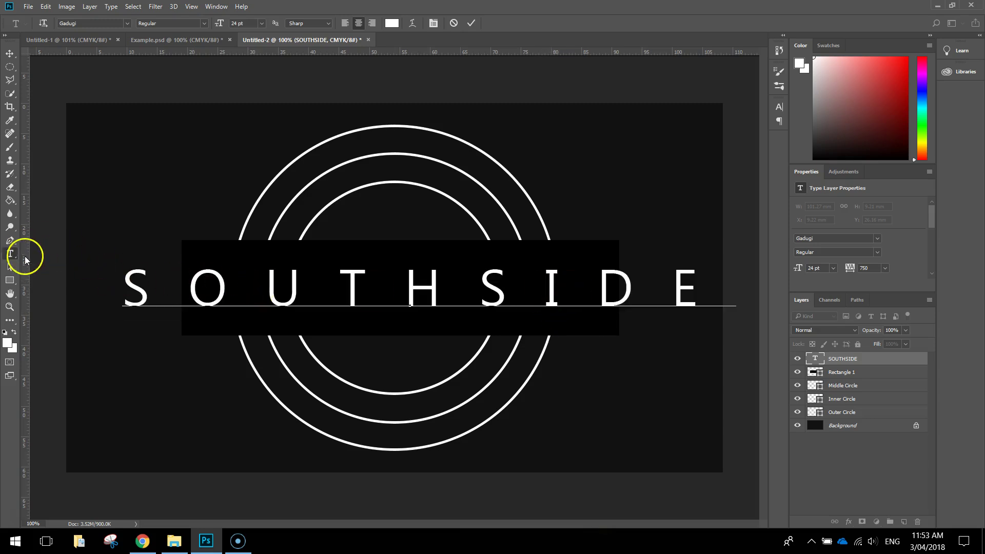
drag(94, 274, 753, 272)
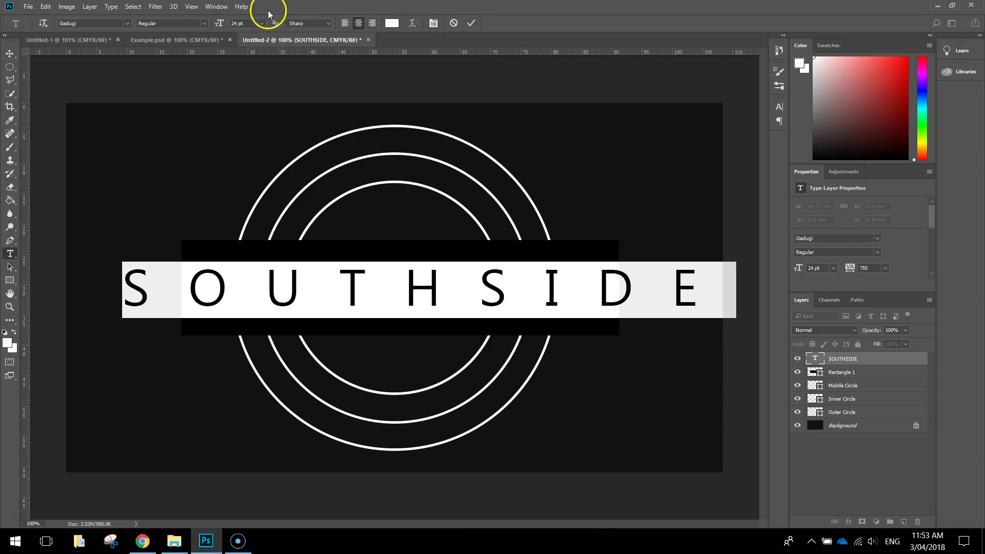
click(433, 23)
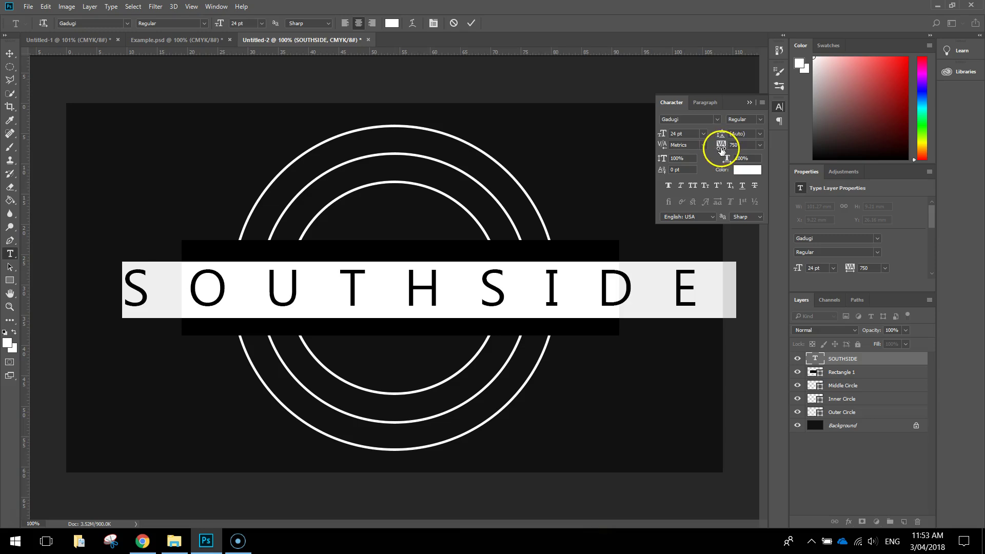
click(760, 145)
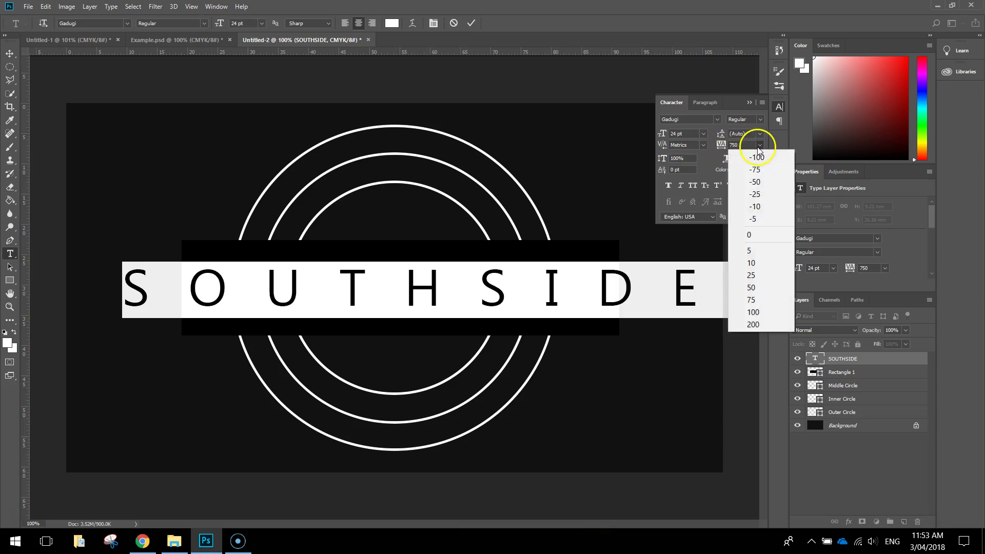
click(773, 323)
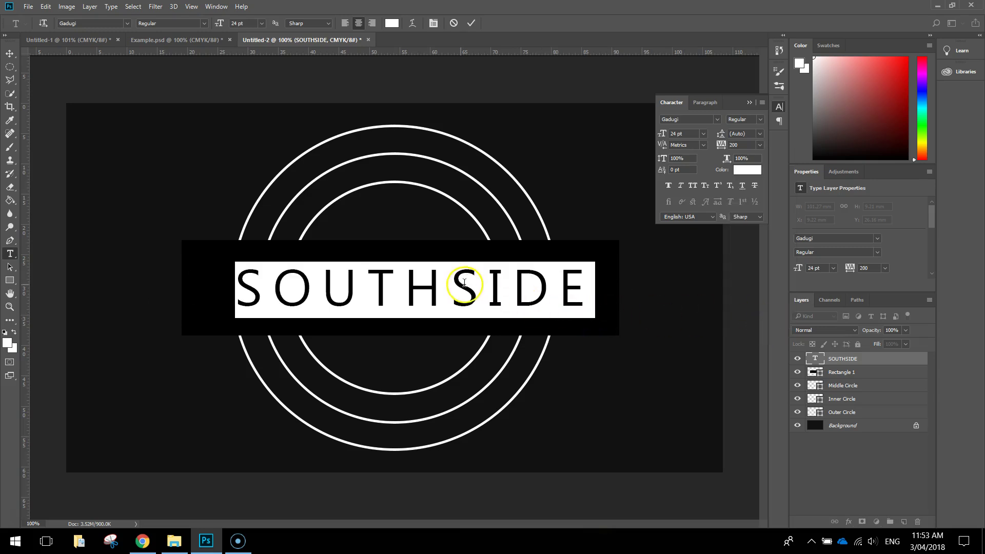
click(745, 145)
key(Return)
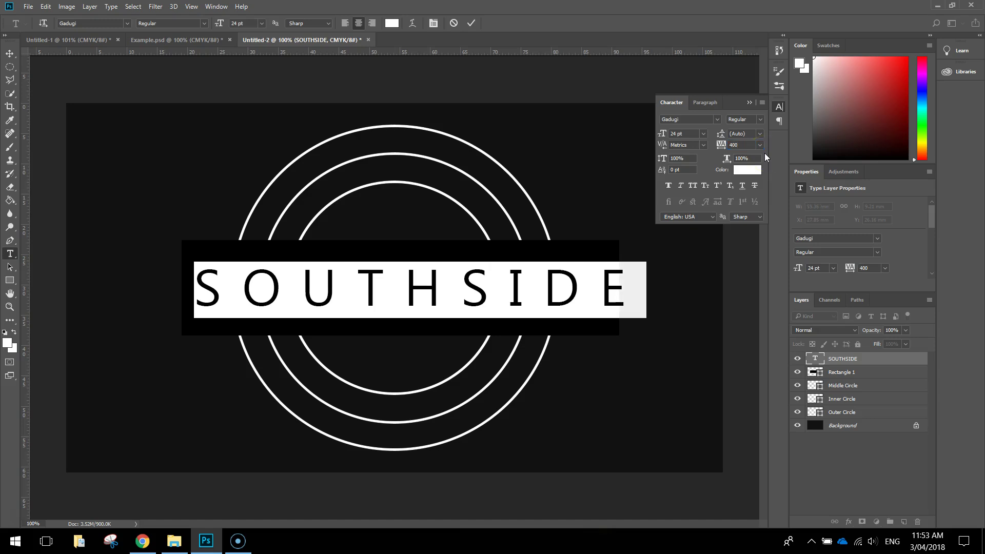
Set the SOUTHSIDE text to 22 pt and centre it on the black rectangle and rings.
click(10, 54)
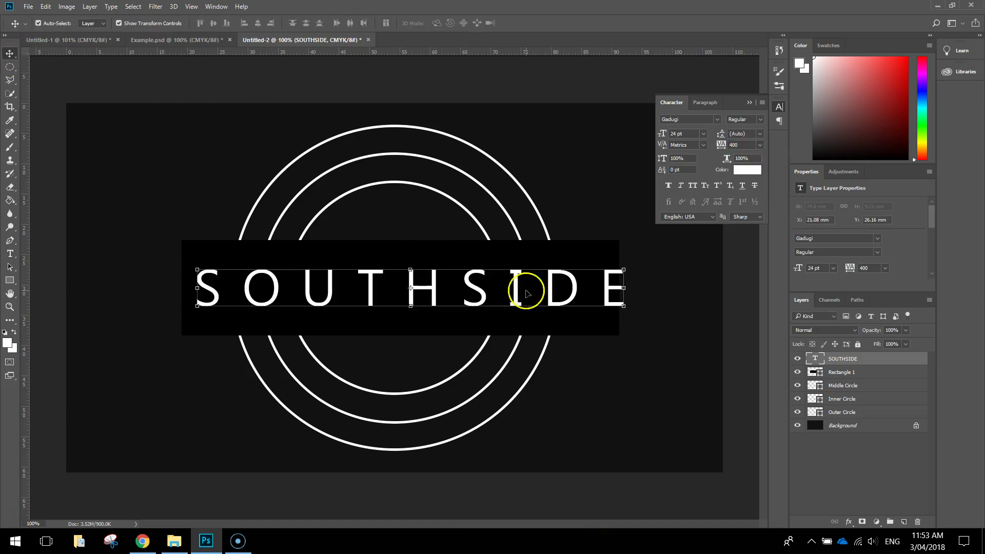
drag(517, 292, 505, 291)
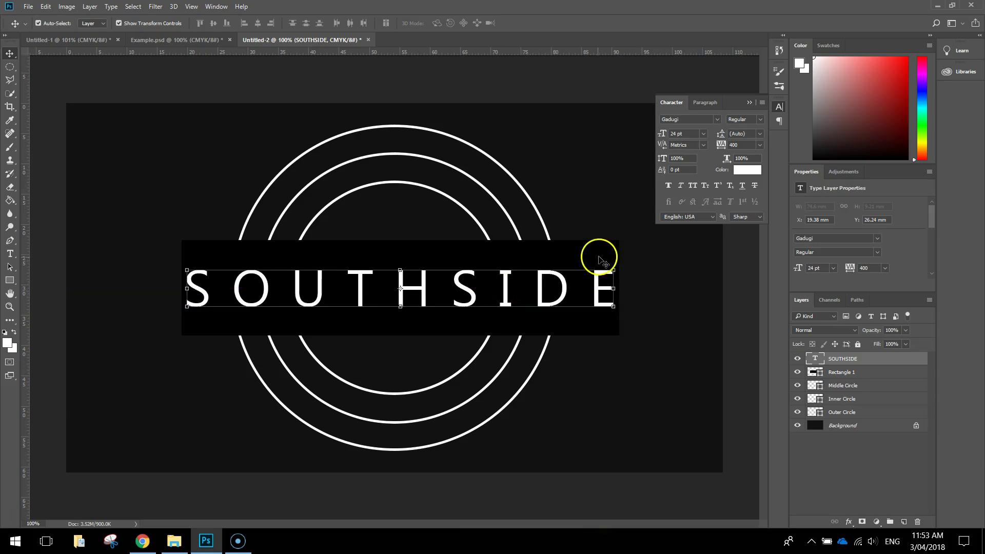
click(684, 134)
key(Return)
drag(528, 288, 526, 287)
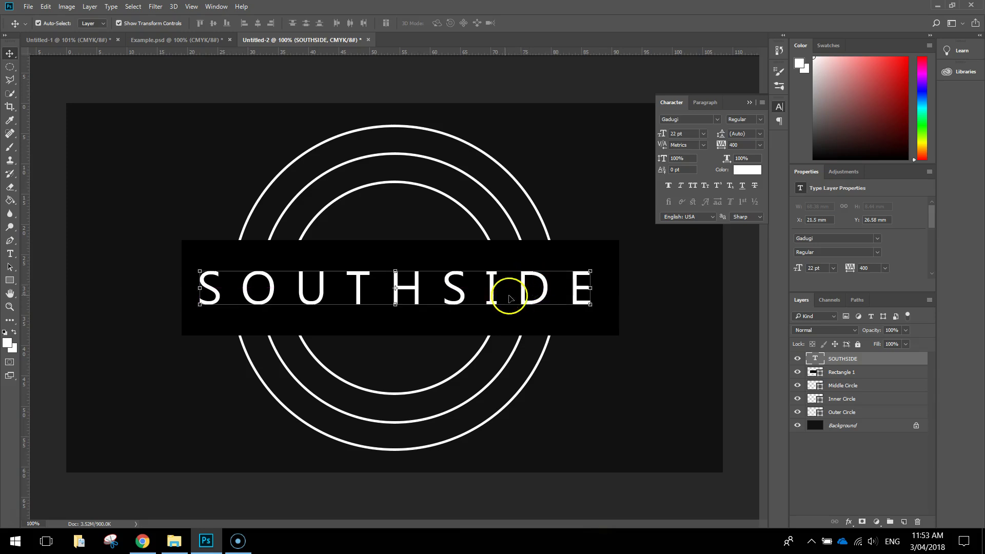
click(158, 89)
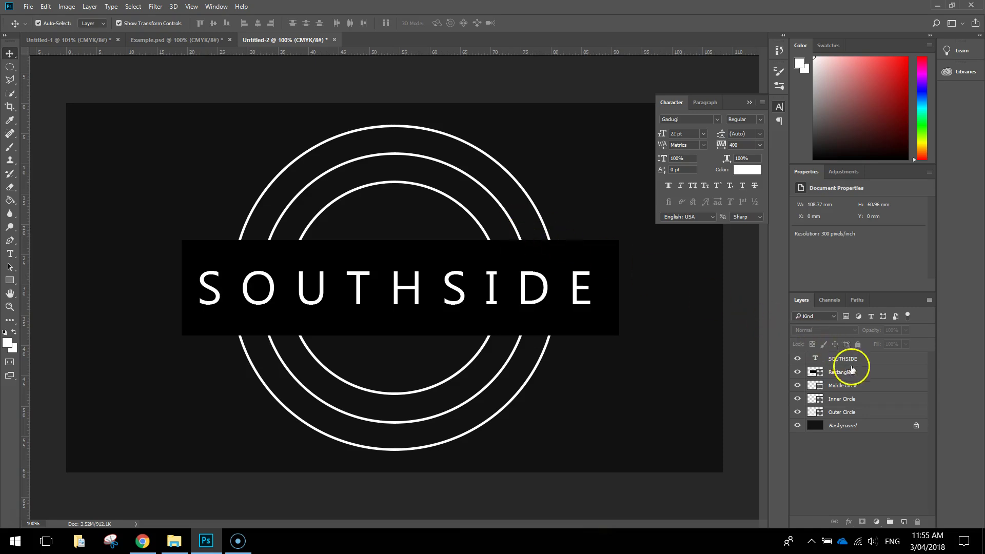
Add the text "VINTAGE" at 8 pt along the upper-left arc of the Middle Circle path.
click(875, 388)
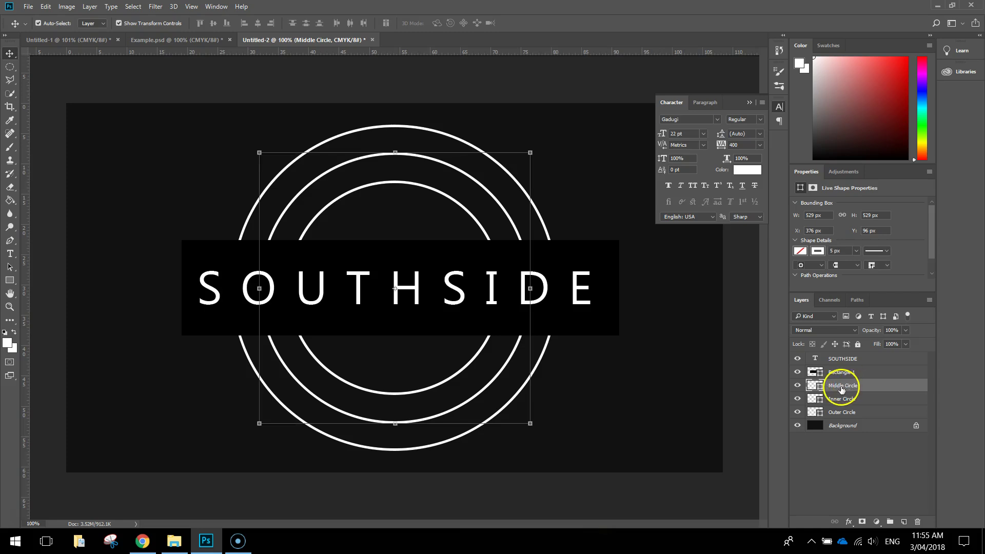
click(11, 254)
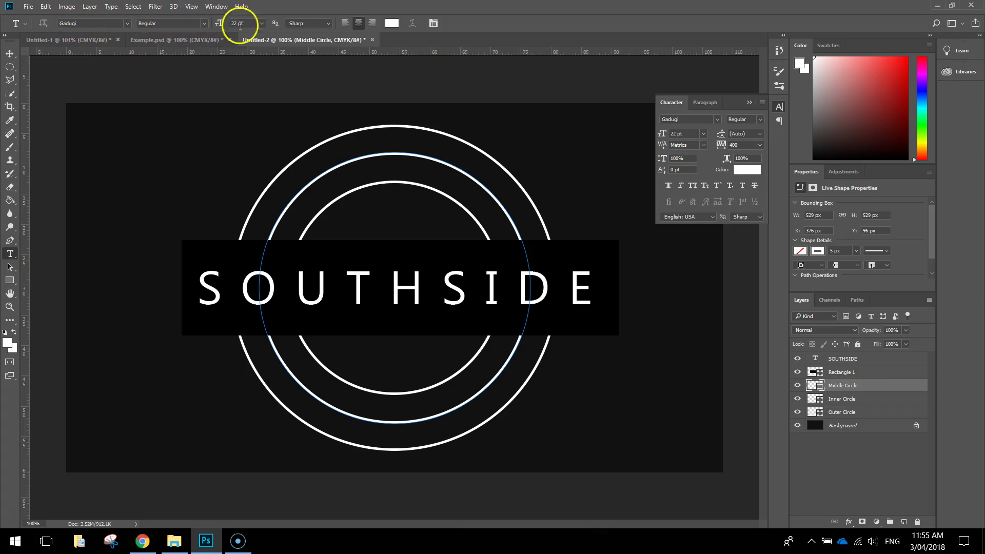
click(262, 23)
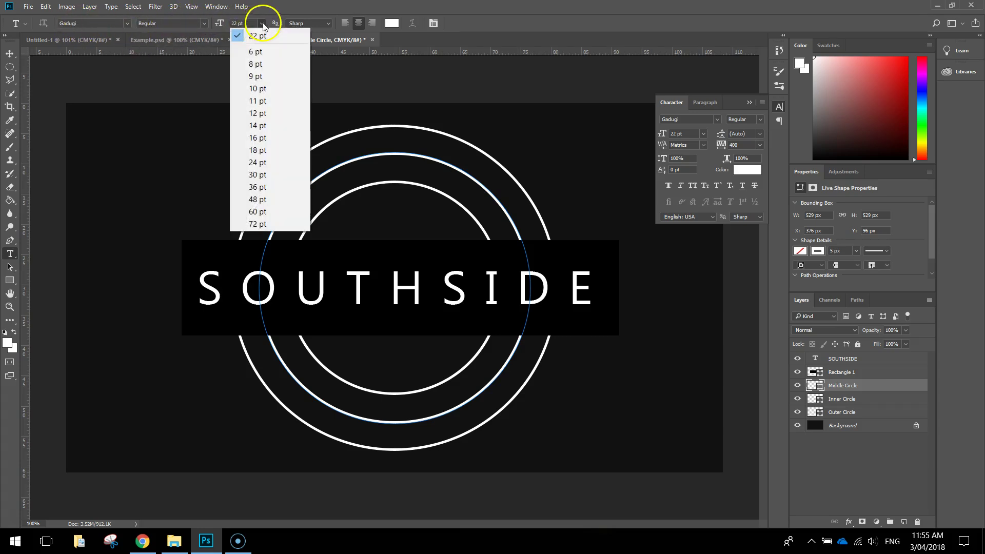
click(258, 64)
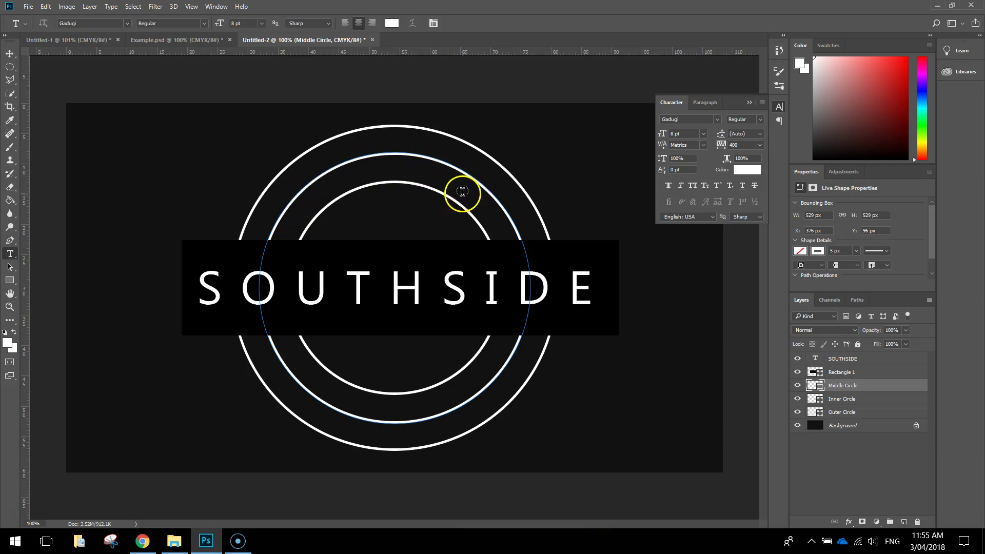
click(311, 178)
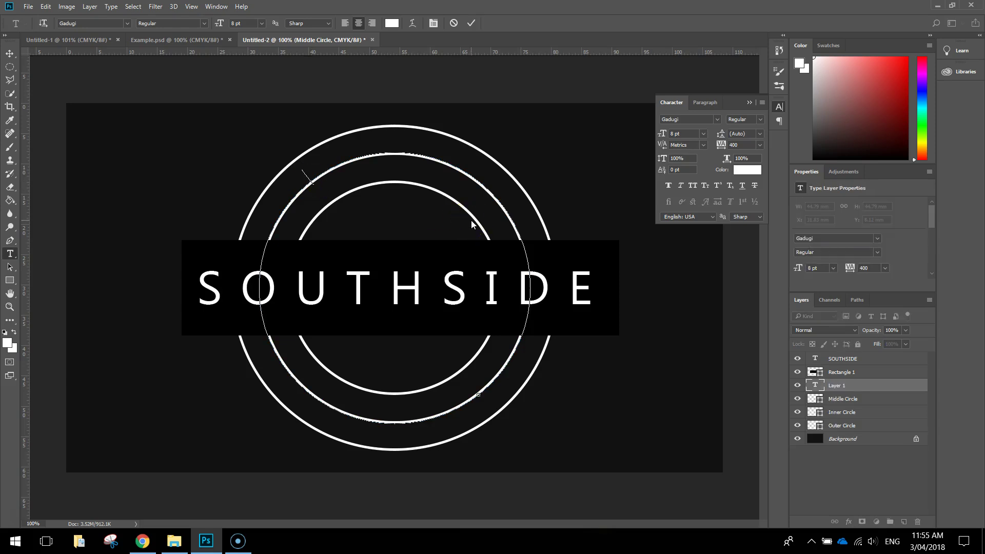
text(VINTAGE)
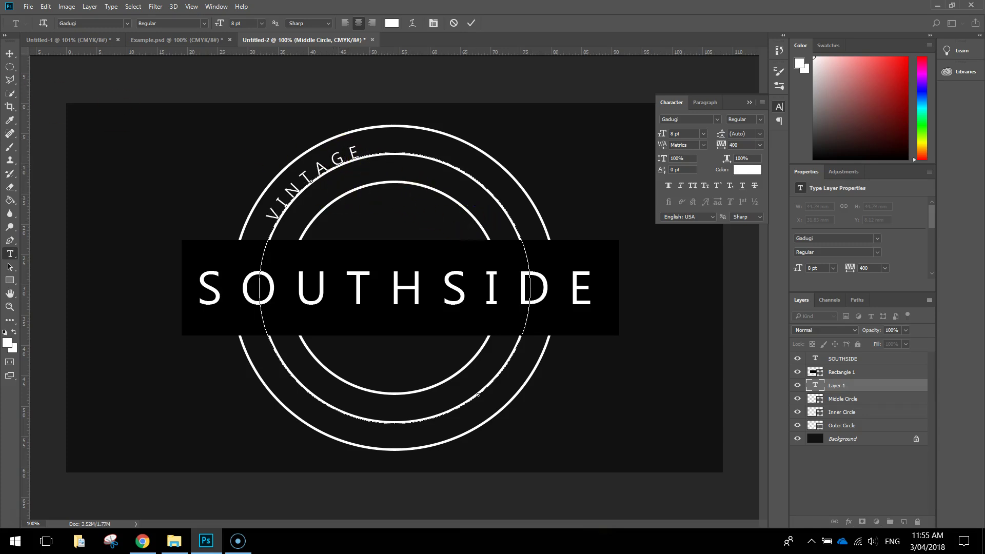
click(10, 54)
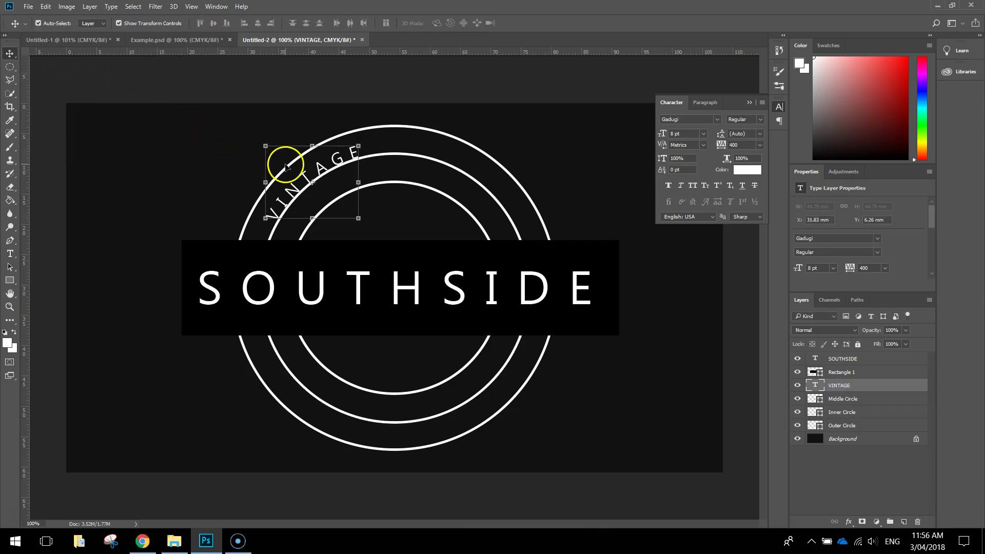
Set the tracking of the curved VINTAGE text to 750.
key(t)
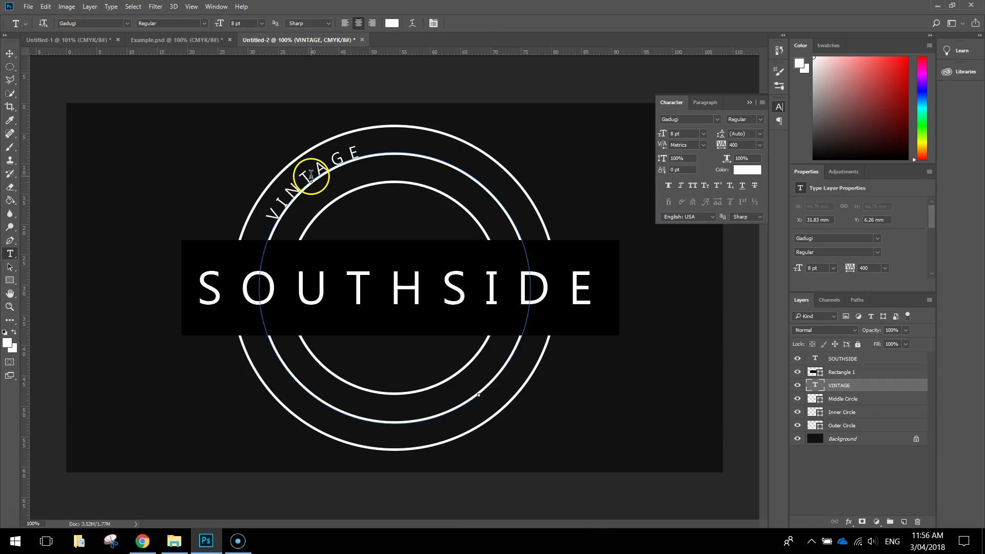
double_click(310, 171)
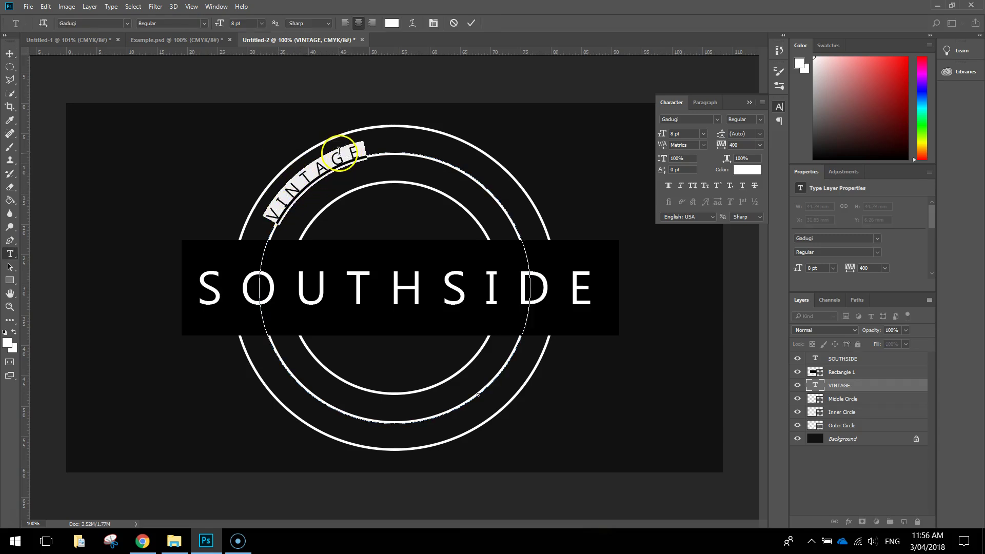
click(752, 145)
text(750)
key(Return)
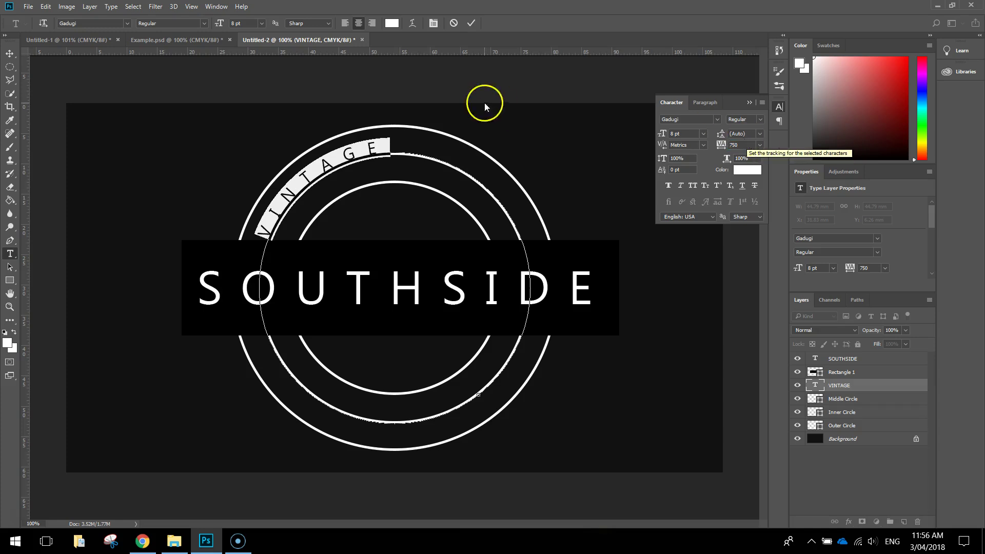
Insert leading spaces before VINTAGE to shift it along the path to the crown of the circle.
click(319, 164)
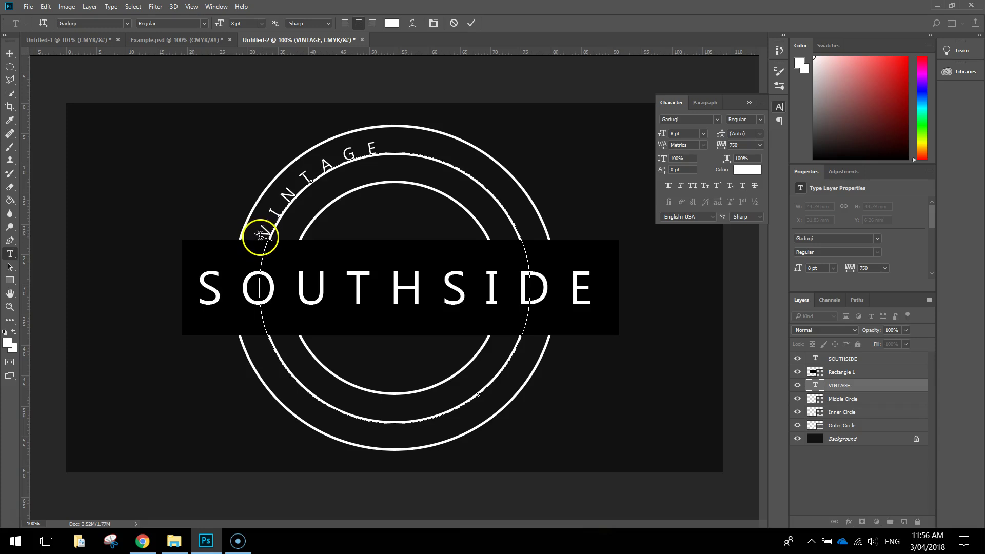
drag(263, 233, 410, 240)
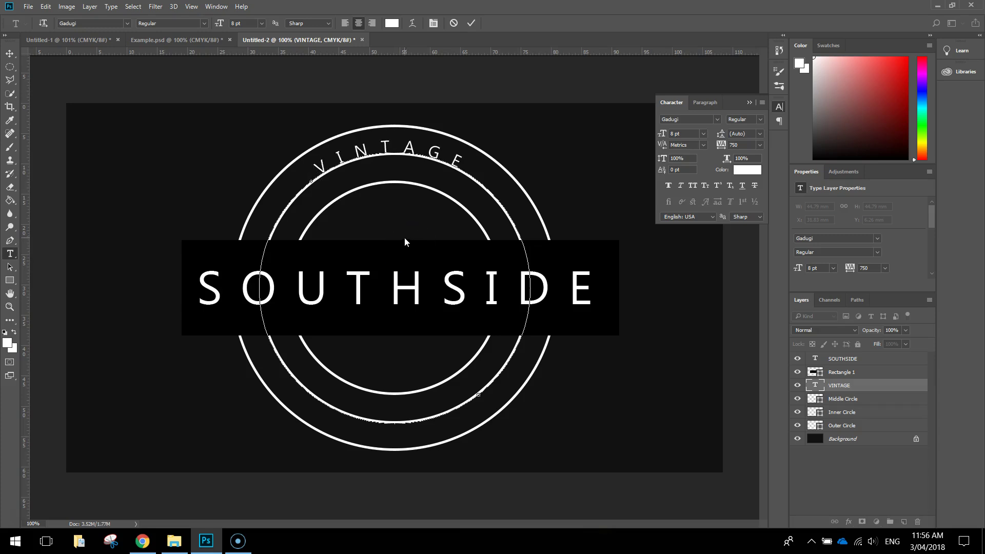
click(471, 23)
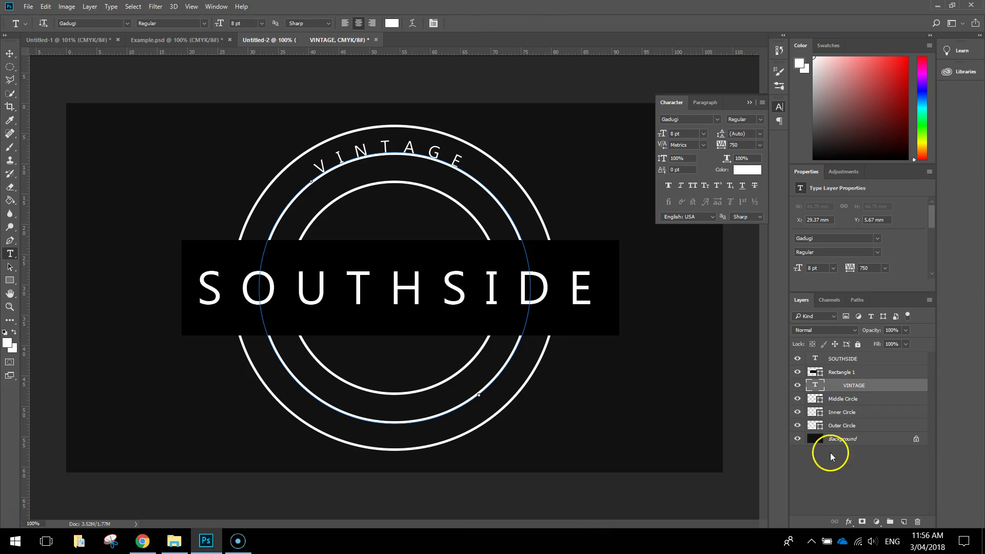
Hide the Middle Circle layer.
click(797, 399)
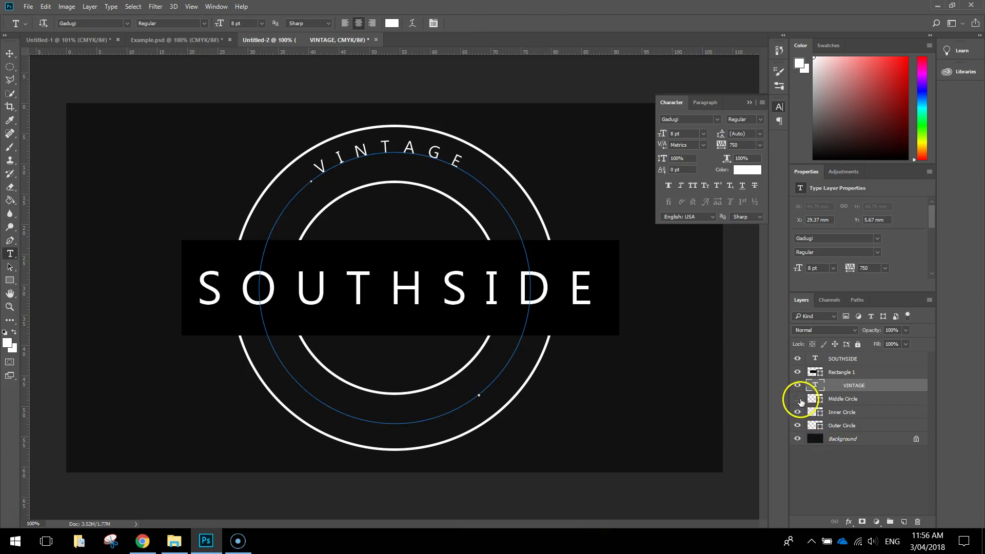
key(v)
click(193, 78)
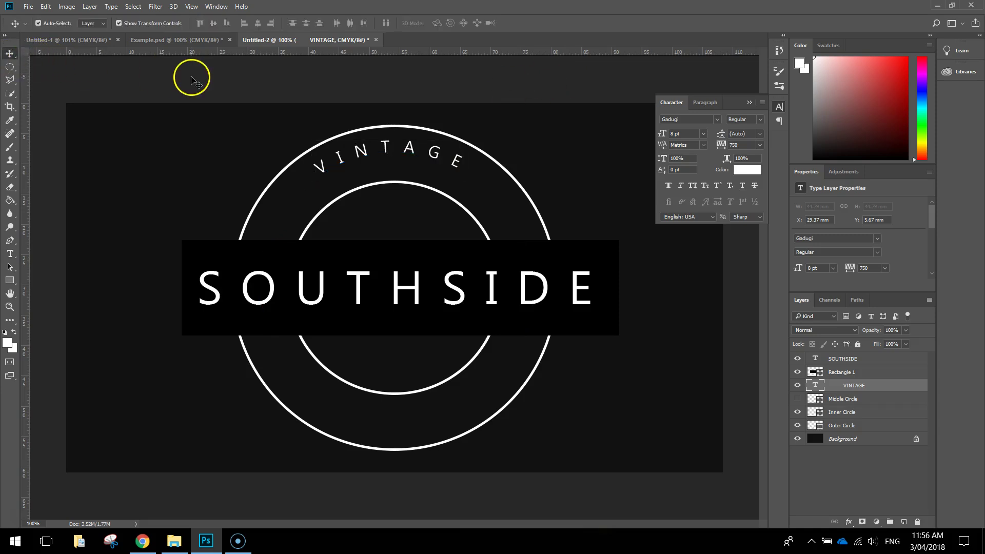
Nudge the VINTAGE text down 20 px so it sits midway between the outer and inner rings.
click(385, 149)
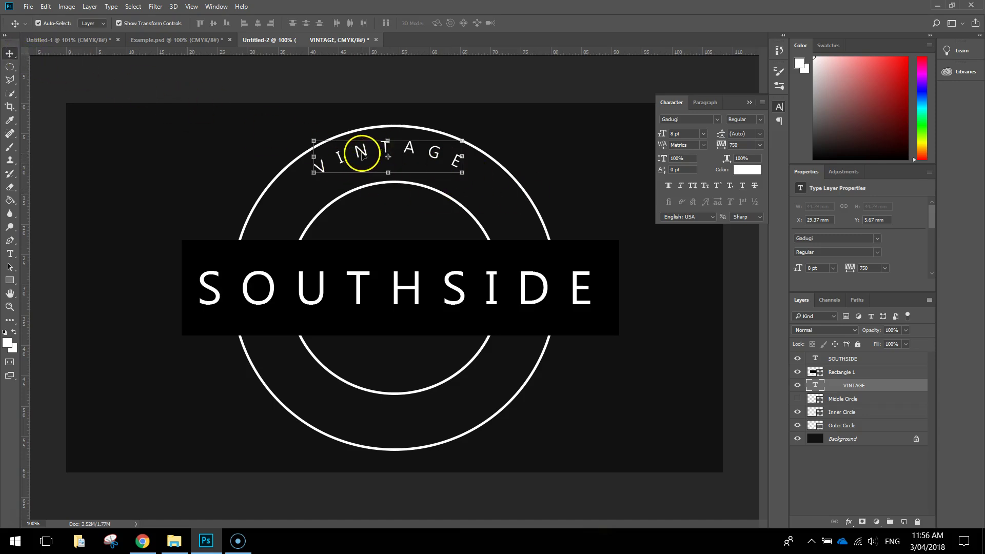
key(shift+Down)
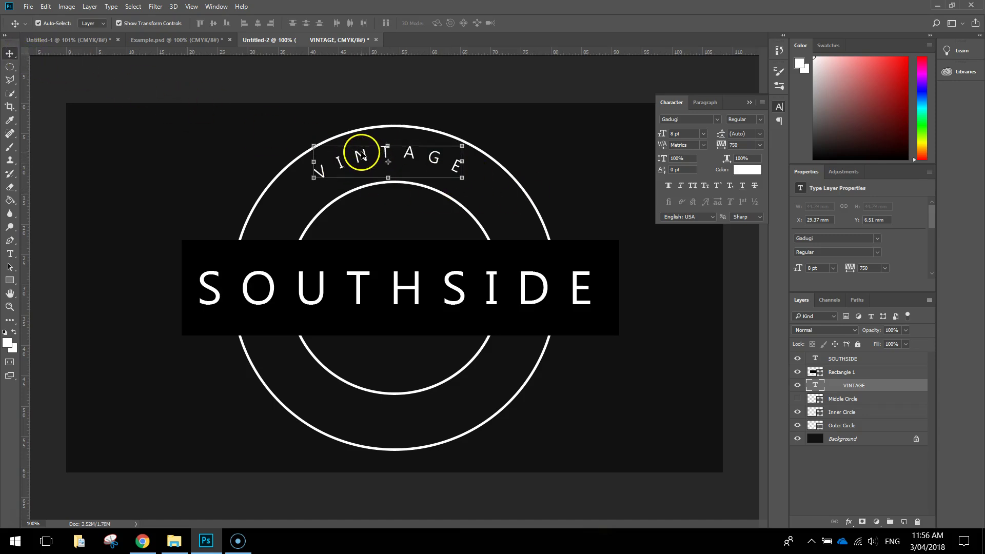
click(440, 93)
click(398, 155)
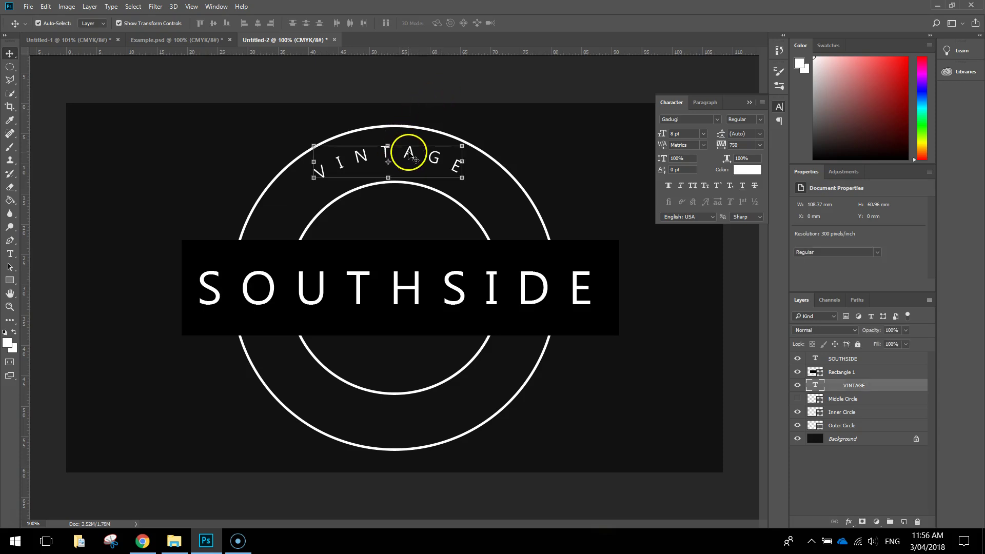
key(shift+Down)
click(437, 91)
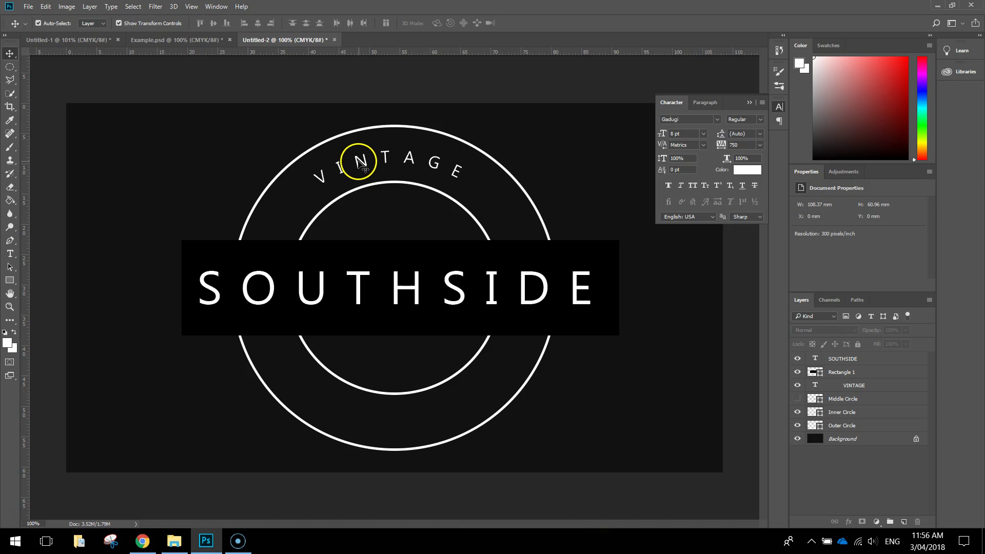
Fine-tune the spacing before VINTAGE so the word is centred horizontally above the inner ring.
key(t)
click(319, 176)
drag(319, 176, 379, 154)
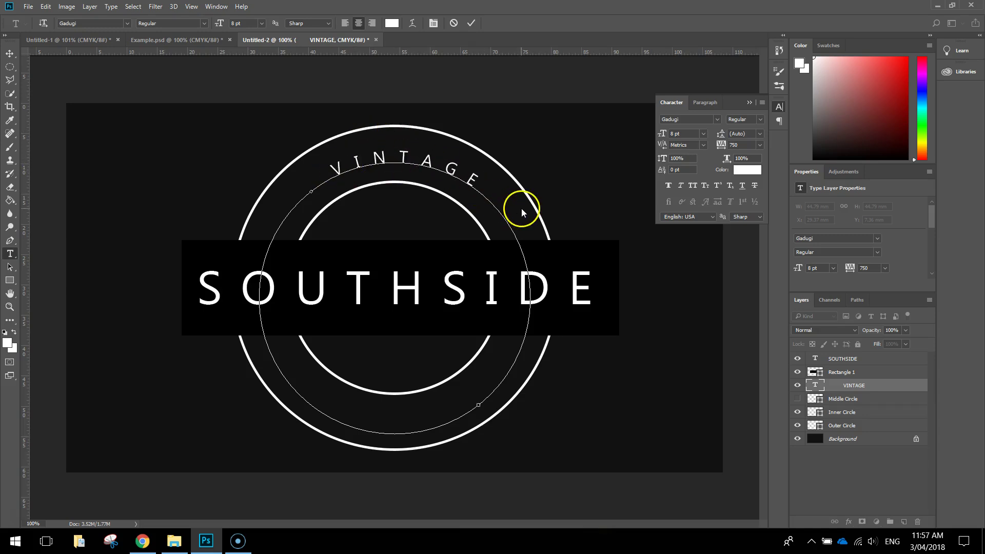
click(471, 23)
click(9, 53)
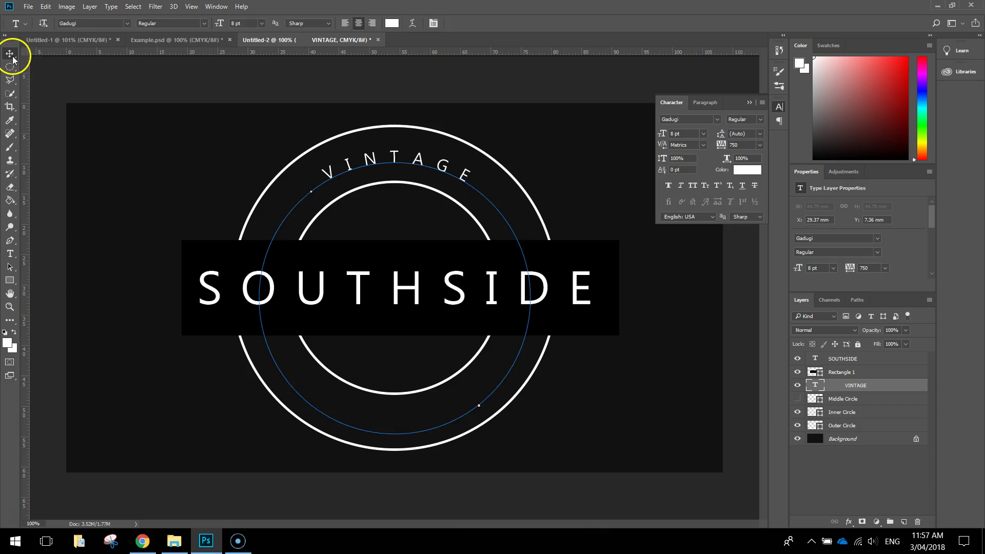
click(141, 79)
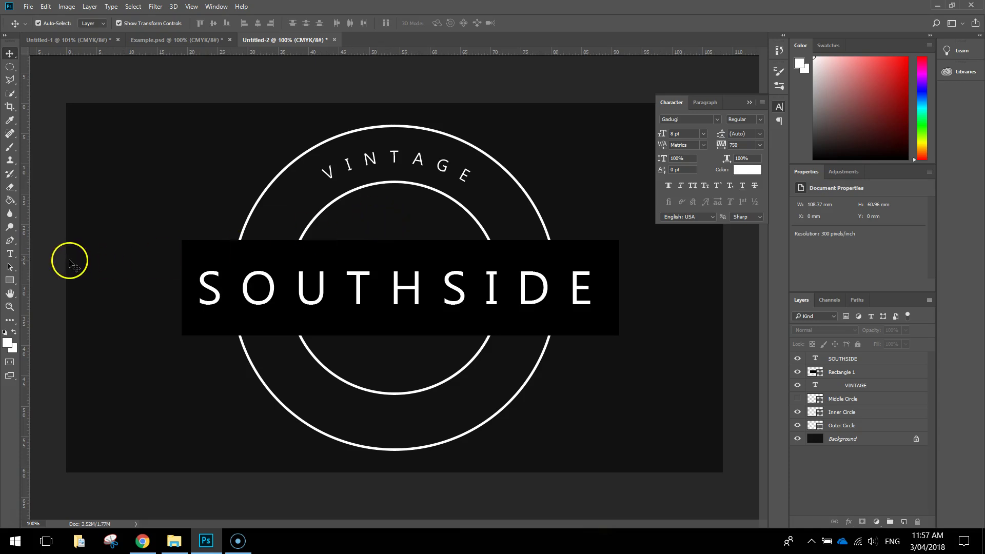
Load the Crown Shapes file into the preset library of the Custom Shape tool.
drag(10, 280, 34, 281)
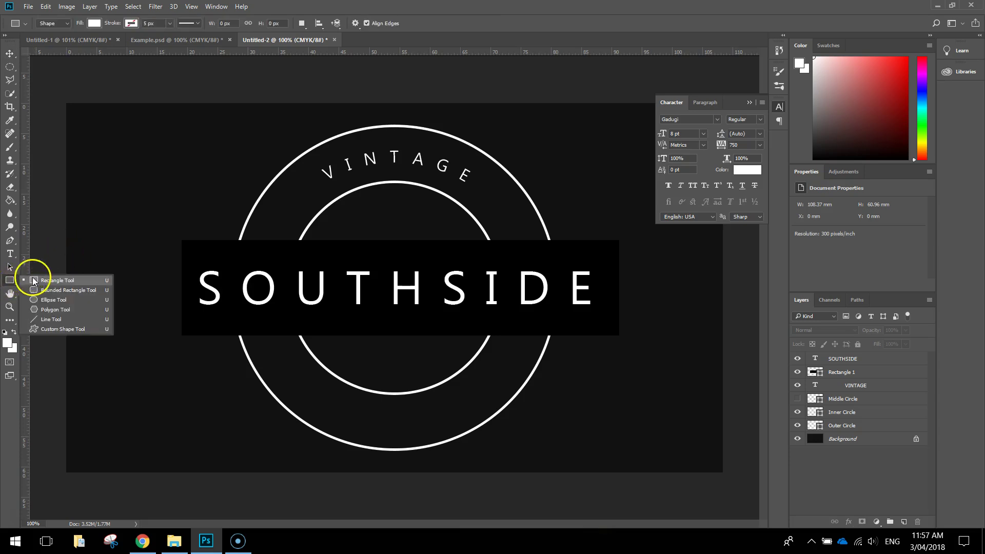
click(49, 330)
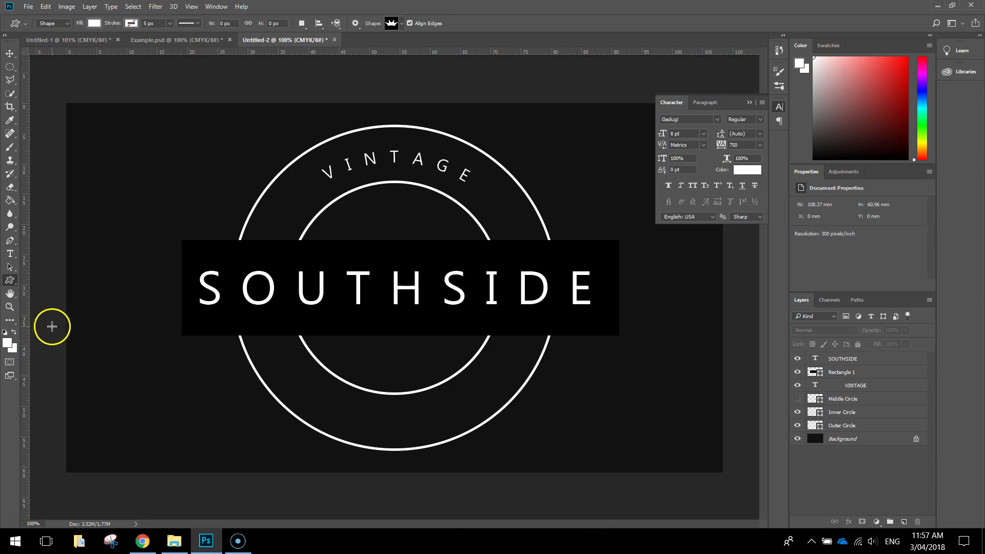
click(399, 23)
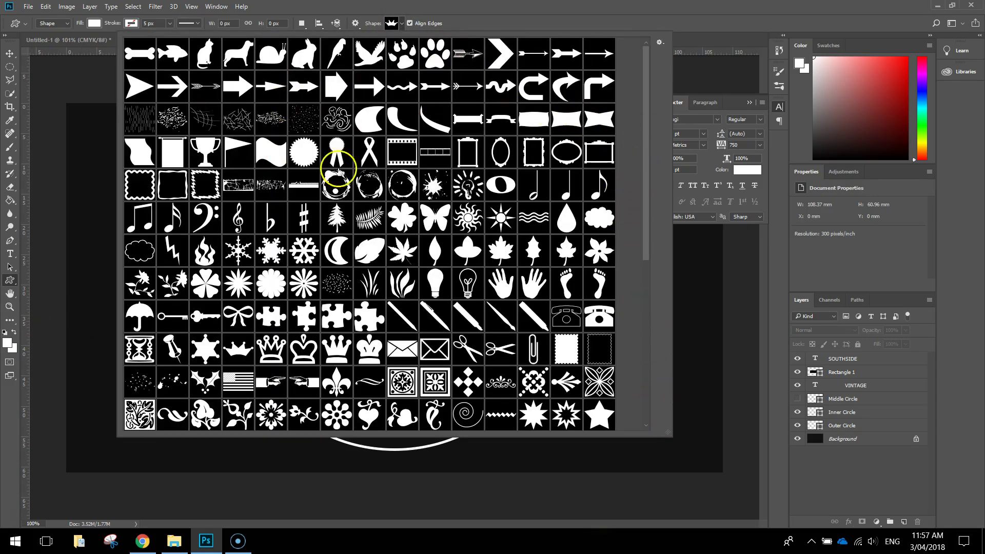
click(660, 42)
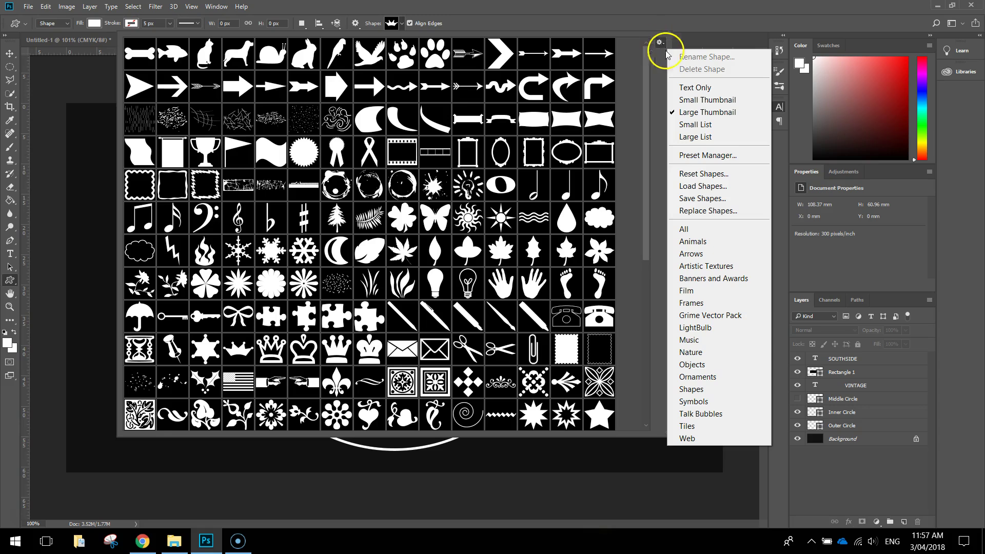
click(703, 186)
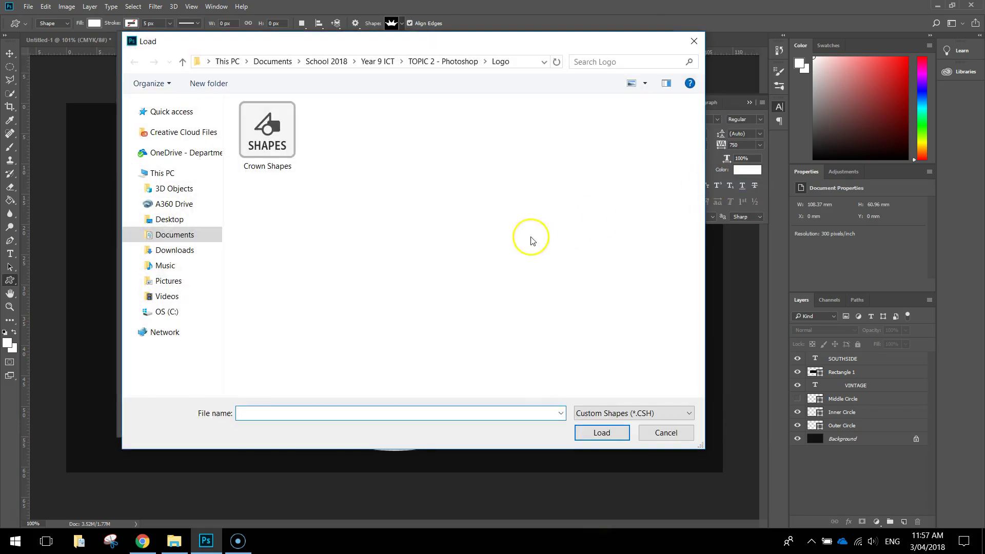
click(290, 146)
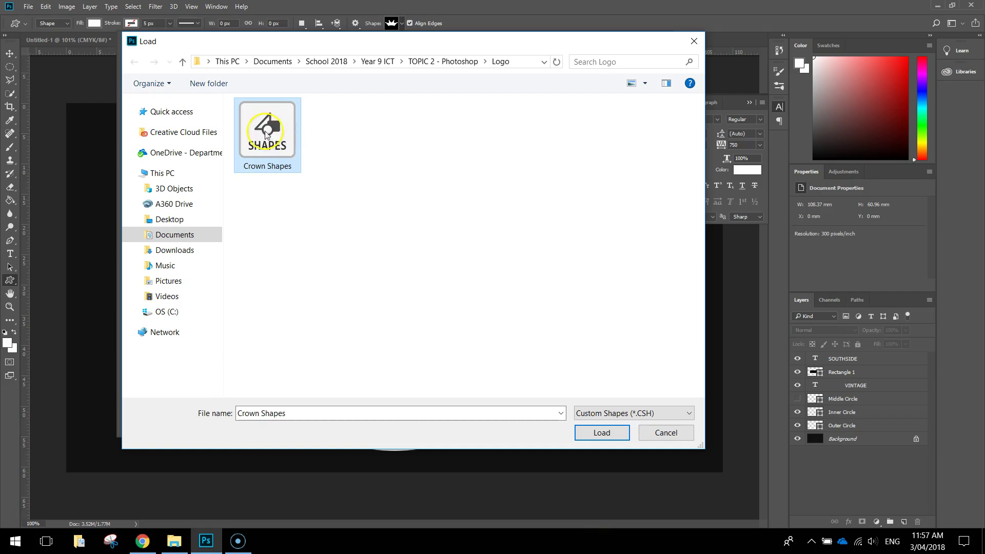
double_click(270, 131)
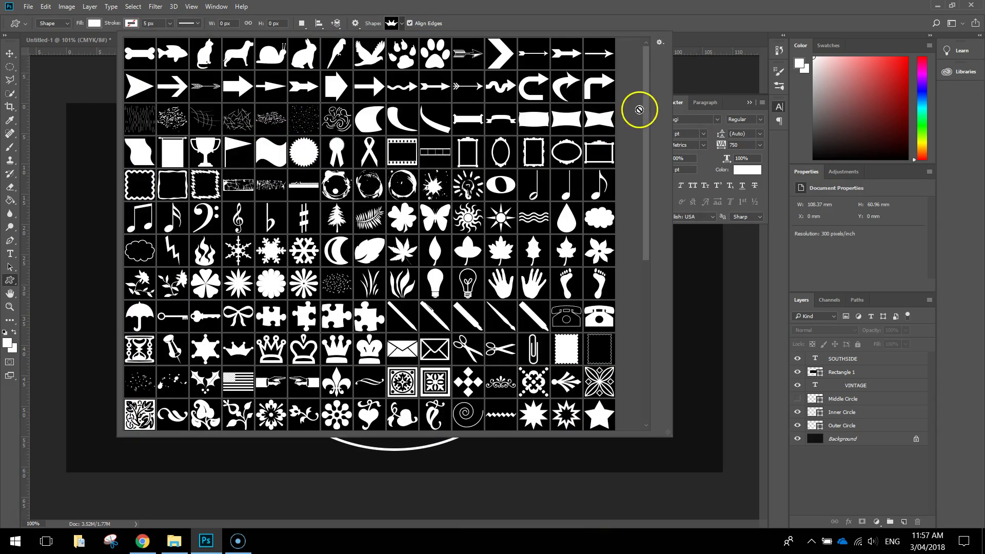
Draw a white pointed crown, about 107 by 52 px, from the loaded shapes inside the inner ring beneath VINTAGE.
drag(644, 97, 660, 281)
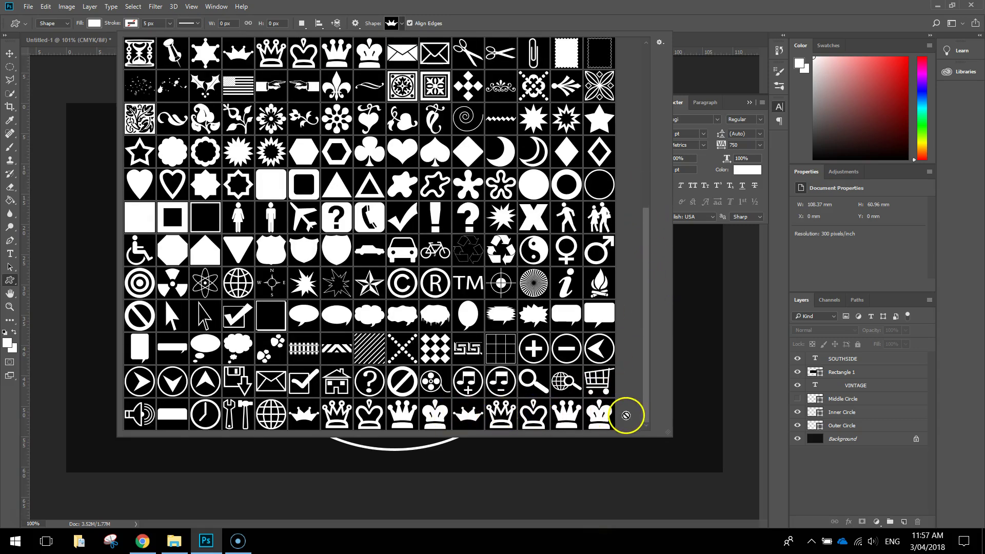
click(466, 422)
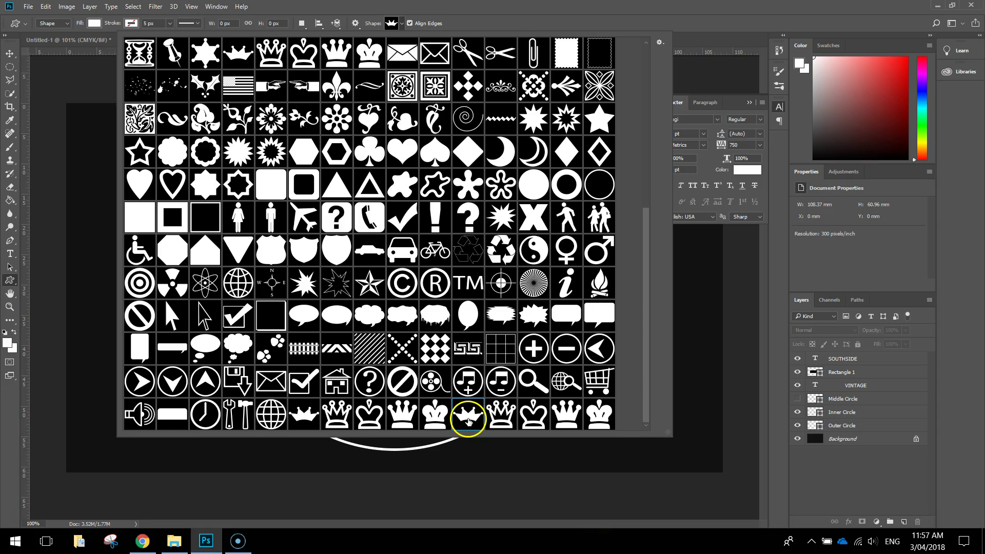
mouse_move(644, 286)
mouse_down()
mouse_move(653, 169)
mouse_move(644, 286)
mouse_up()
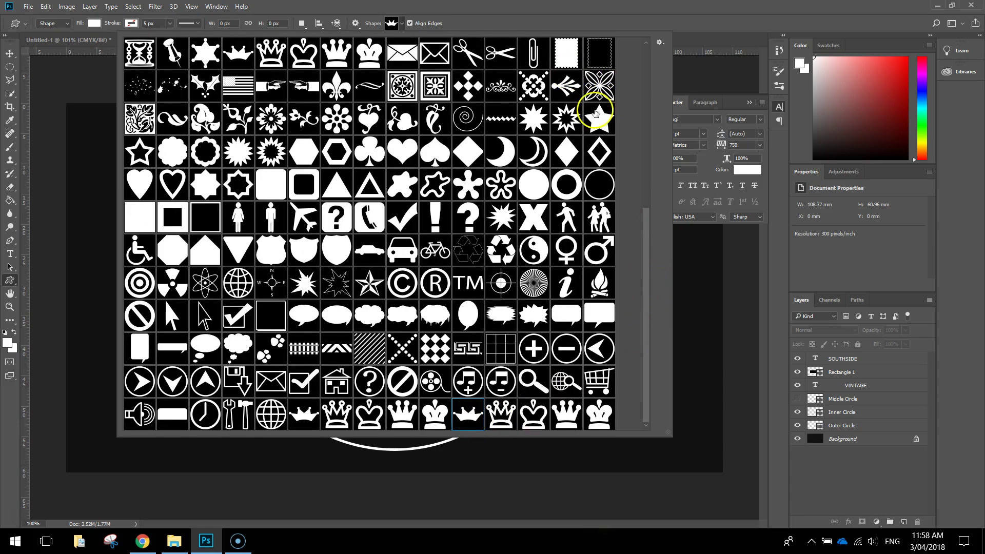
key(Escape)
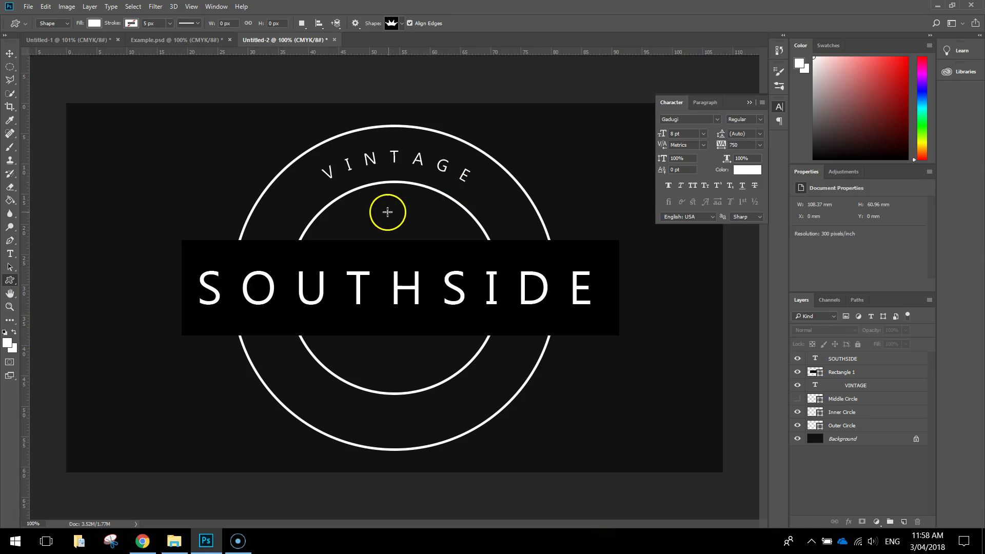
click(94, 24)
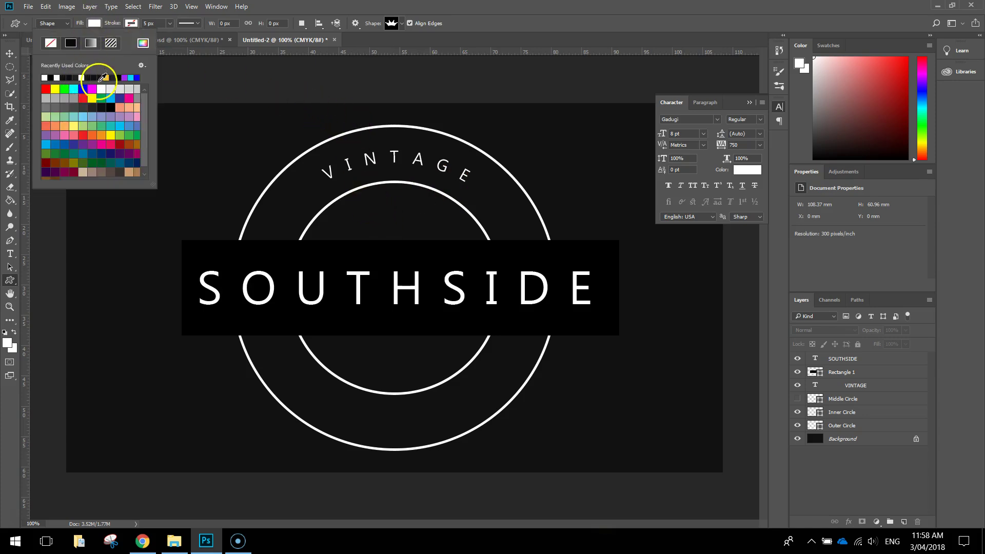
key(Escape)
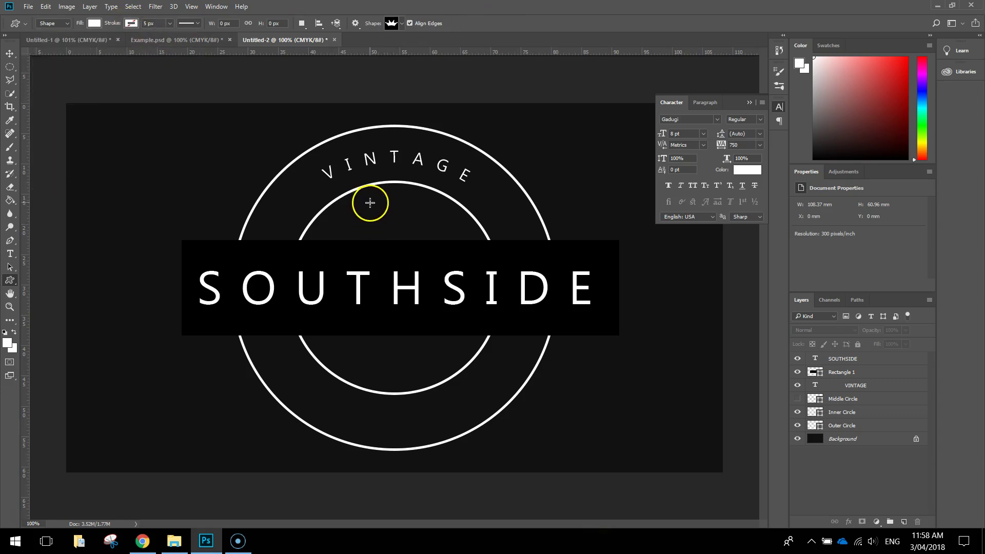
drag(366, 201, 418, 229)
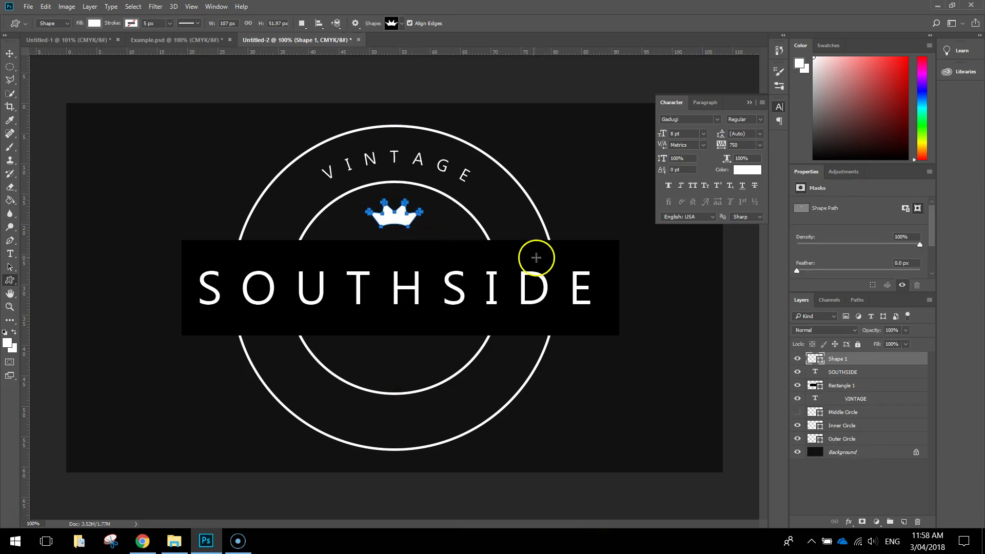
click(9, 53)
click(238, 84)
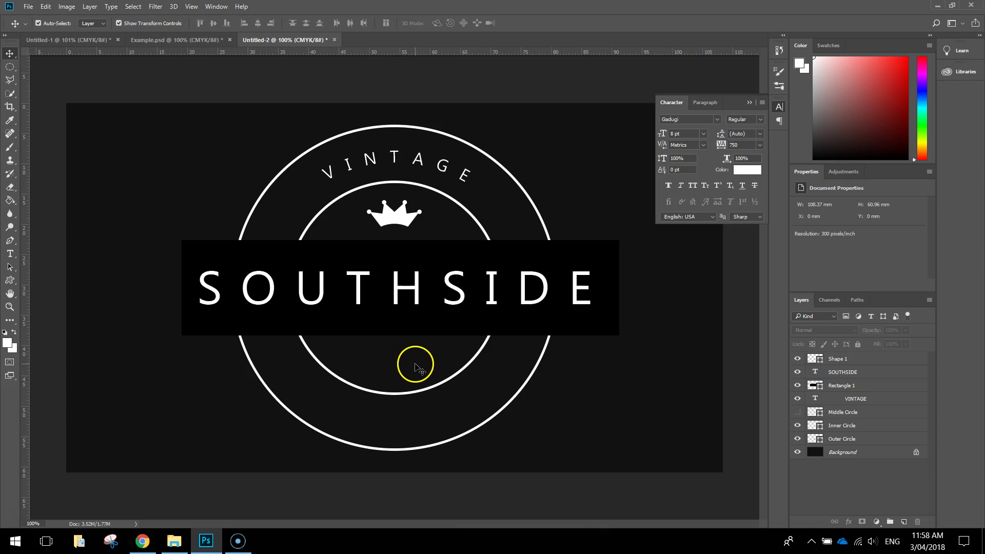
Add the text 2018 and place it inside the inner ring below the SOUTHSIDE band.
click(10, 254)
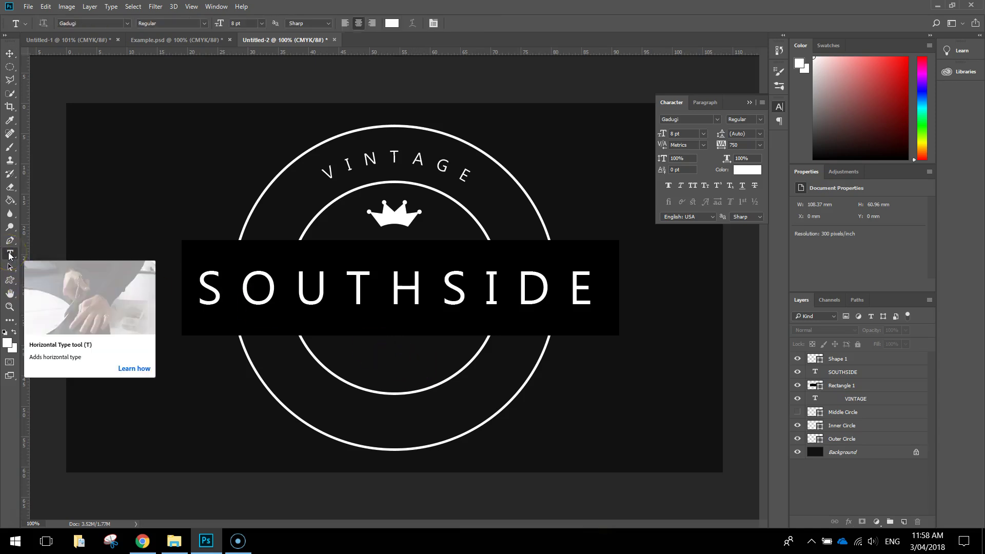
click(99, 176)
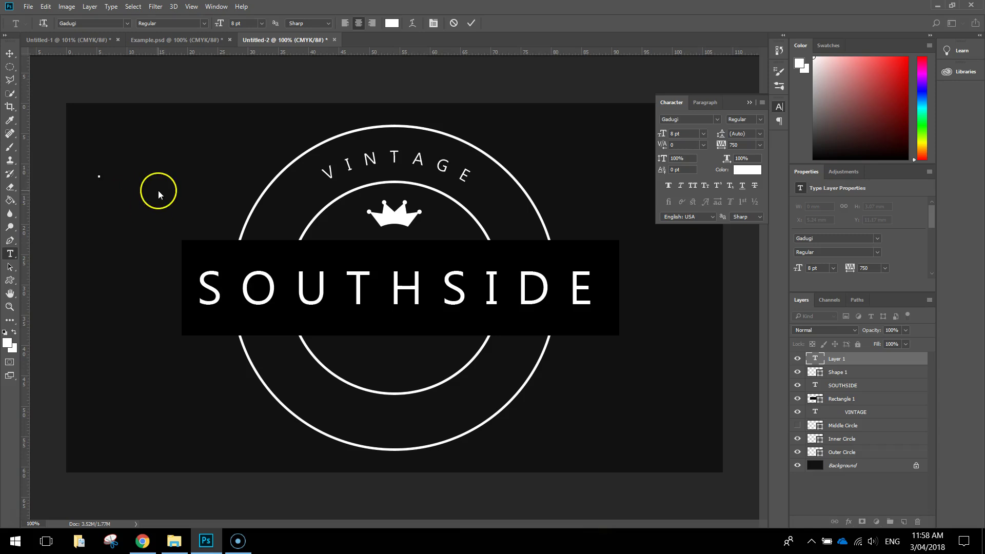
text(2018)
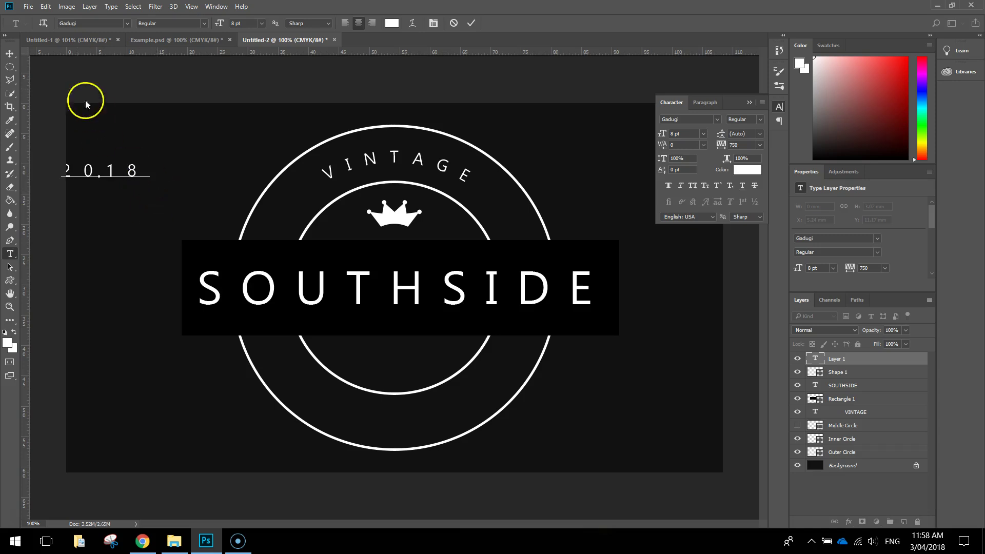
click(10, 52)
drag(93, 172, 386, 364)
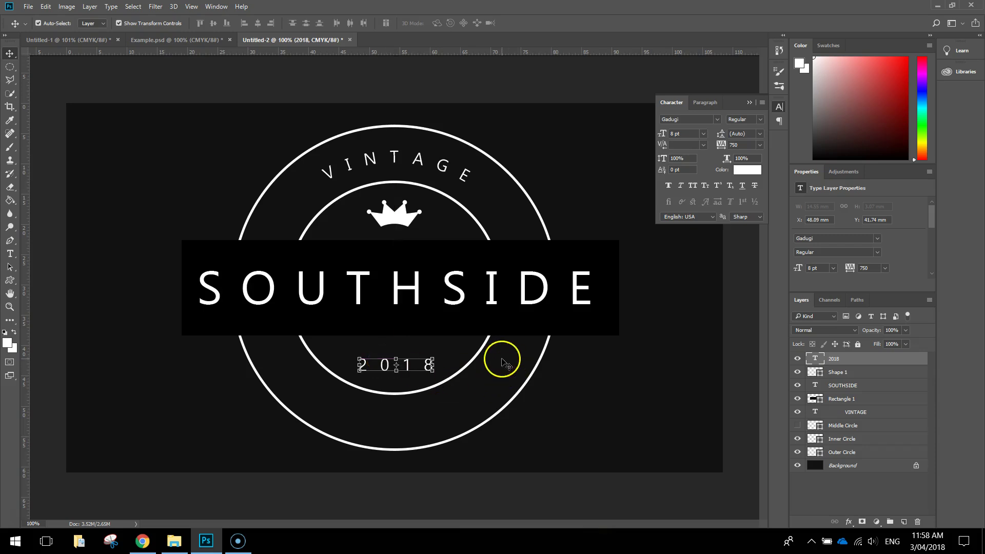
Nudge the 2018 text slightly up to Y 41.23 mm and deselect it.
key(Up)
key(Up)
key(Up)
key(Up)
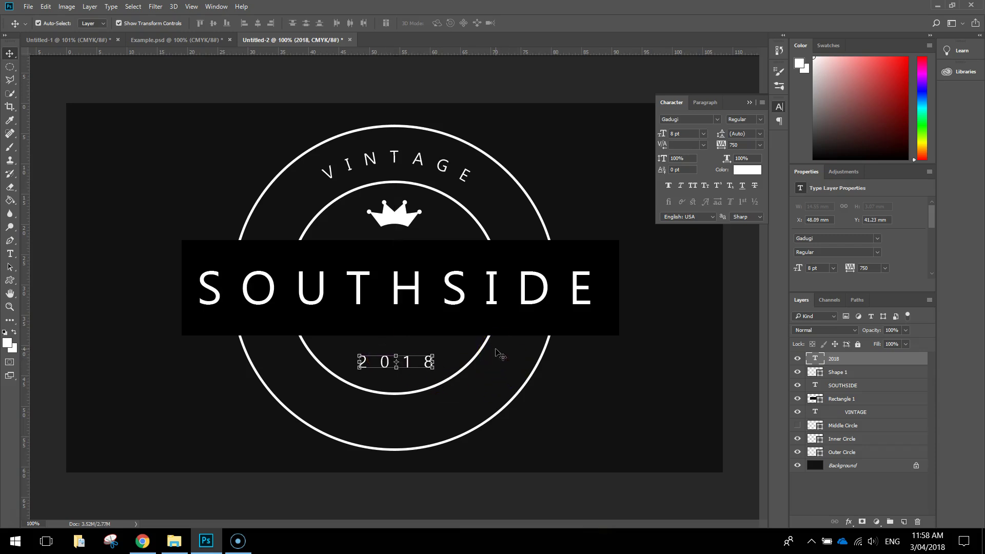
click(635, 374)
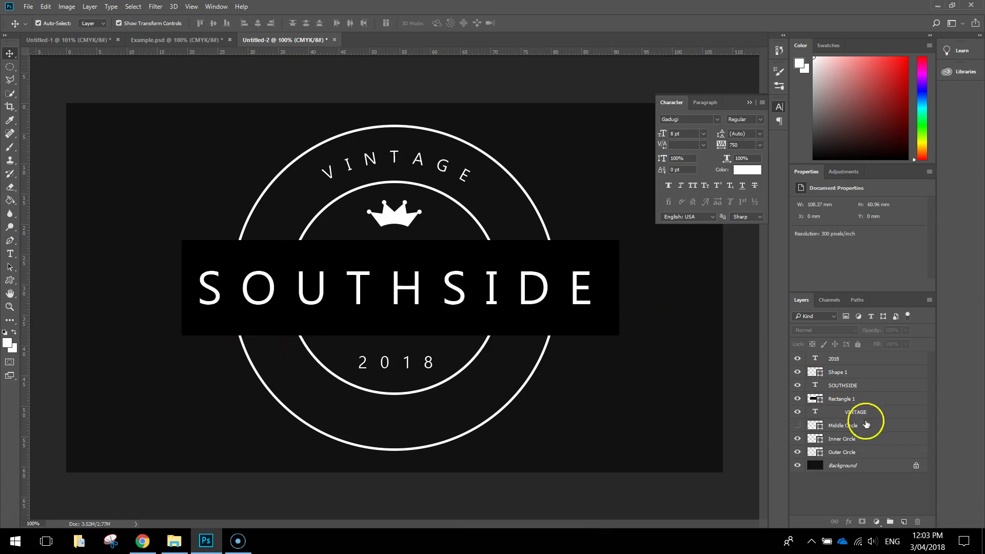
Rasterize the Inner Circle and Outer Circle shape layers together.
click(863, 443)
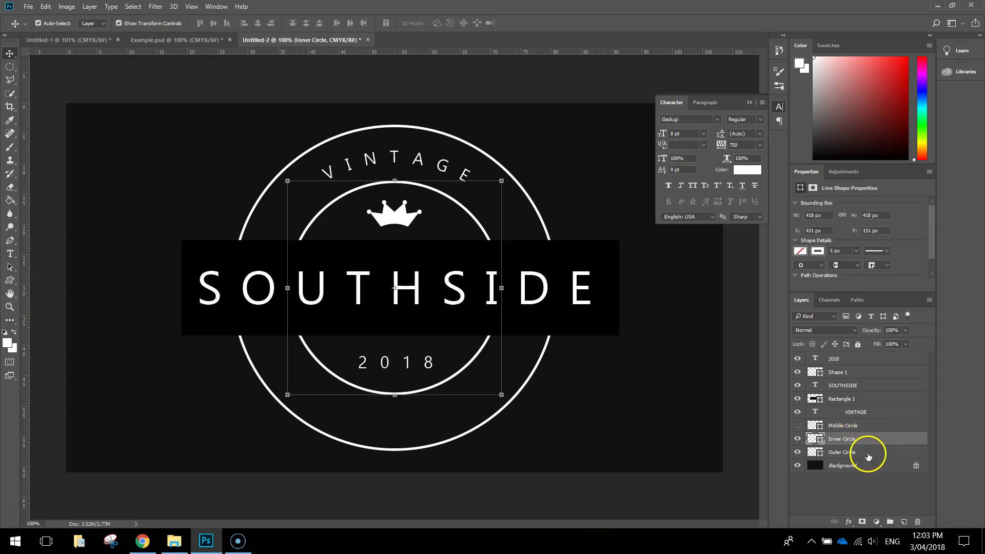
shift+click(869, 453)
key(ctrl)
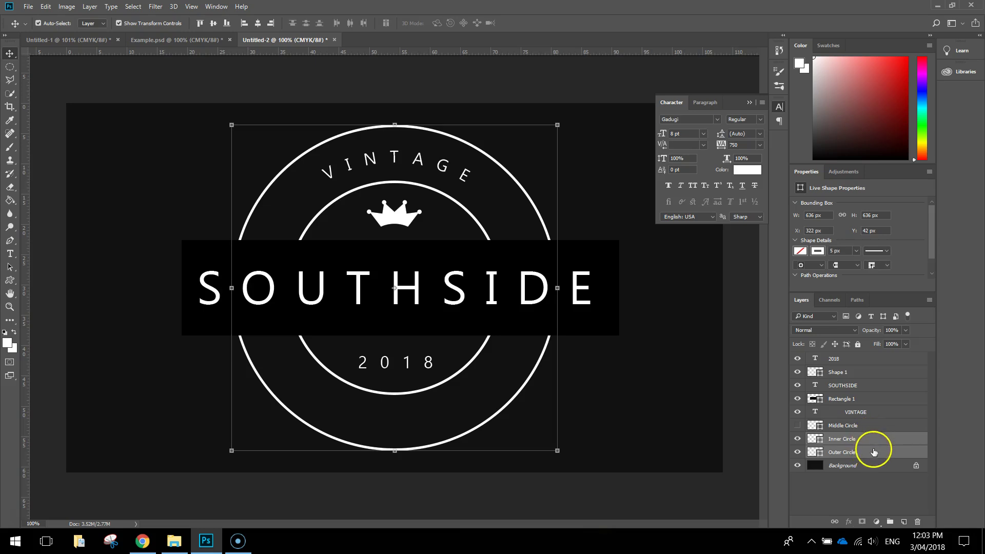
right_click(873, 453)
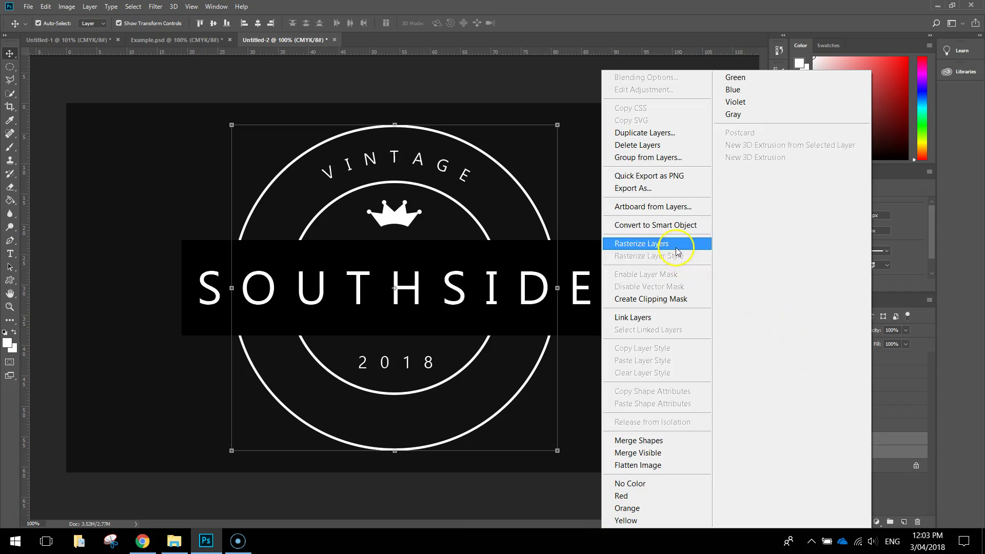
click(644, 248)
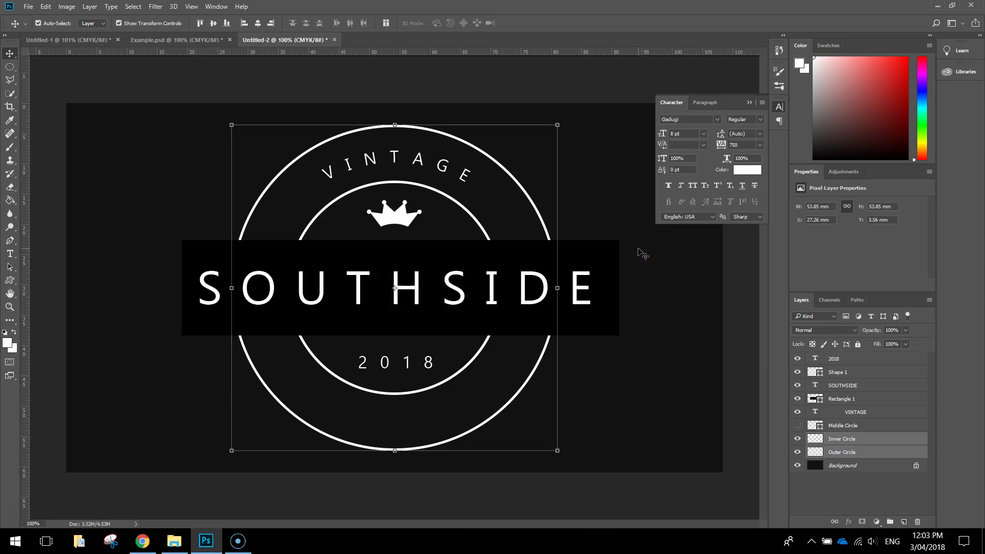
click(678, 360)
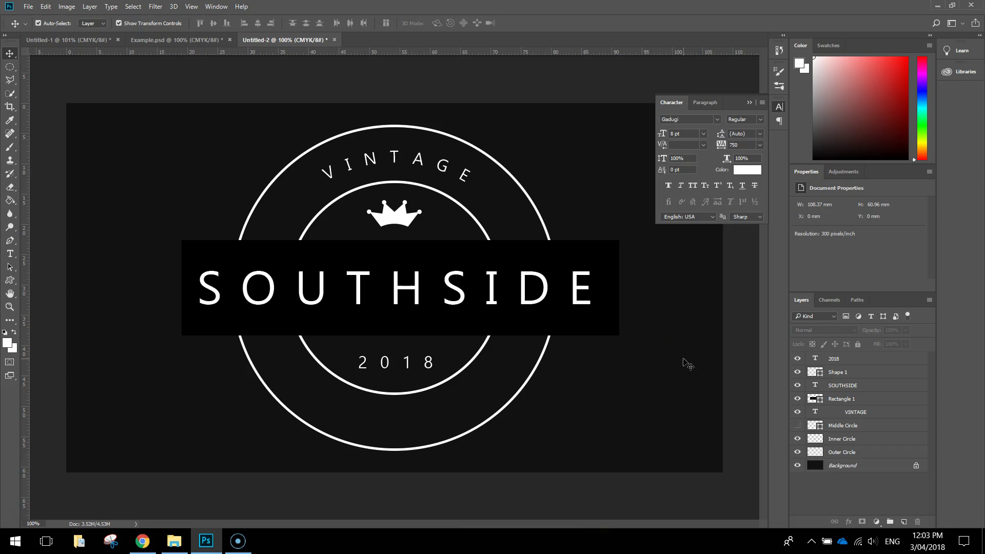
Load the outline of the Rectangle 1 band as a selection.
click(875, 398)
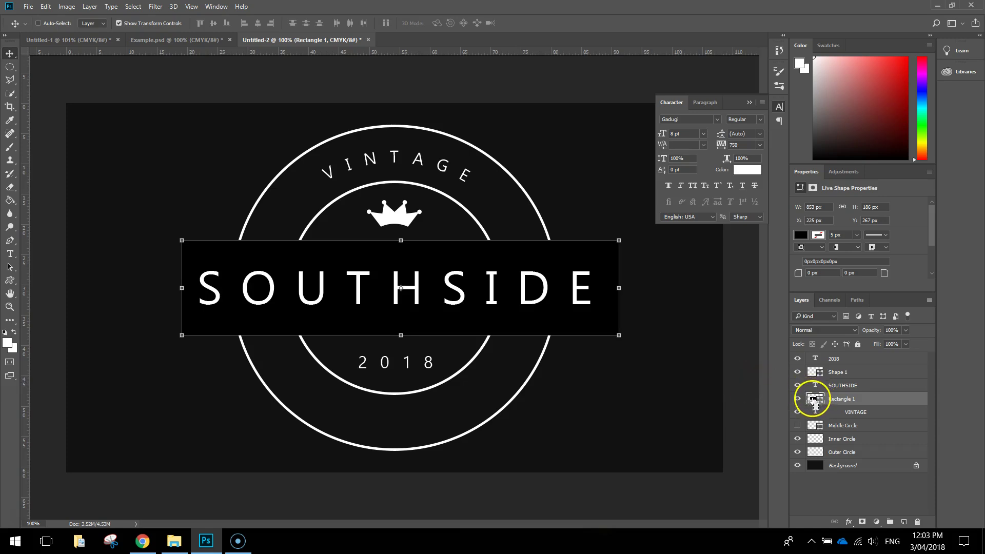
ctrl+click(813, 400)
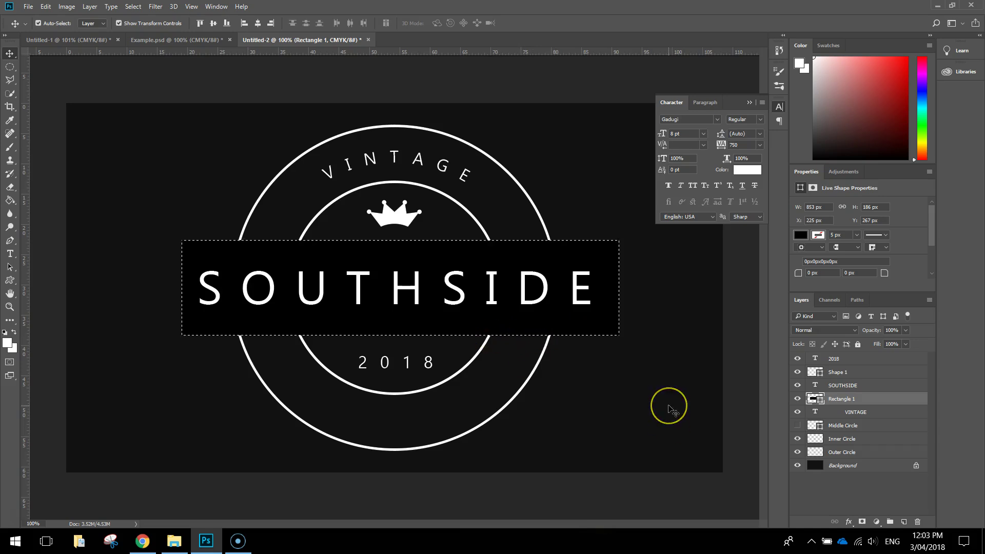
click(642, 381)
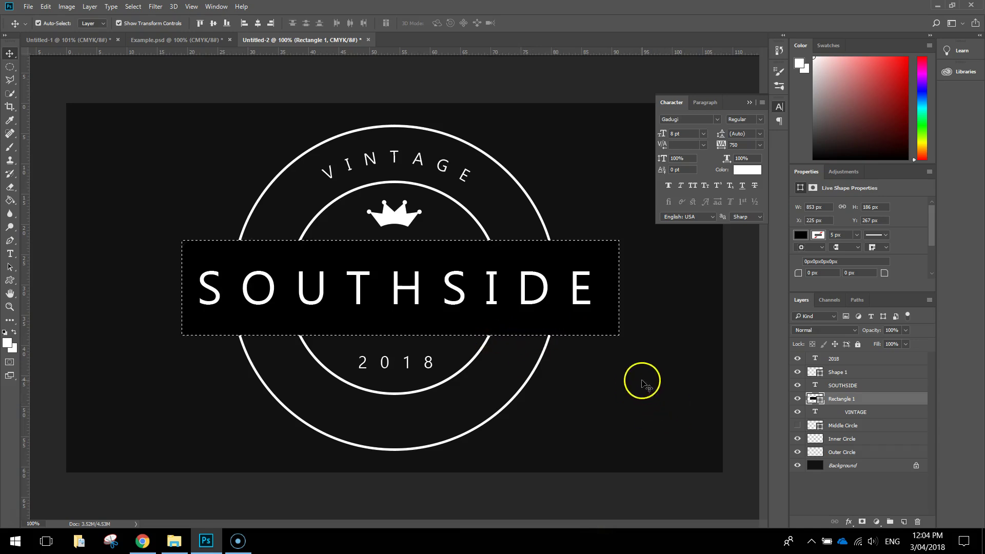
Cut the selected band area out of the Inner Circle layer and hide the Rectangle 1 layer.
click(873, 442)
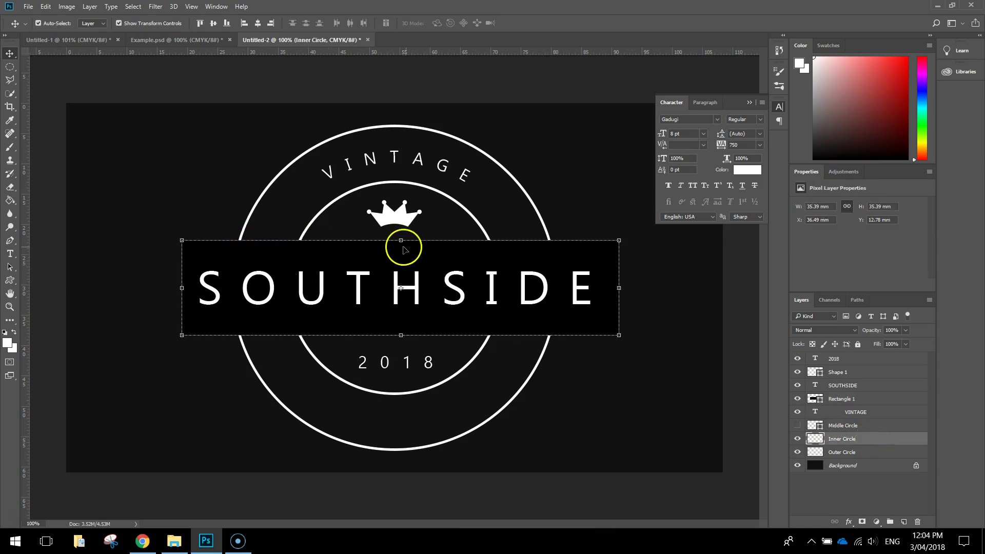
click(797, 424)
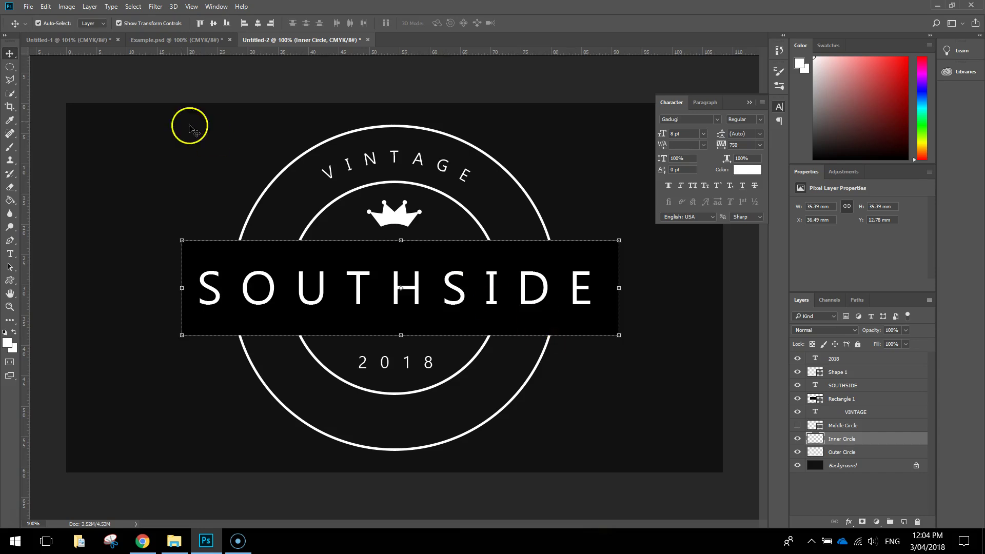
click(46, 6)
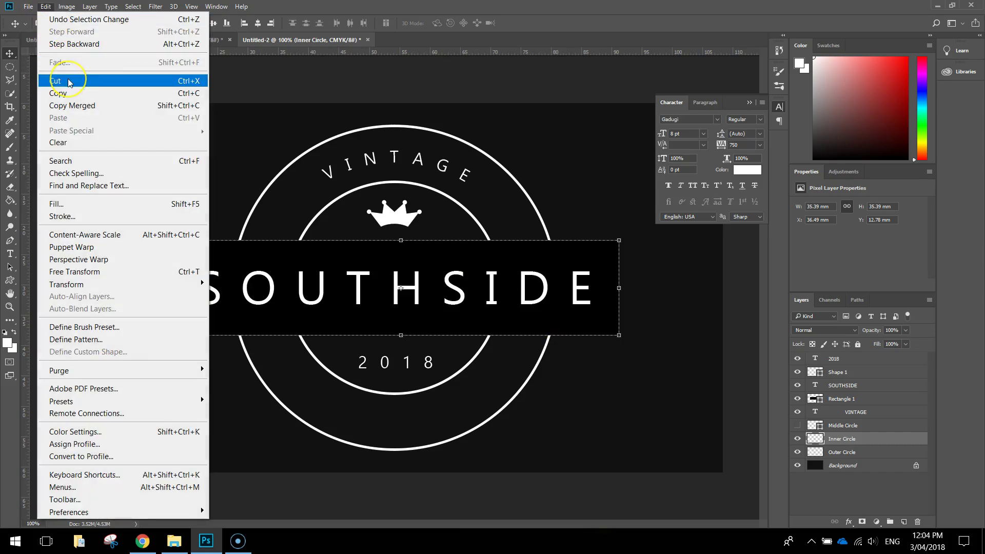
click(66, 81)
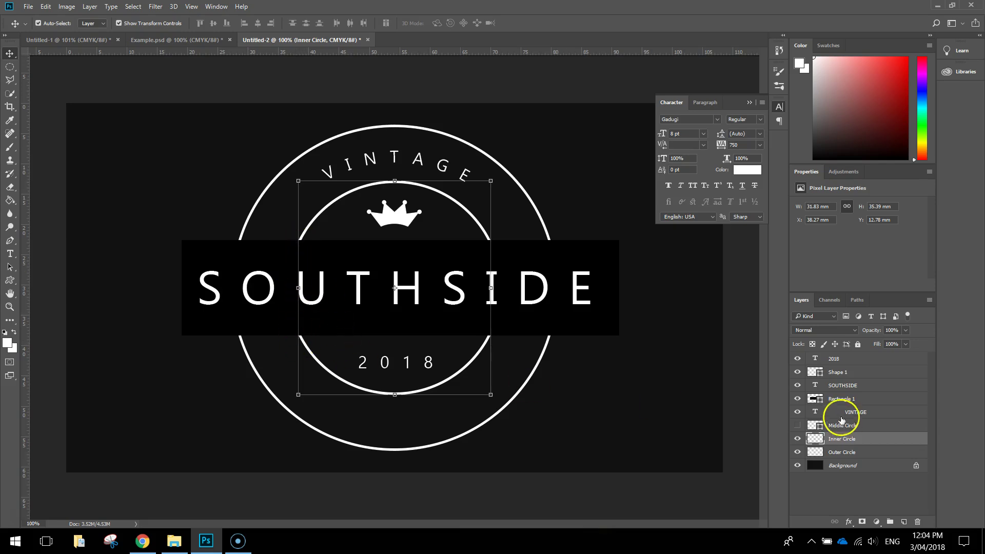
click(796, 399)
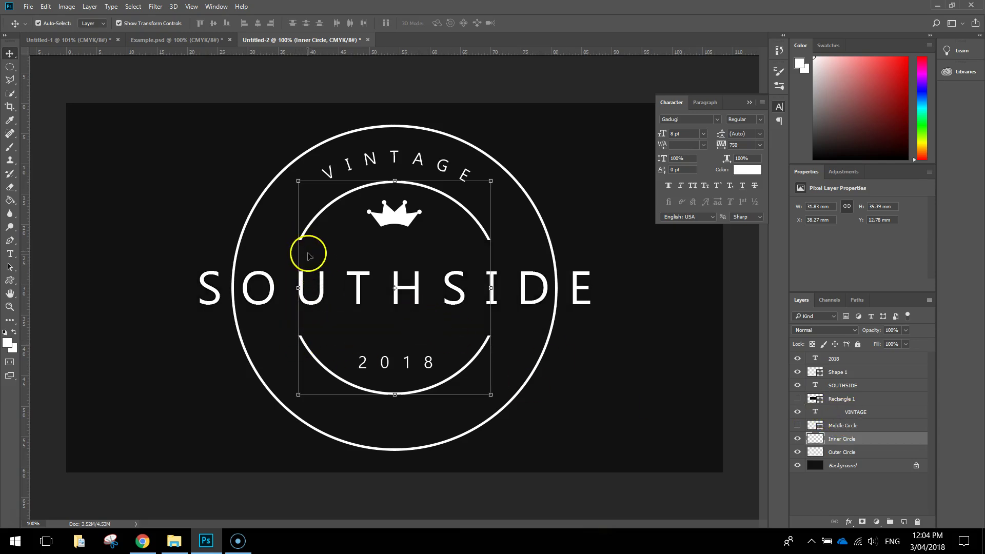
click(78, 189)
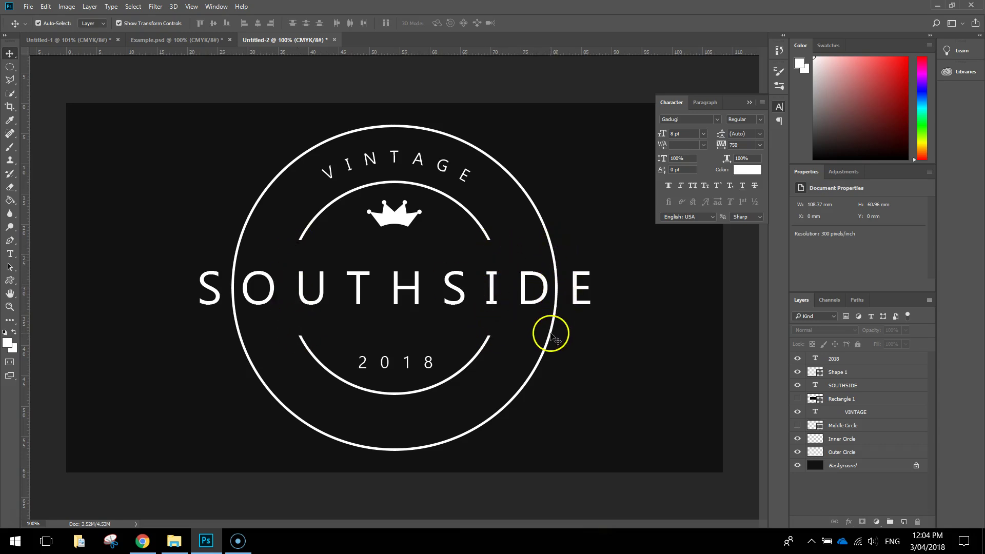
Load the Rectangle 1 band as a selection and cut that area out of the Outer Circle layer.
click(797, 399)
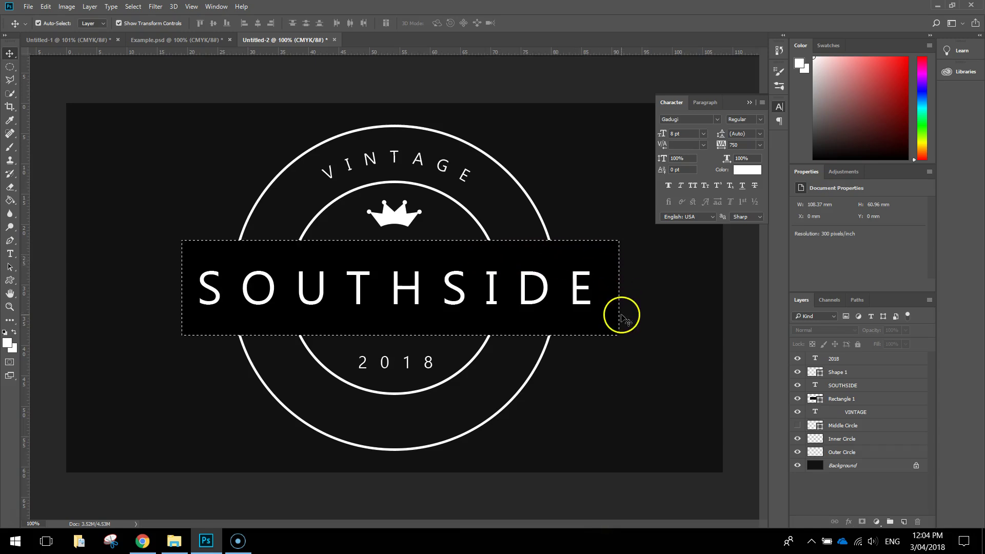
click(876, 453)
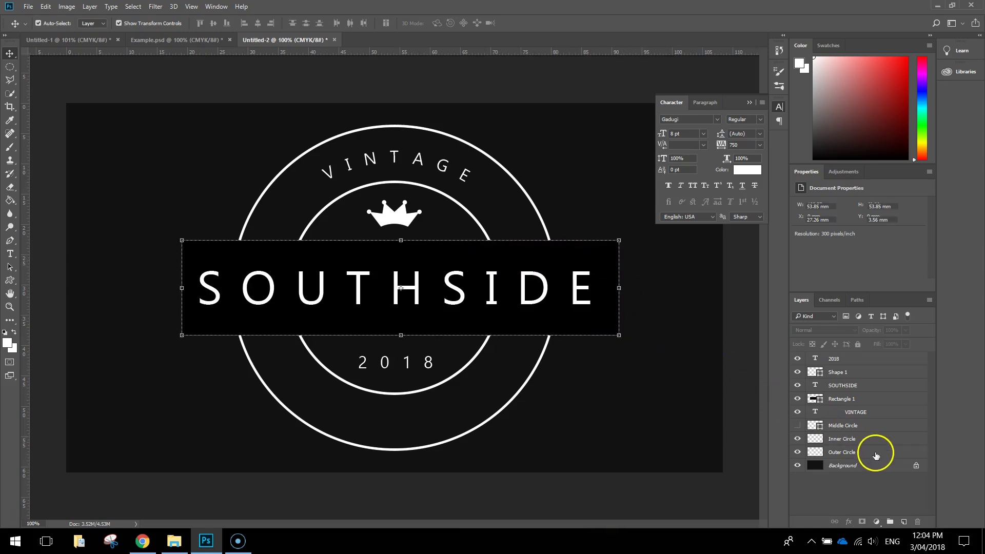
click(875, 453)
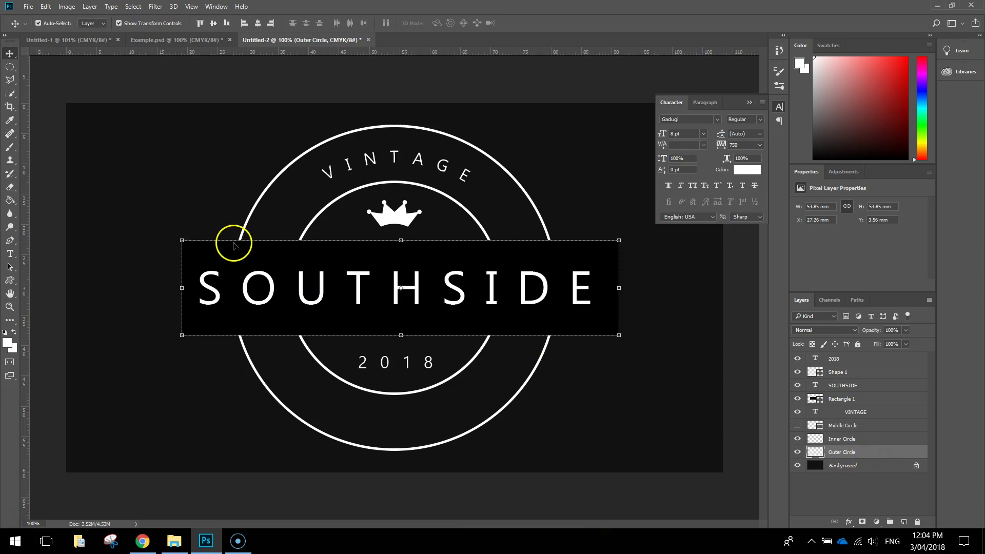
click(46, 6)
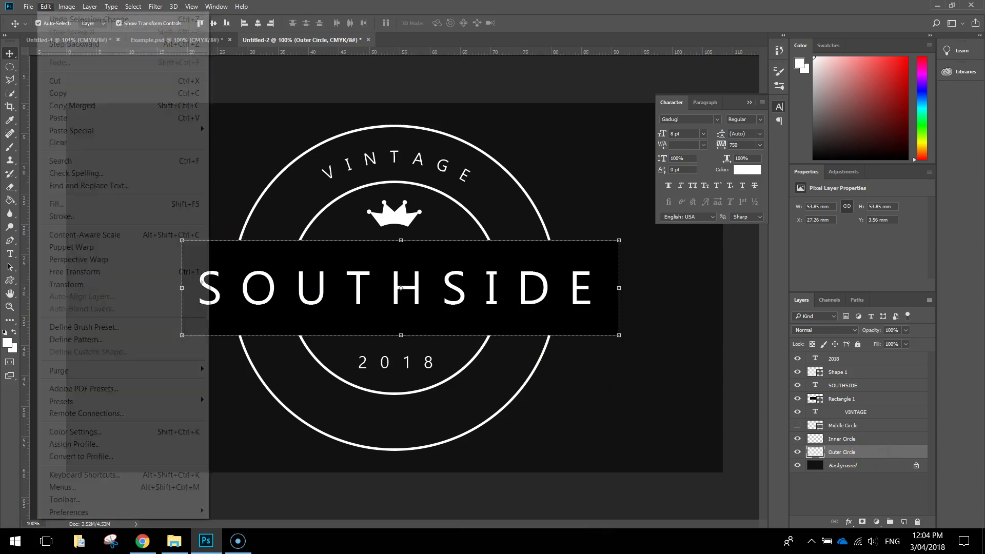
click(56, 83)
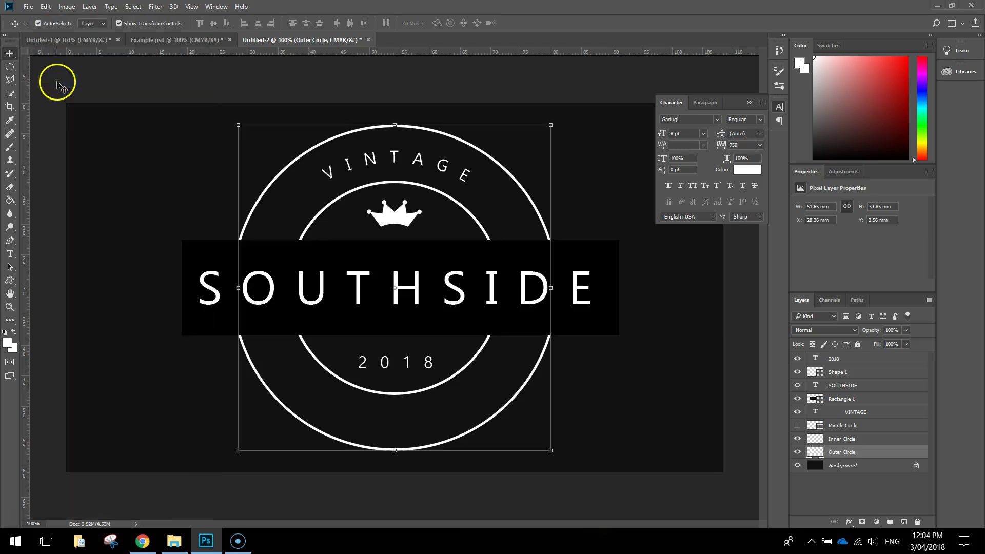
click(115, 155)
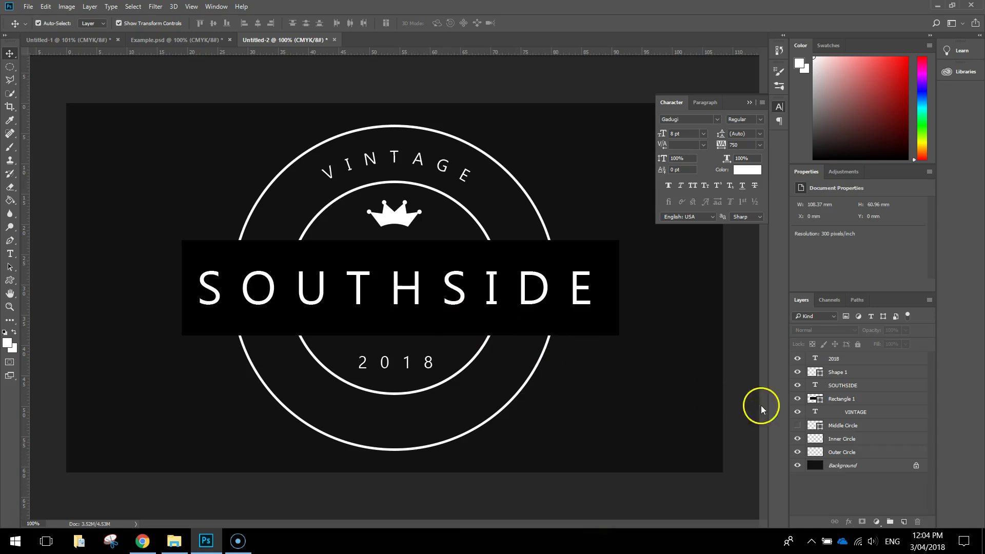
Delete the Rectangle 1 layer and leave nothing selected.
click(856, 398)
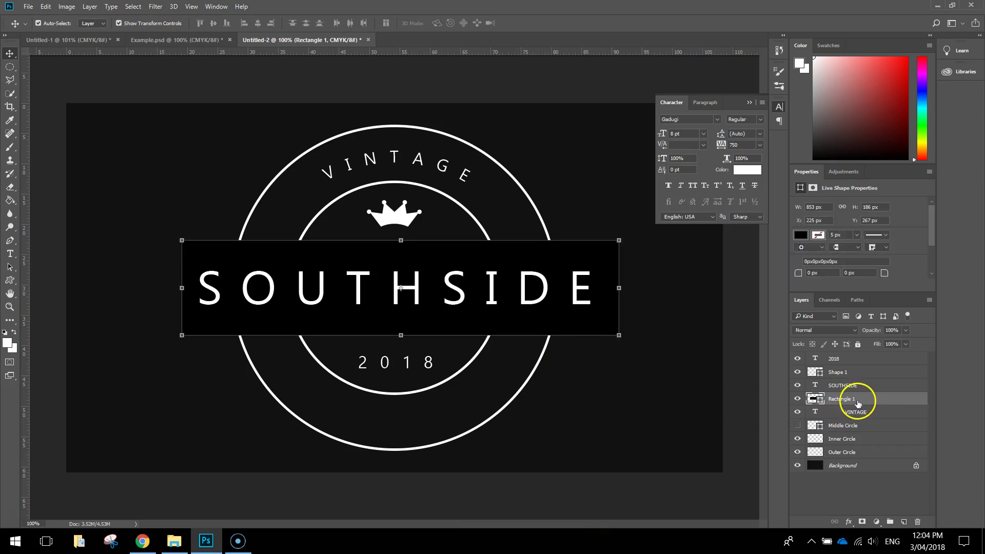
click(918, 522)
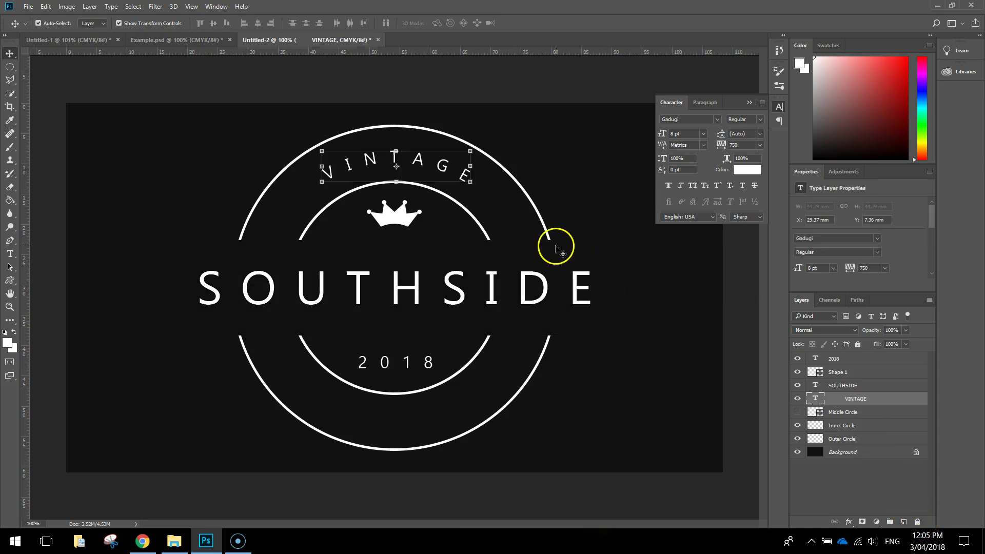
click(566, 201)
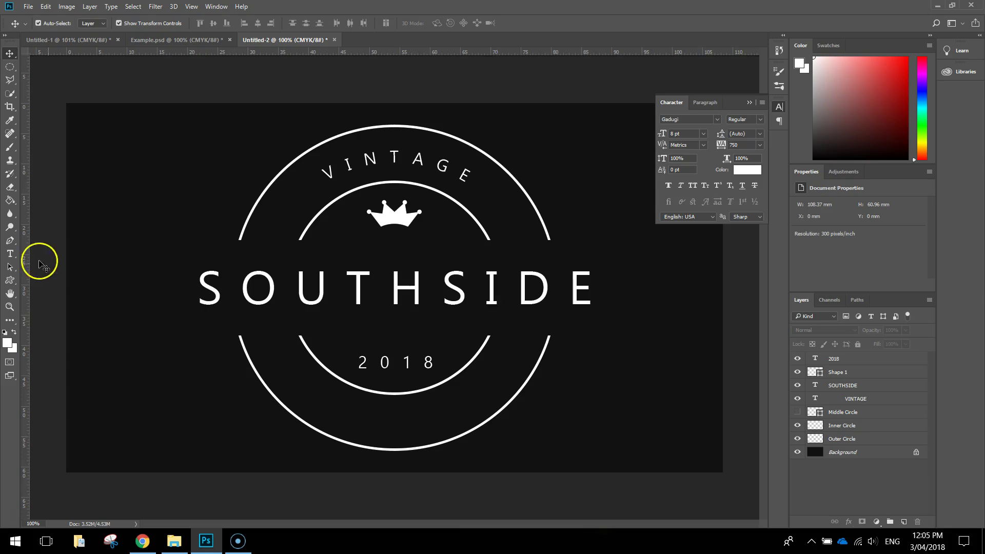
Show the Middle Circle layer and add the text CLOTHING in capitals along the lower part of its path.
click(10, 254)
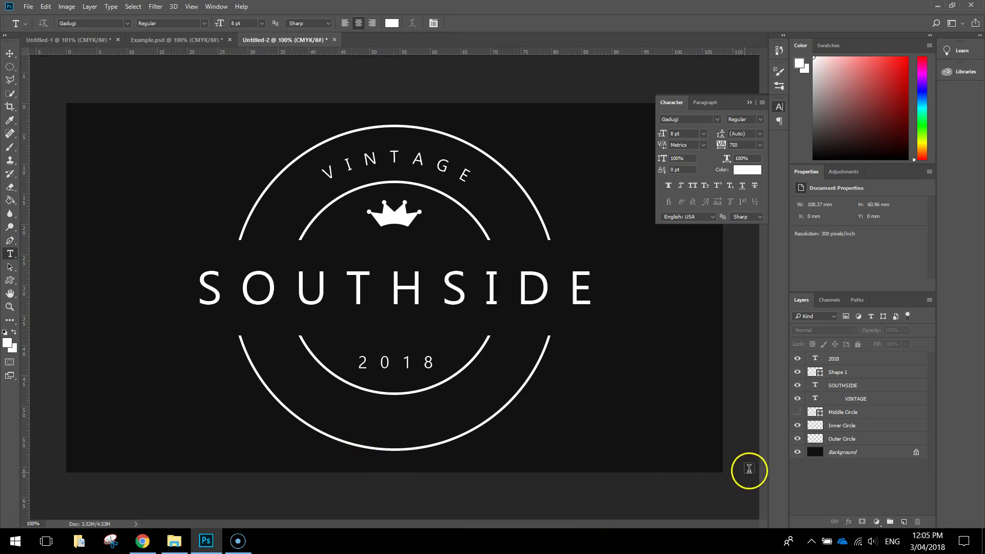
click(857, 414)
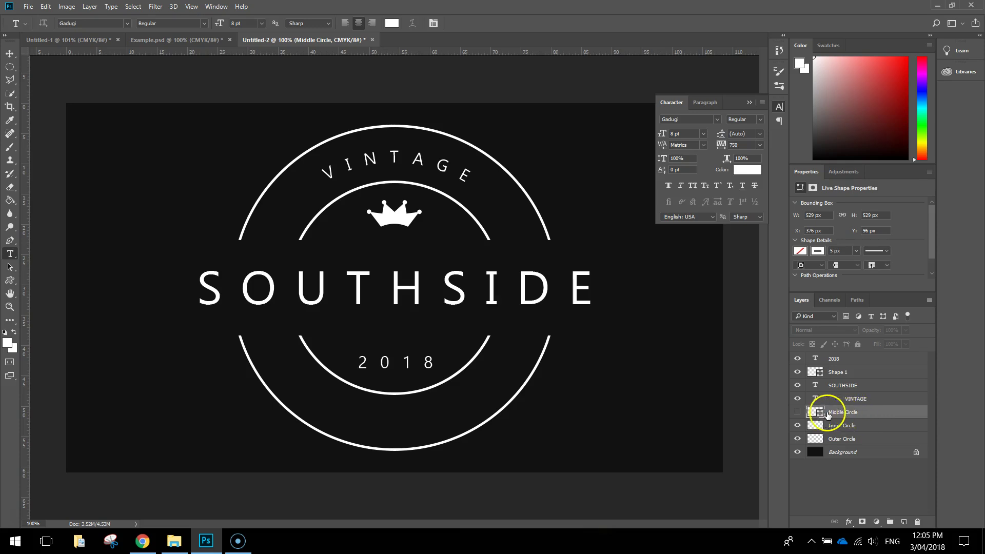
click(797, 412)
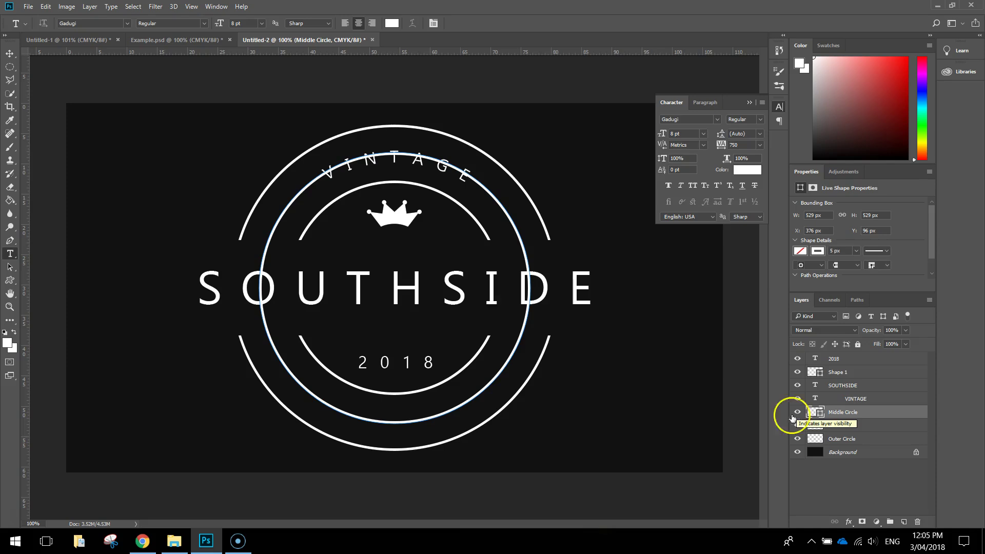
click(342, 411)
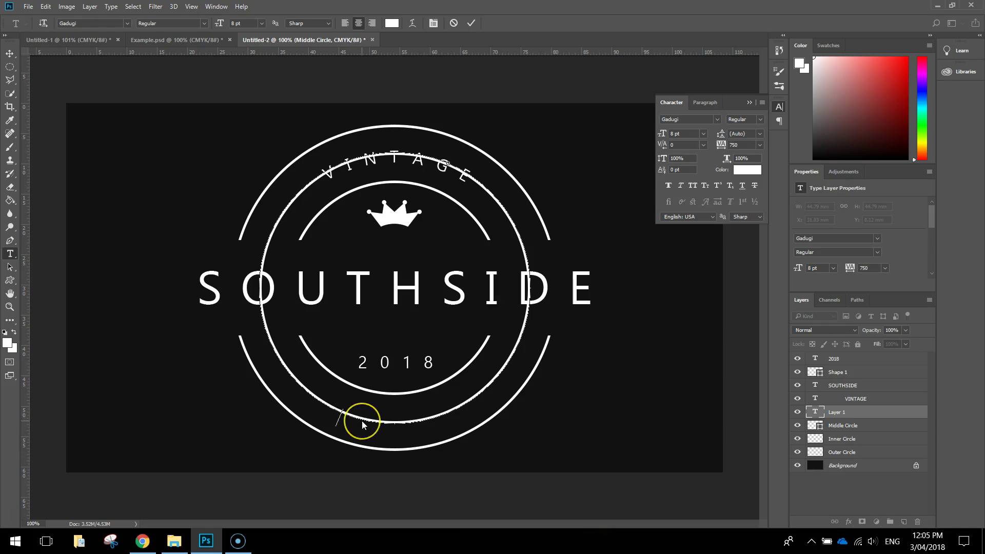
text(clothing)
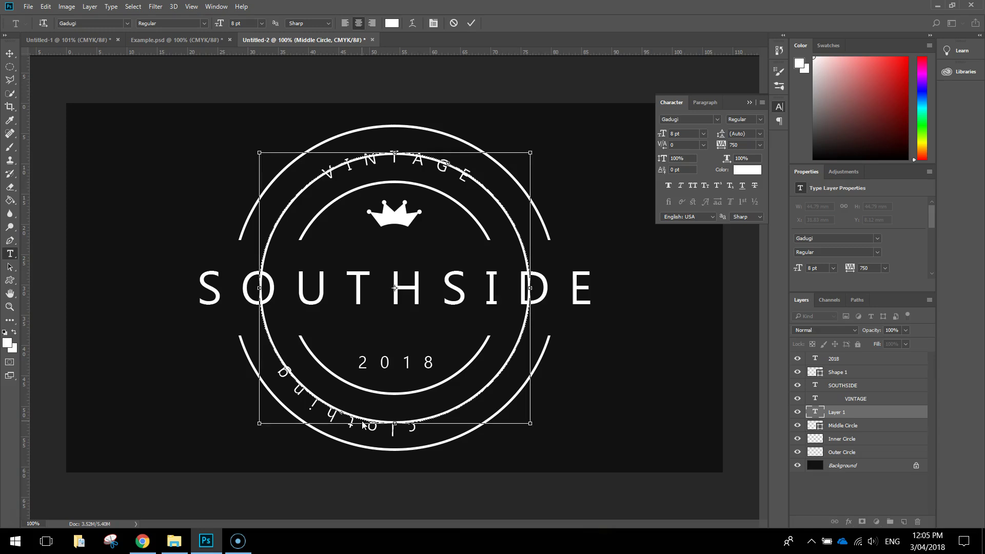
key(ctrl+a)
text(CLOTHING)
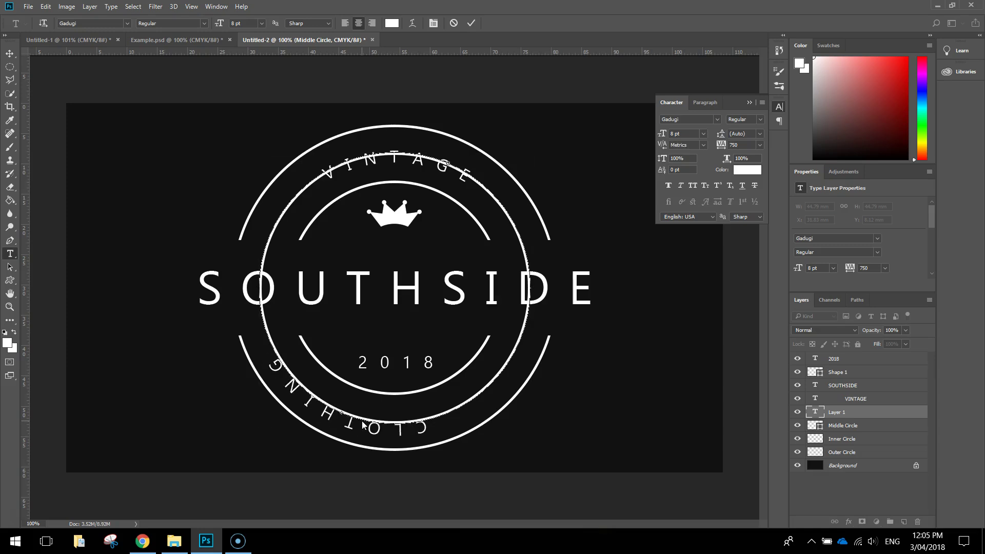
Flip the CLOTHING text to the inside of the circle path with Path Selection so it reads upright, centred at the bottom.
mouse_move(363, 425)
mouse_down()
mouse_move(370, 436)
mouse_move(340, 433)
mouse_move(273, 385)
mouse_up()
click(397, 426)
click(10, 270)
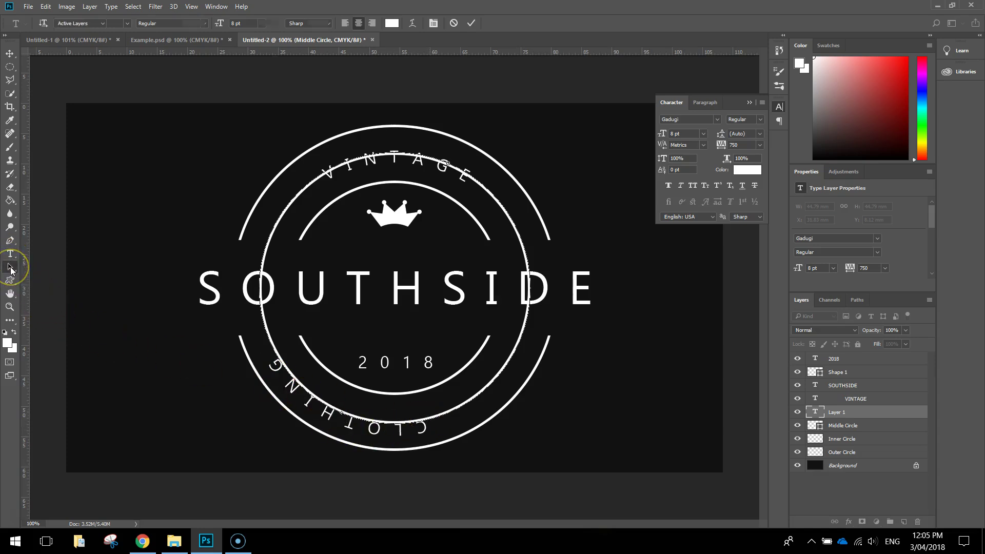
click(57, 266)
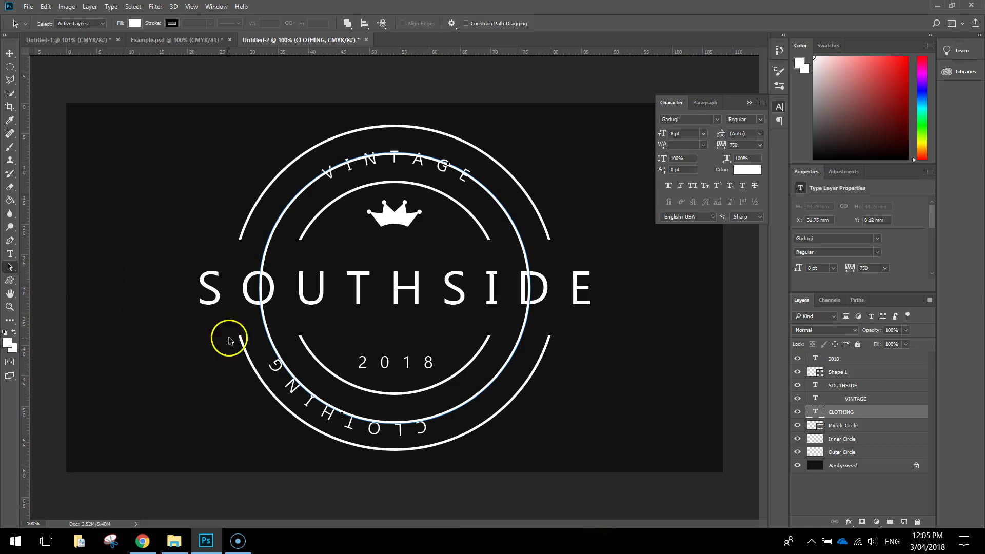
drag(331, 418, 394, 416)
click(442, 451)
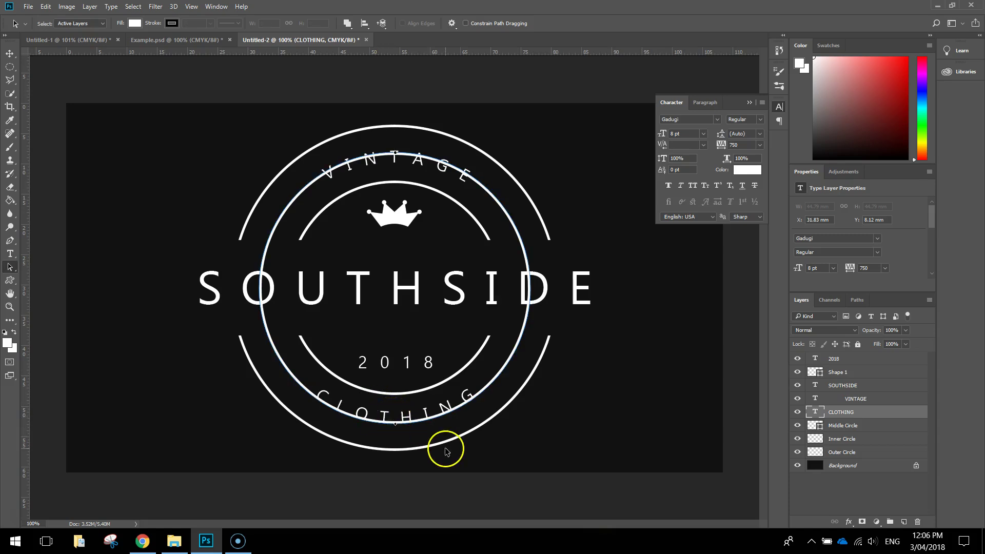
right_click(14, 266)
click(31, 270)
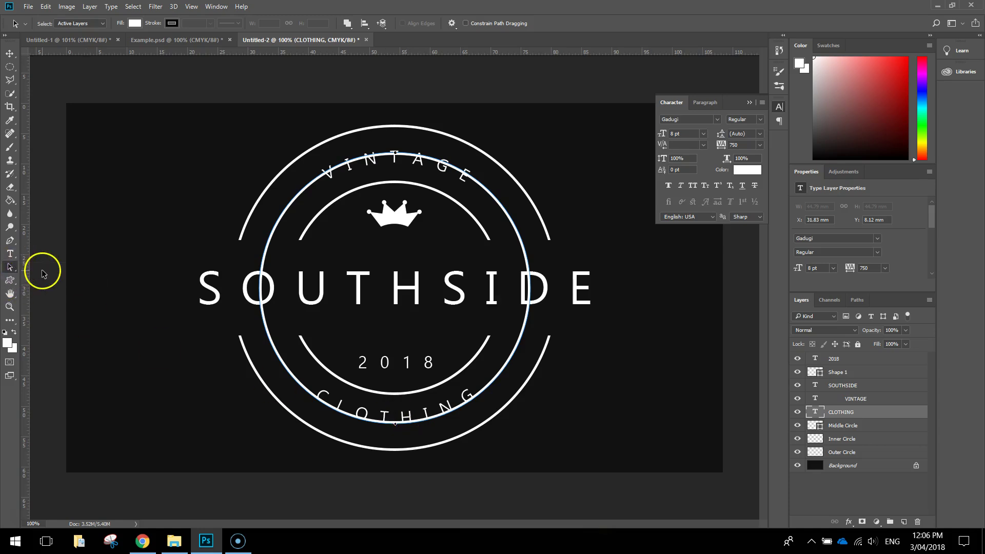
Deselect the CLOTHING text and hide the Middle Circle guide layer.
click(11, 53)
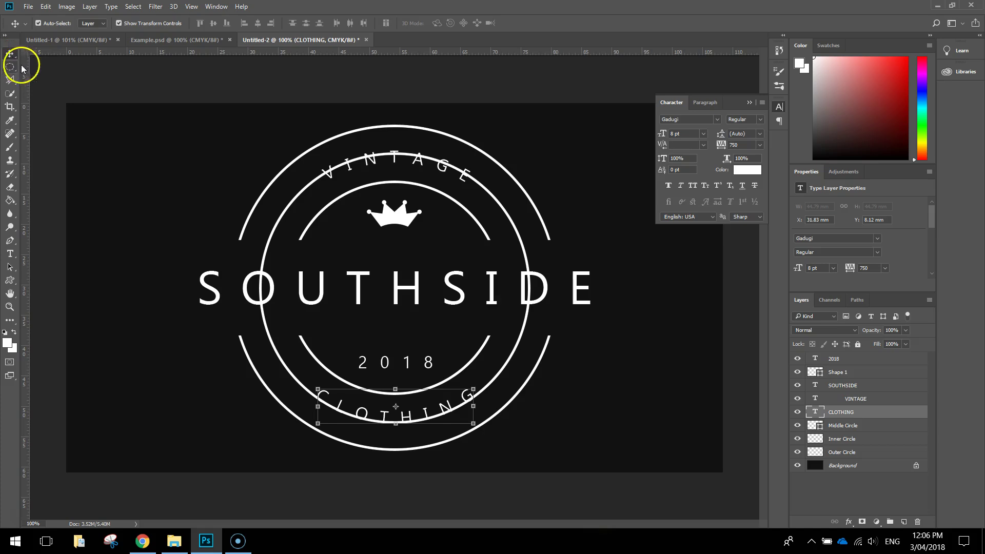
click(627, 412)
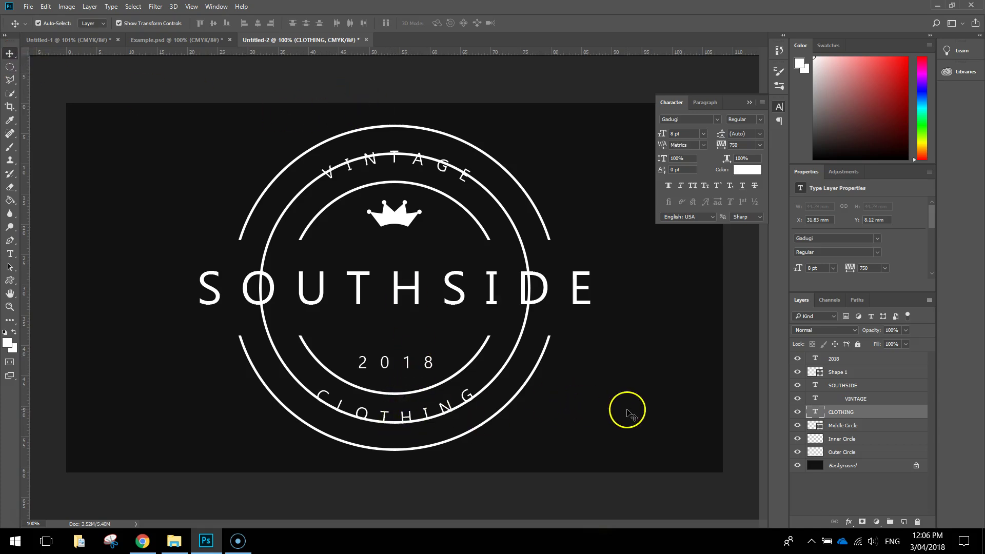
click(798, 426)
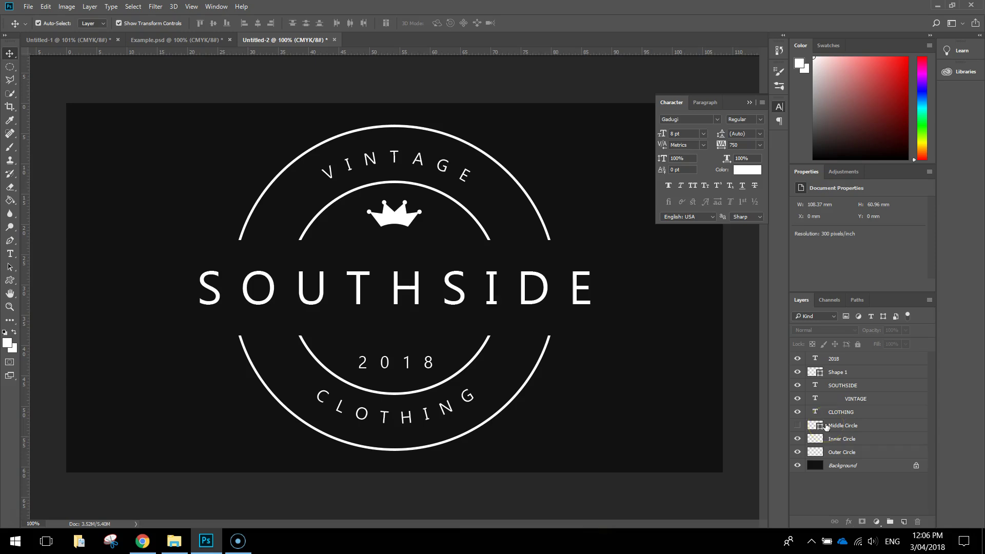
Move the CLOTHING text slightly down to Y 8.72 mm, between the two rings, and deselect it.
click(408, 417)
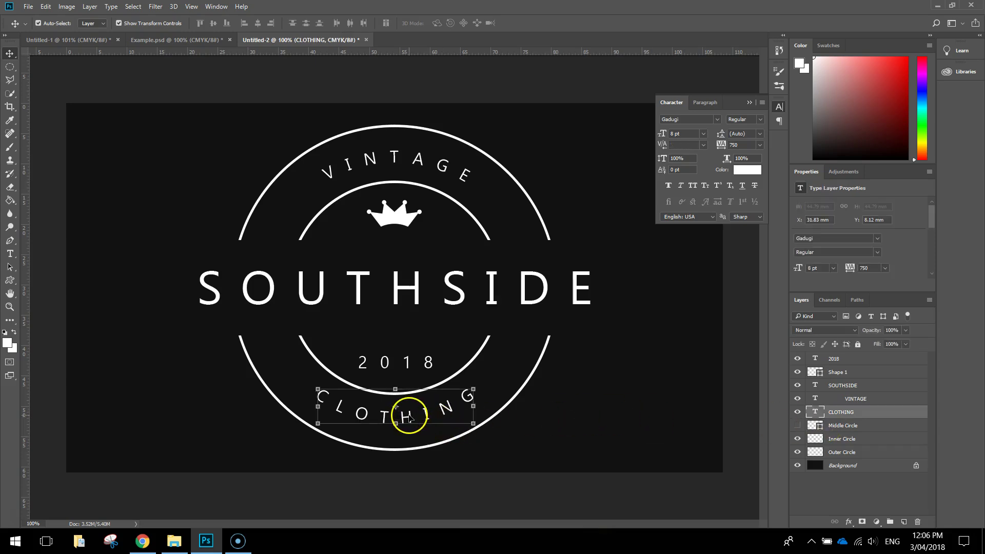
drag(410, 418, 409, 422)
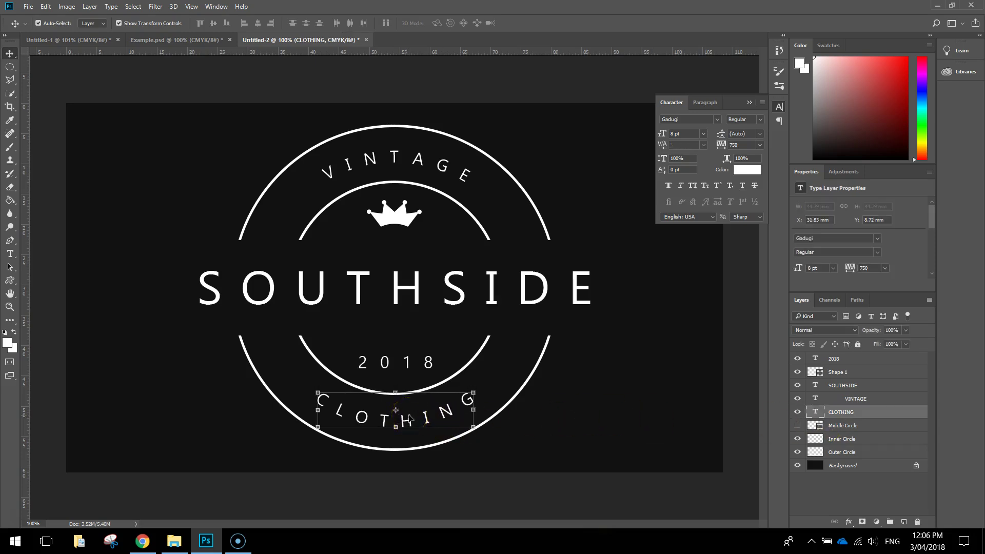
click(598, 416)
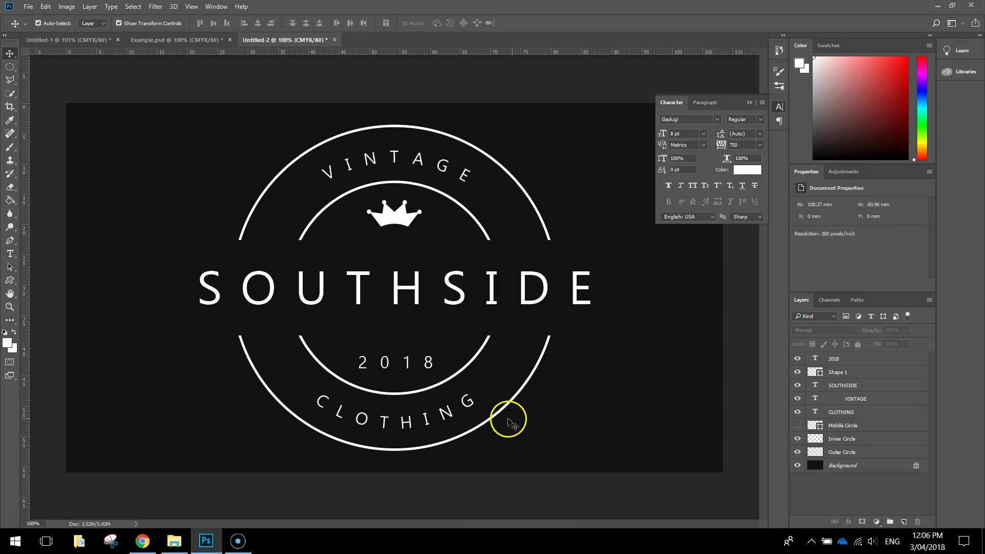
click(407, 424)
click(629, 427)
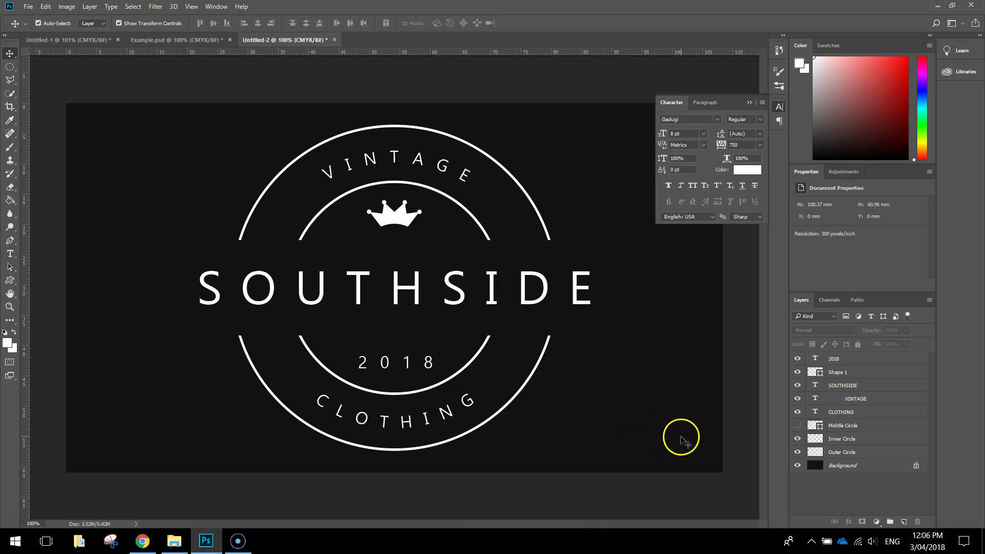
Collapse the Character settings, then lower the crown slightly and enlarge it to about 115%.
click(779, 106)
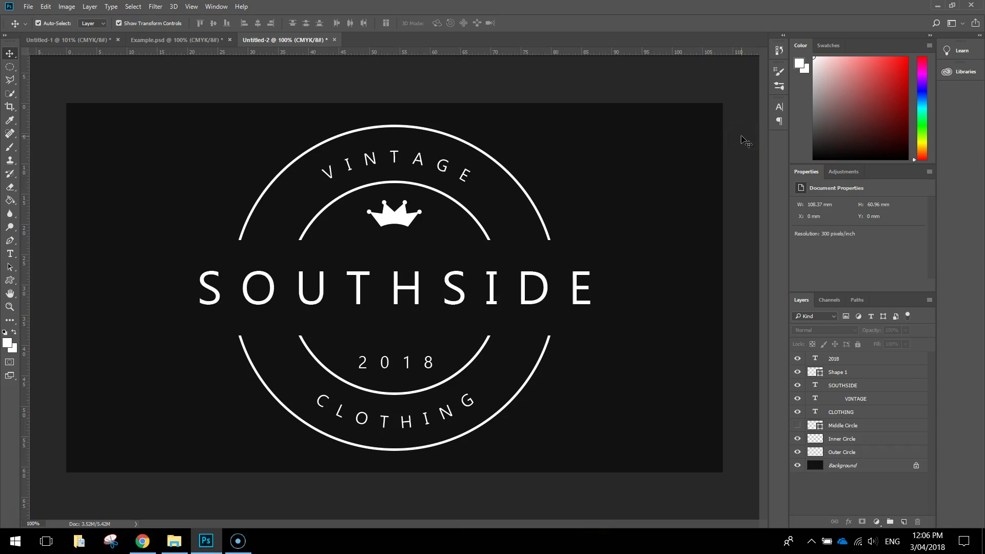
click(390, 213)
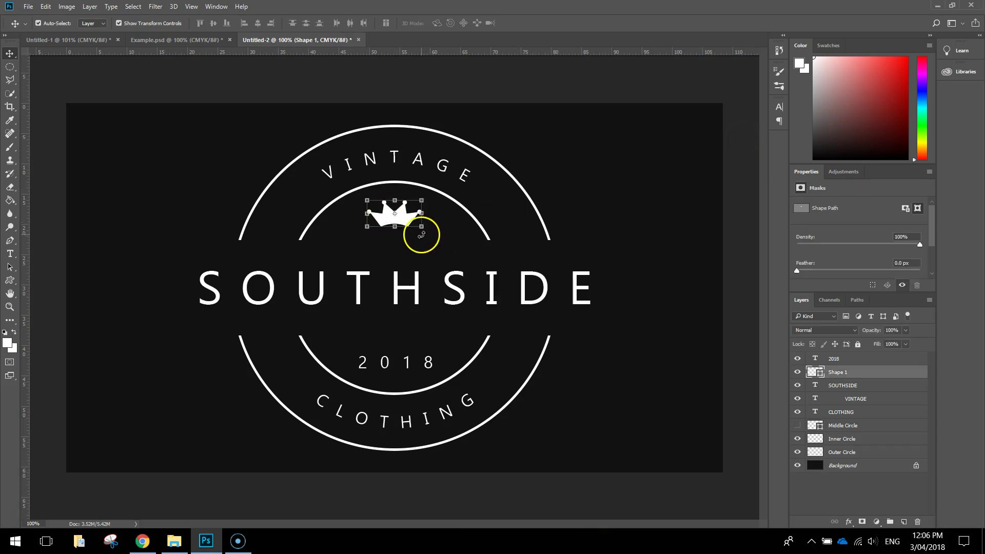
key(shift+Down)
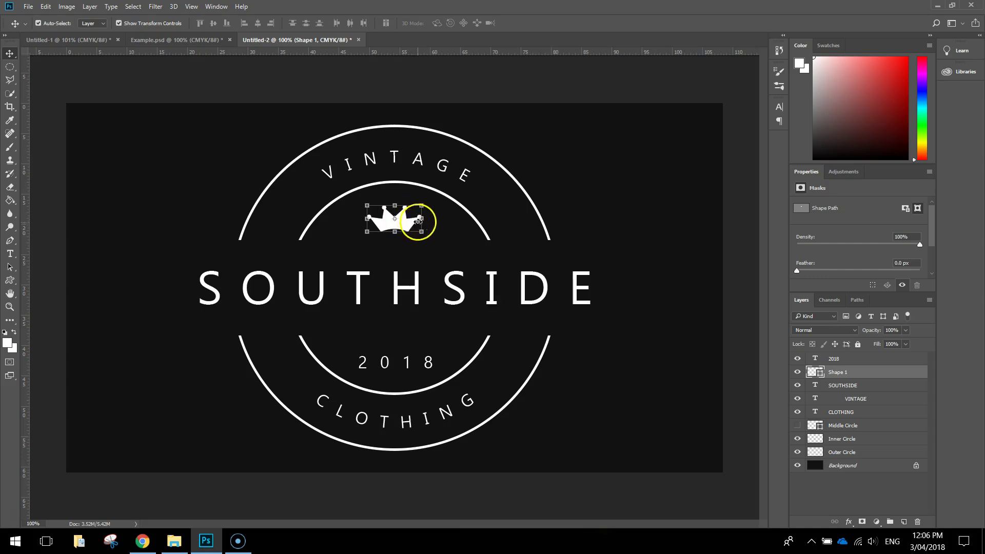
drag(421, 233, 428, 237)
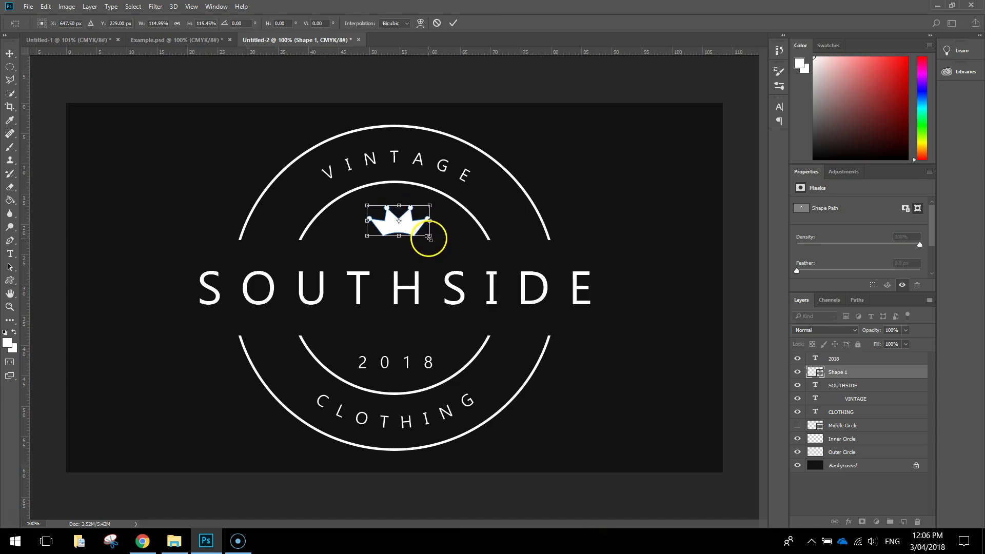
key(Down)
key(Down)
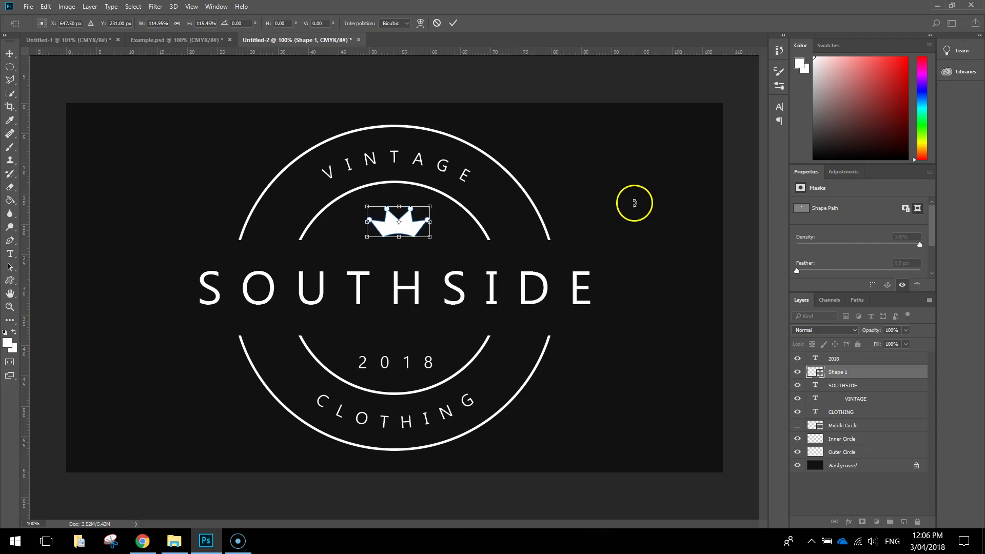
click(453, 23)
click(551, 95)
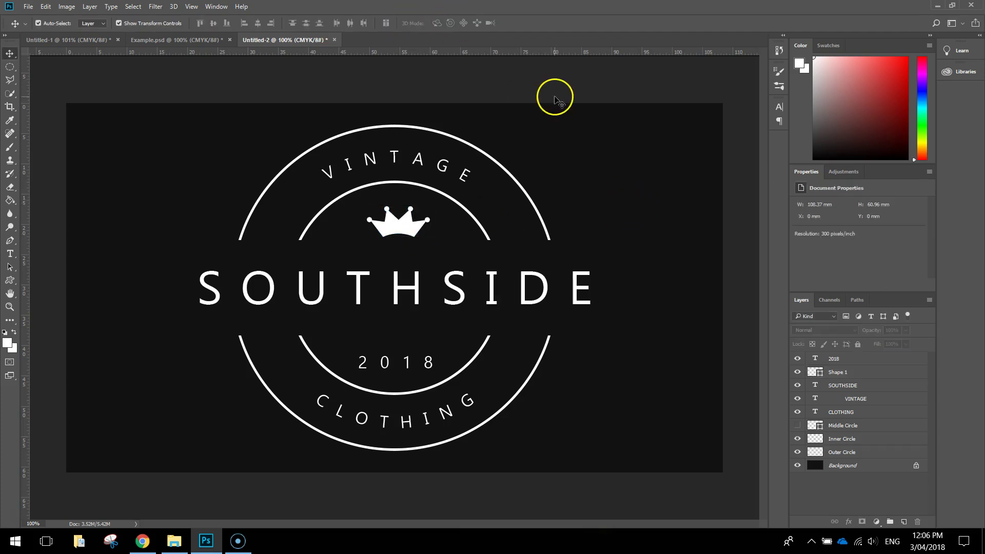
Nudge the 2018 text up to Y 39.7 mm, closer to SOUTHSIDE, and leave it selected.
click(398, 362)
key(Up)
key(Up)
key(Up)
key(Up)
key(Up)
key(Up)
key(Up)
key(Up)
key(Up)
key(Up)
key(Up)
key(Up)
key(Up)
key(Up)
key(Up)
key(Up)
key(Up)
key(Up)
key(Up)
key(Up)
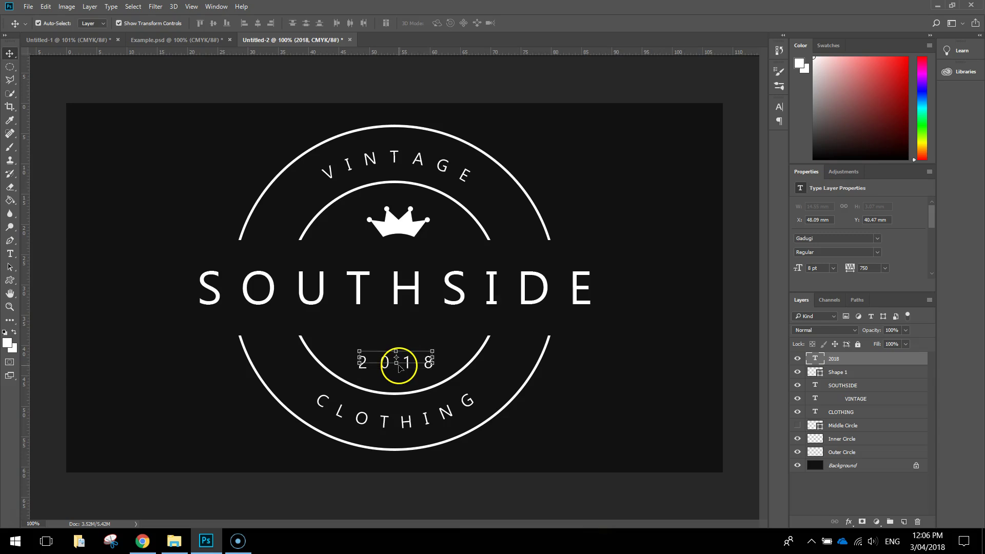
click(589, 96)
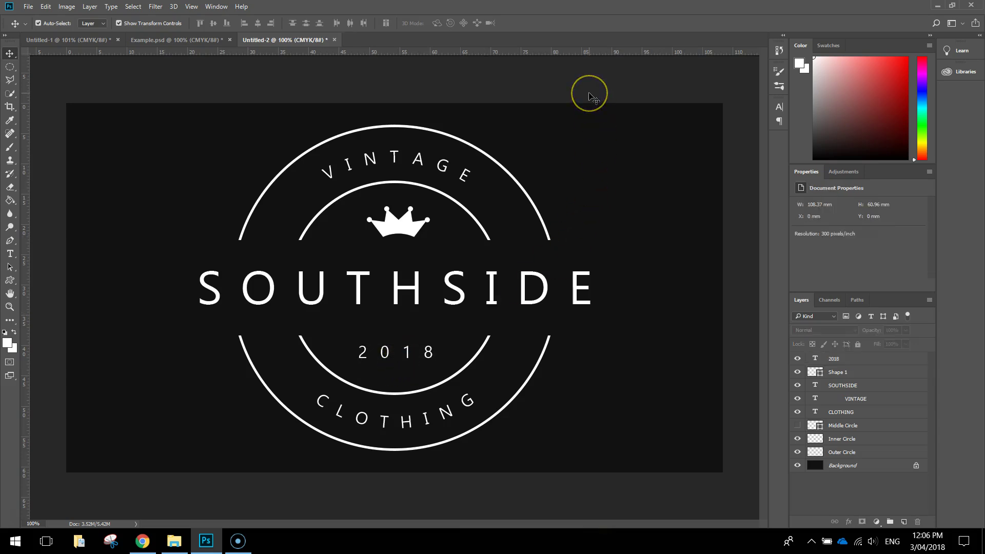
click(415, 353)
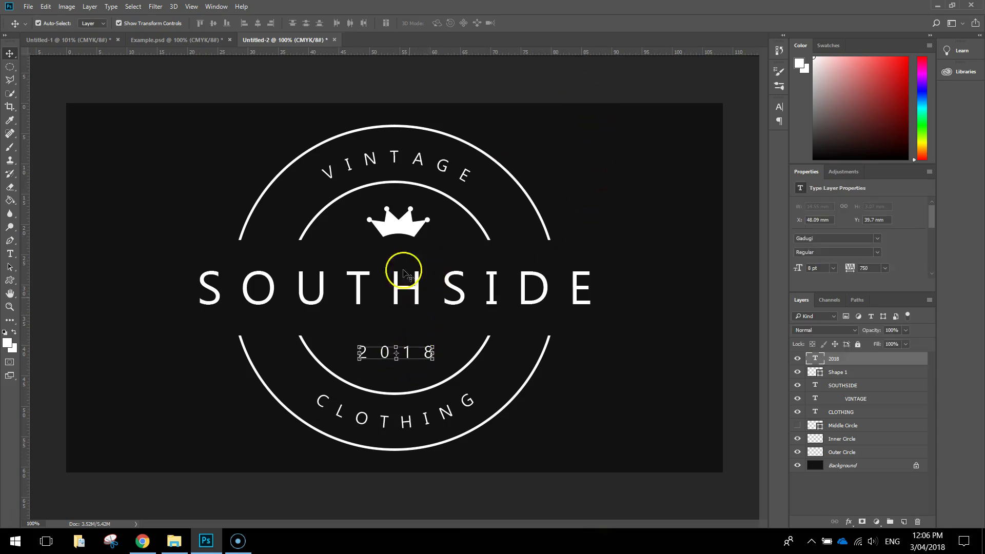
Move the crown slightly left to centre it above SOUTHSIDE within the inner ring, and deselect it.
click(399, 221)
drag(394, 228, 390, 229)
click(451, 88)
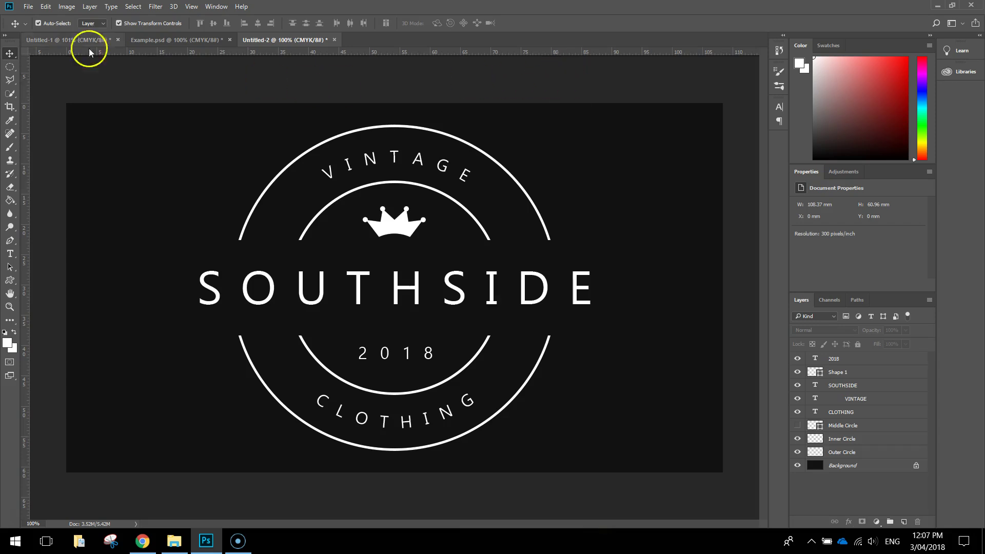
Save a JPEG copy of the logo in the Logo folder at quality 10 (Maximum) with the Baseline ("Standard") format option.
click(29, 7)
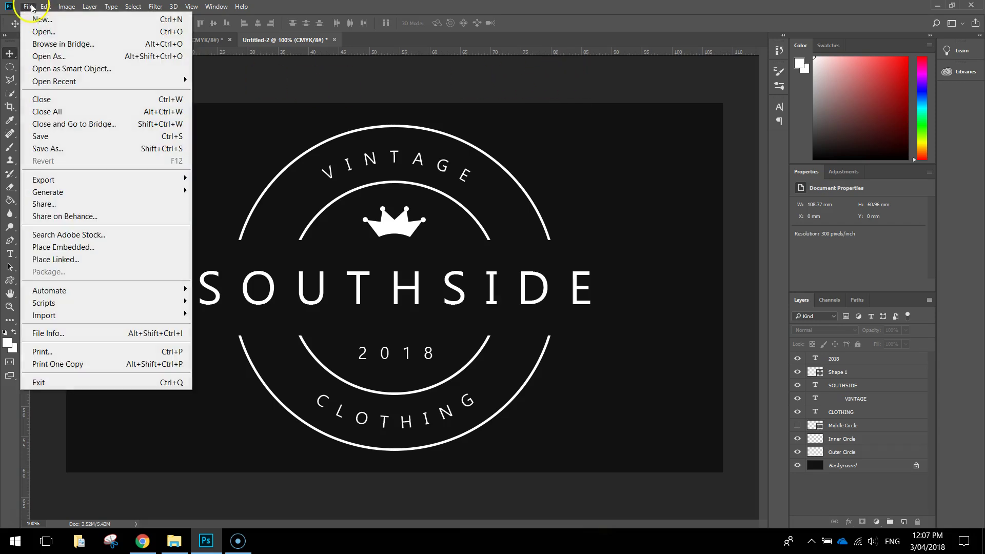
click(93, 153)
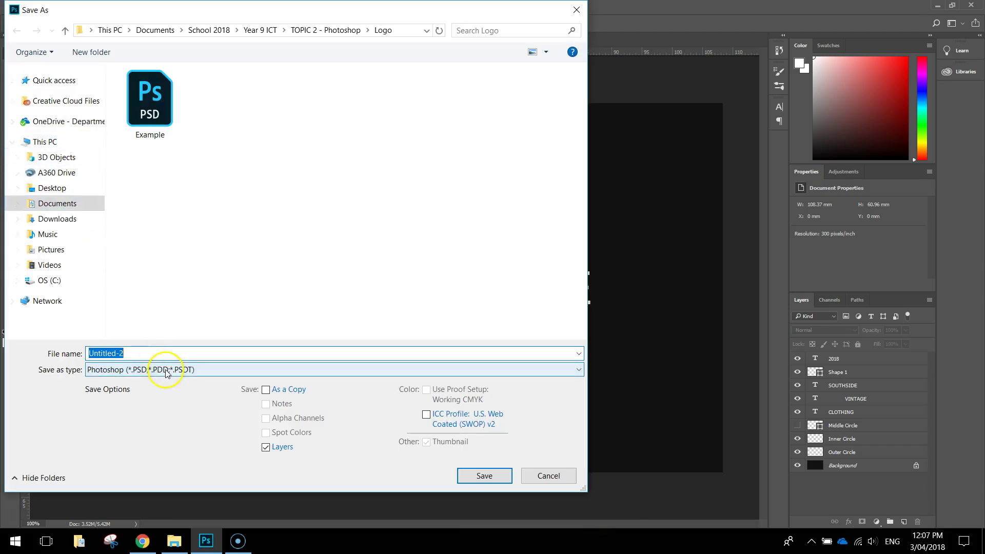
click(167, 370)
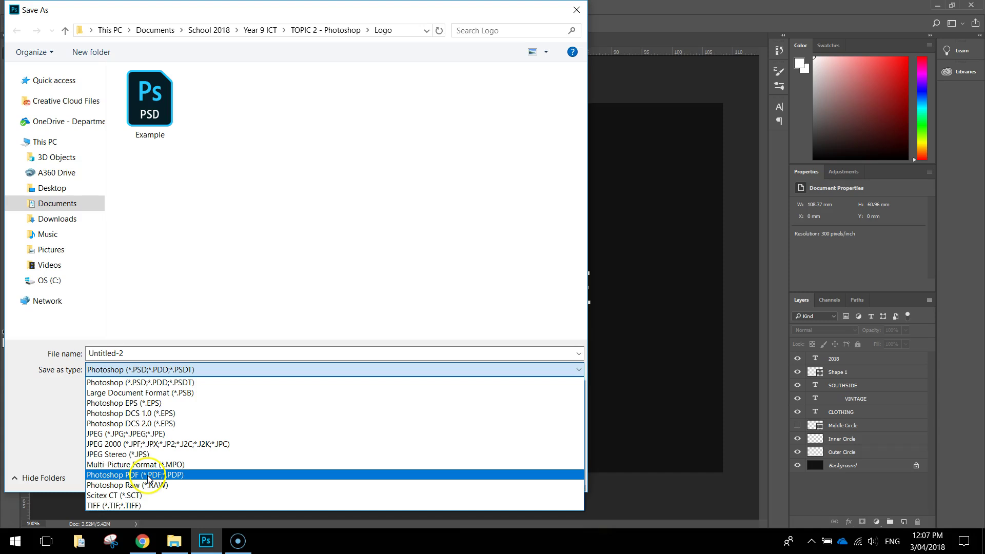
click(117, 433)
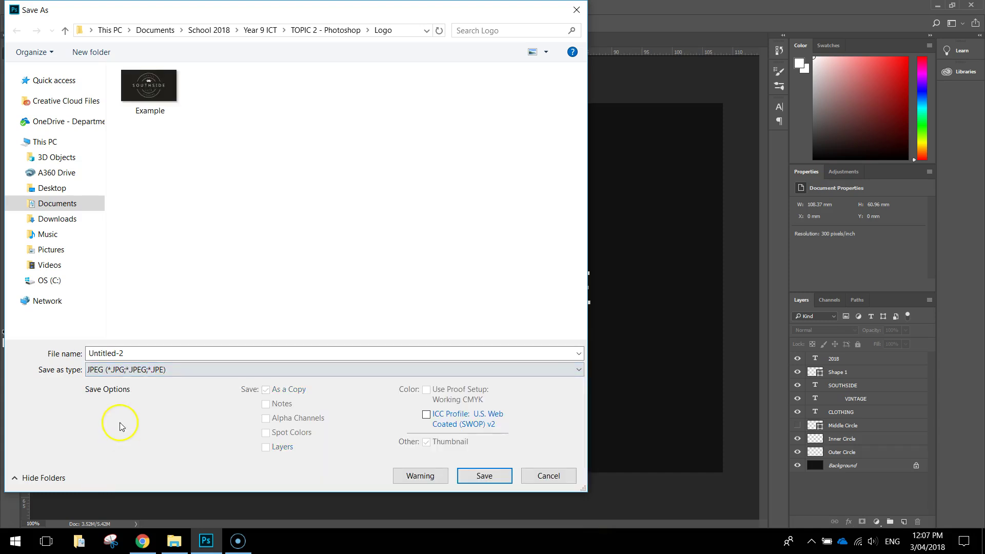
click(137, 350)
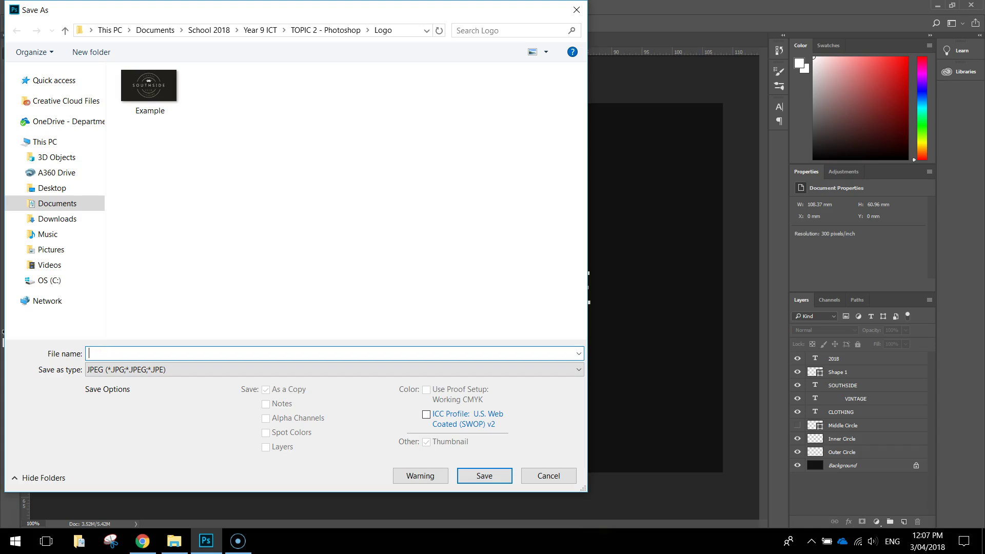
click(485, 474)
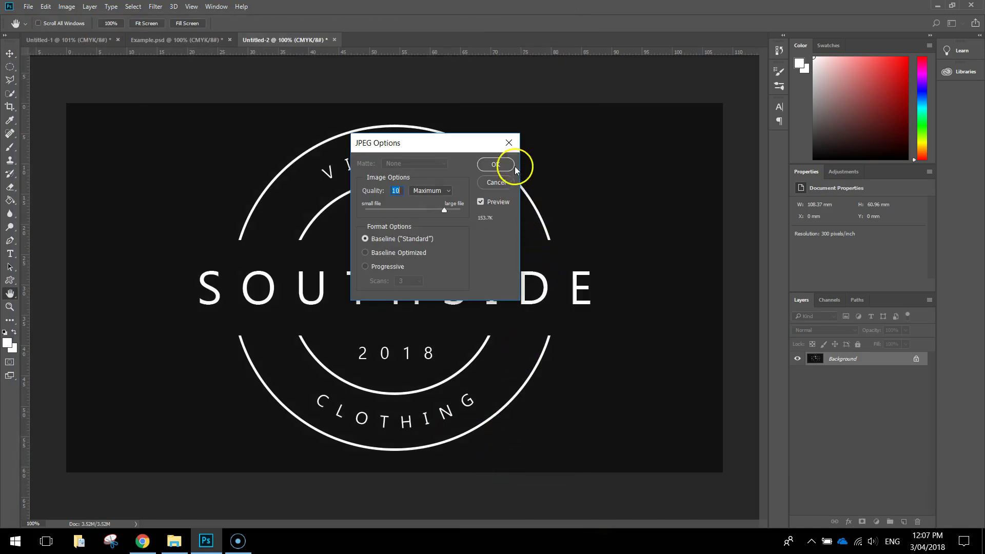
drag(446, 146, 429, 149)
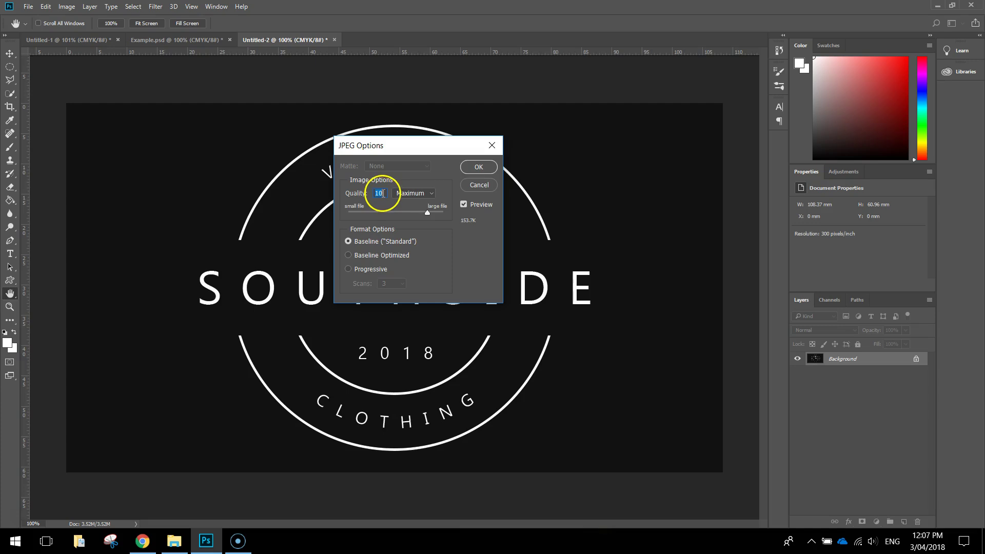
click(478, 167)
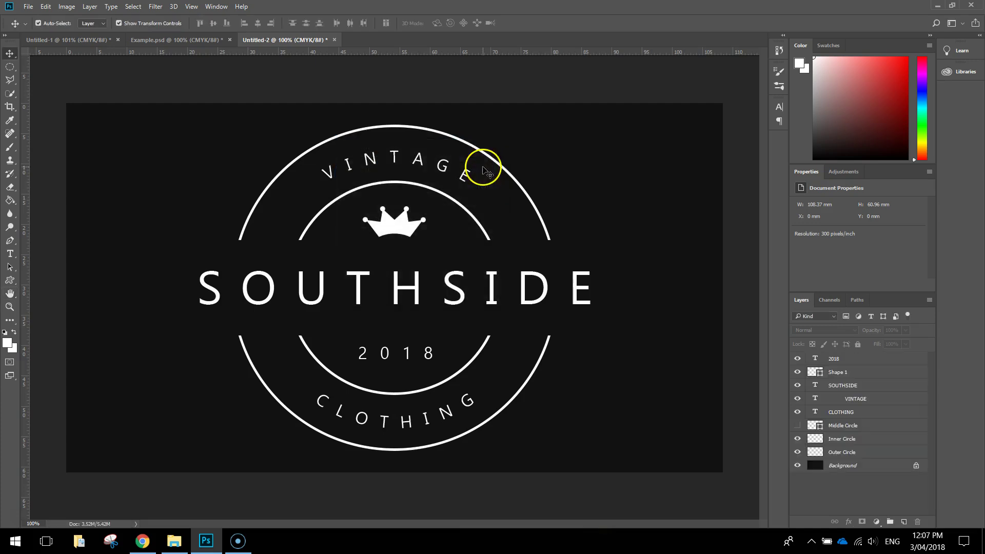